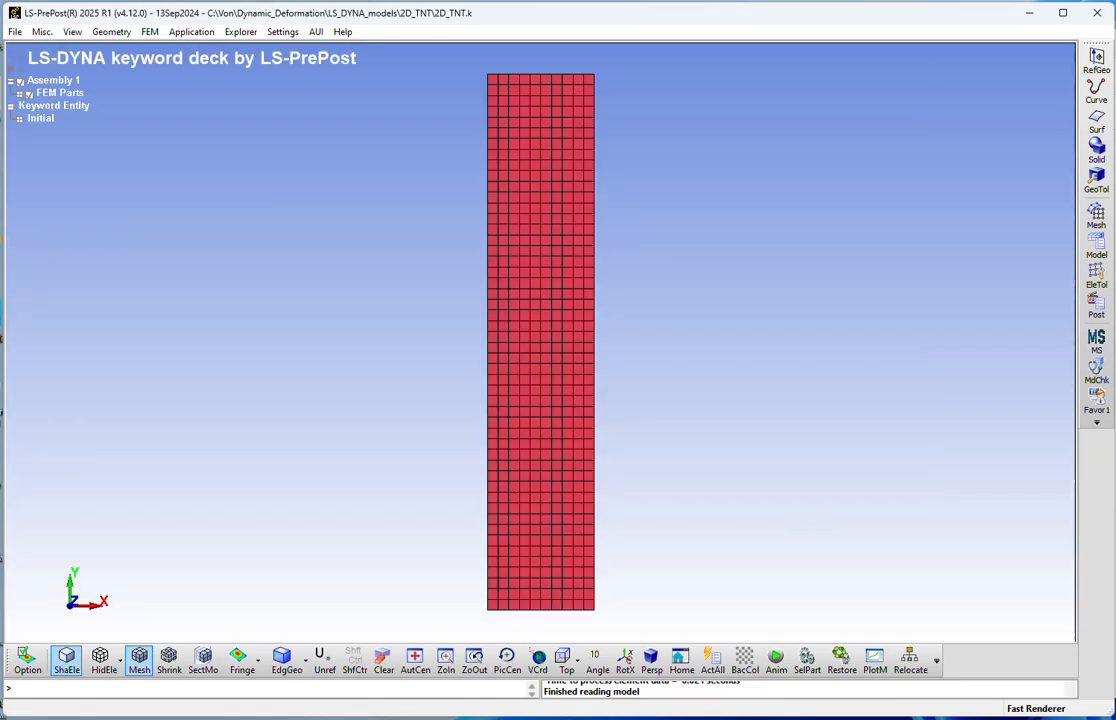
- Open the Keyword Manager to review the model's keywords, then close it
click(1100, 253)
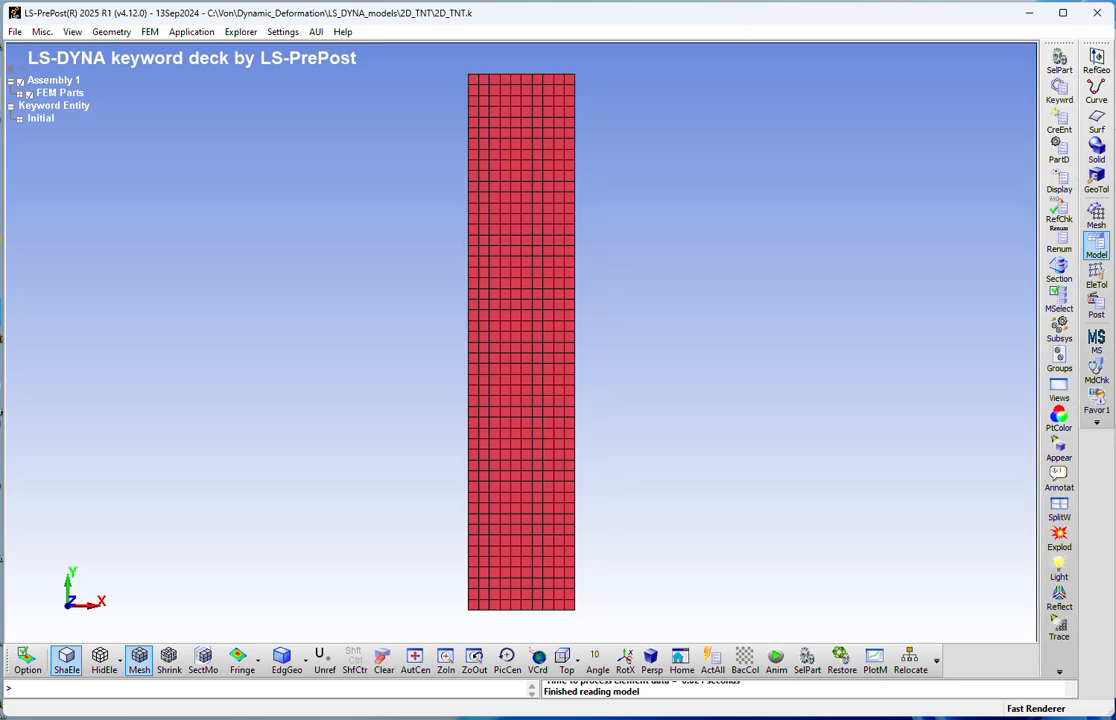
click(1059, 92)
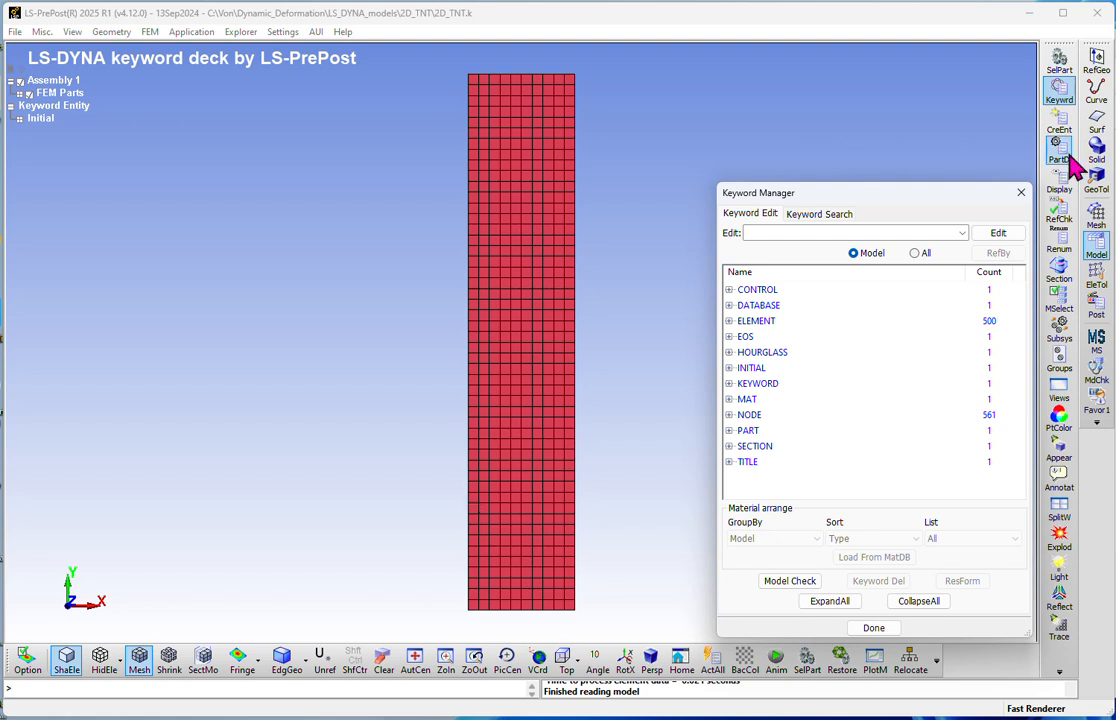
click(1021, 192)
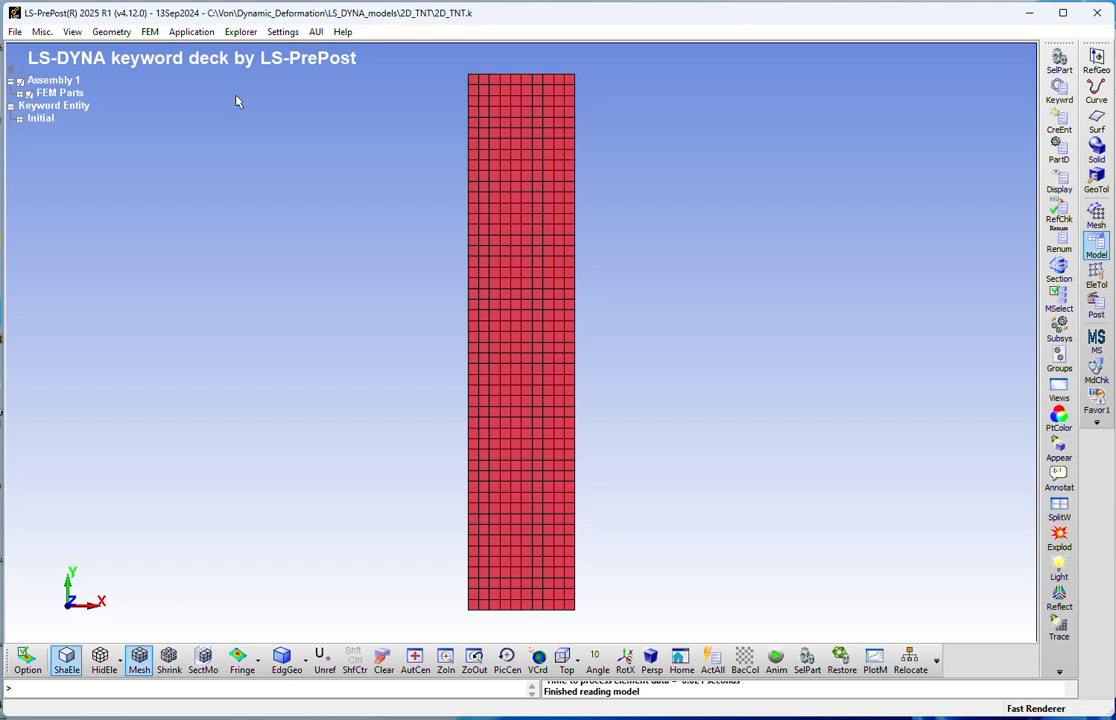
- Delete the TNT part from the model's FEM parts
click(18, 93)
click(60, 107)
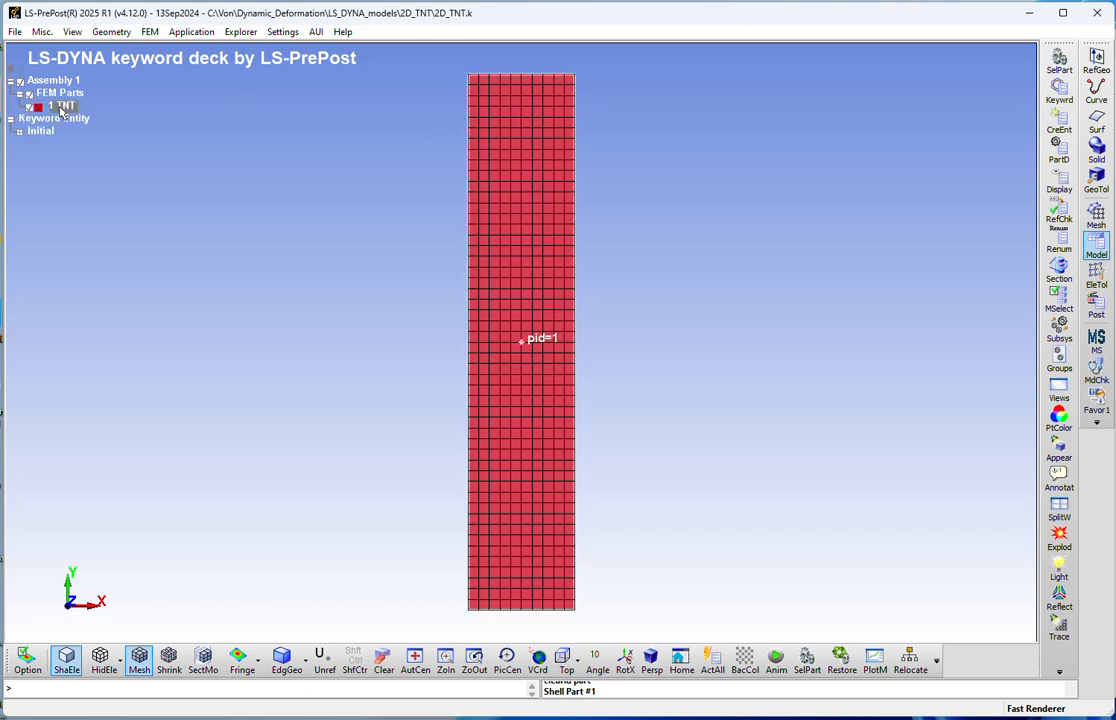
right_click(61, 108)
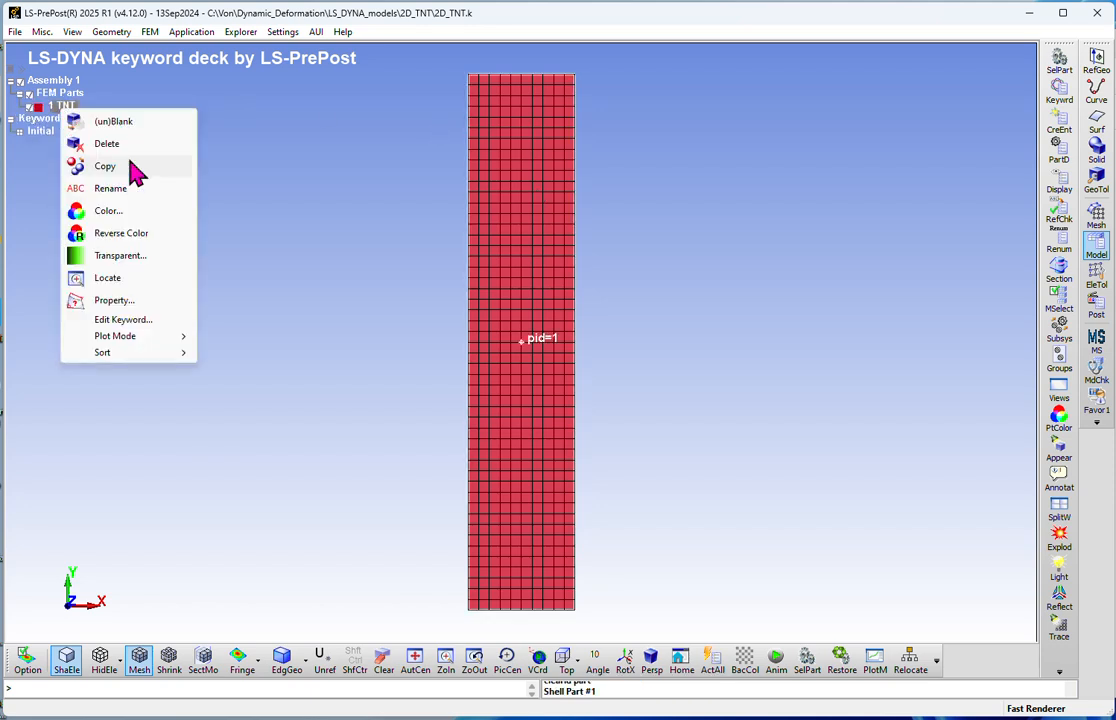
click(110, 144)
click(588, 366)
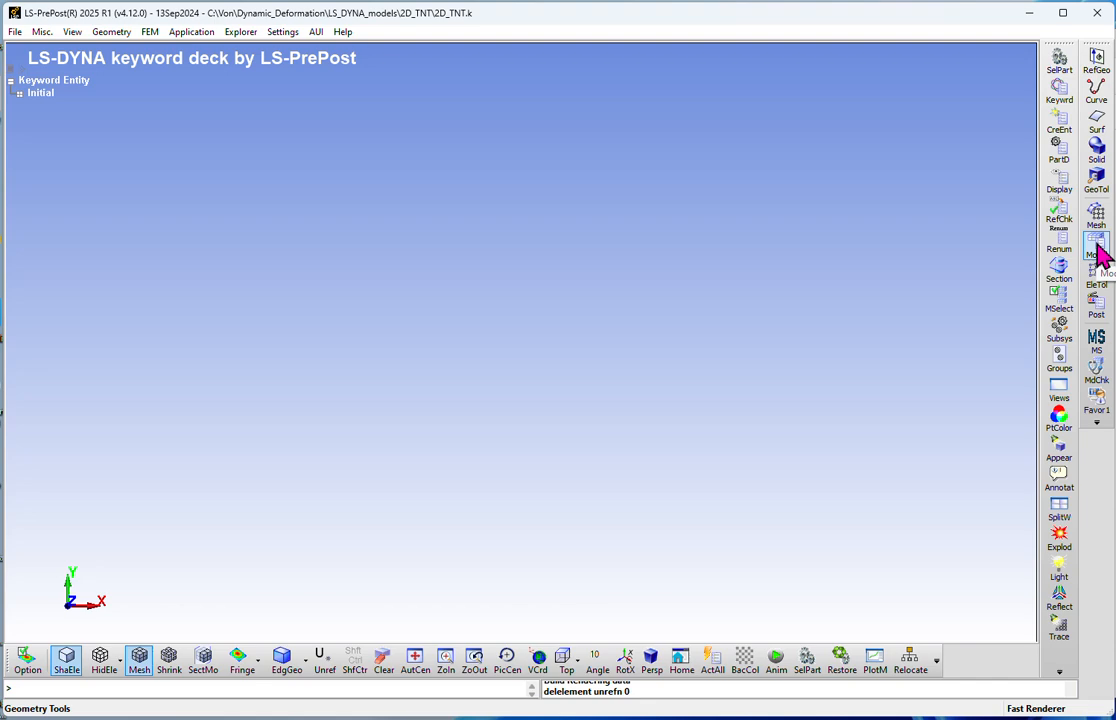
- Open the 2D mesh generator and create a keyed-in point at 0, 0
click(1096, 215)
click(1060, 210)
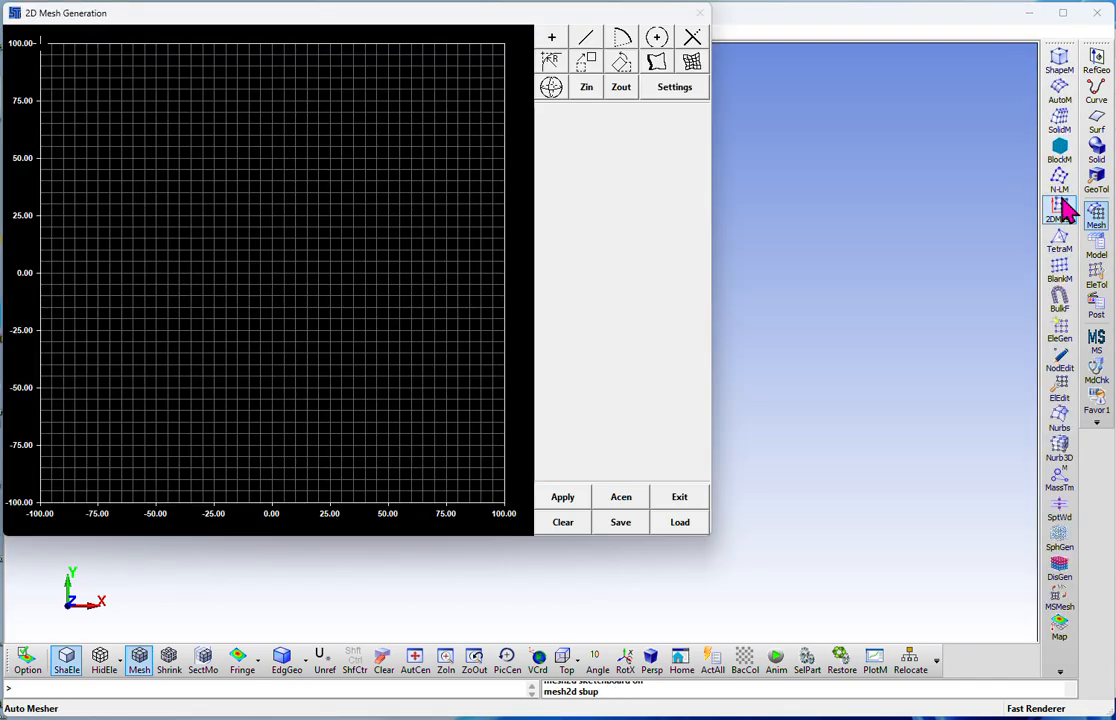
drag(537, 22, 605, 99)
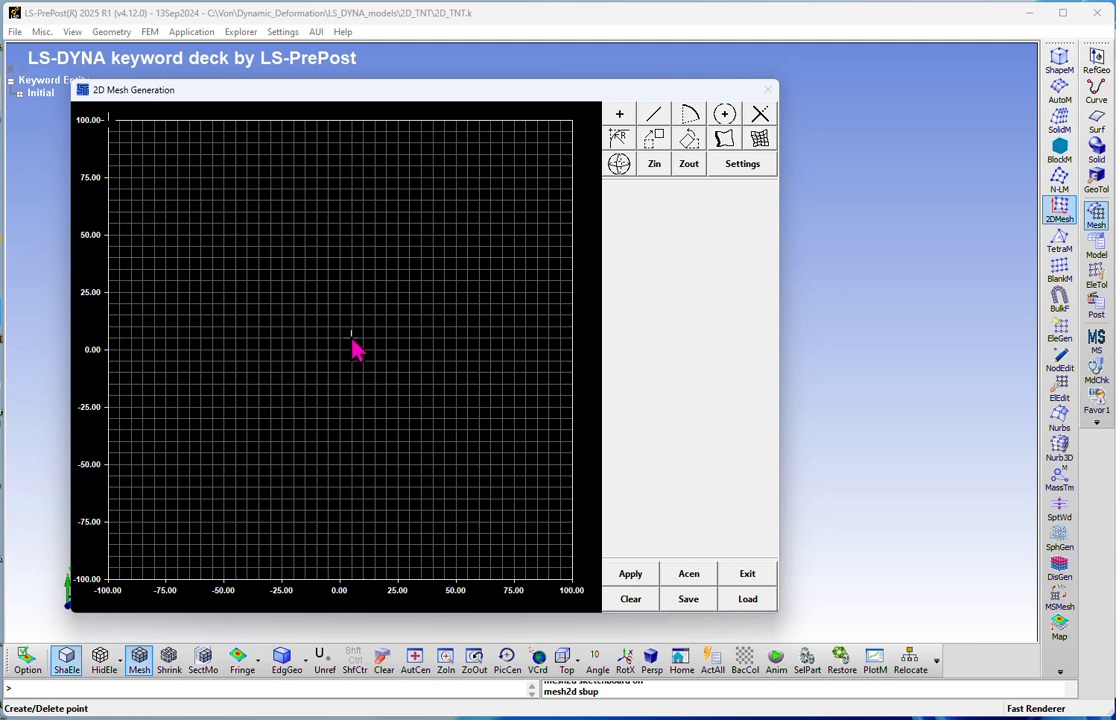
click(620, 118)
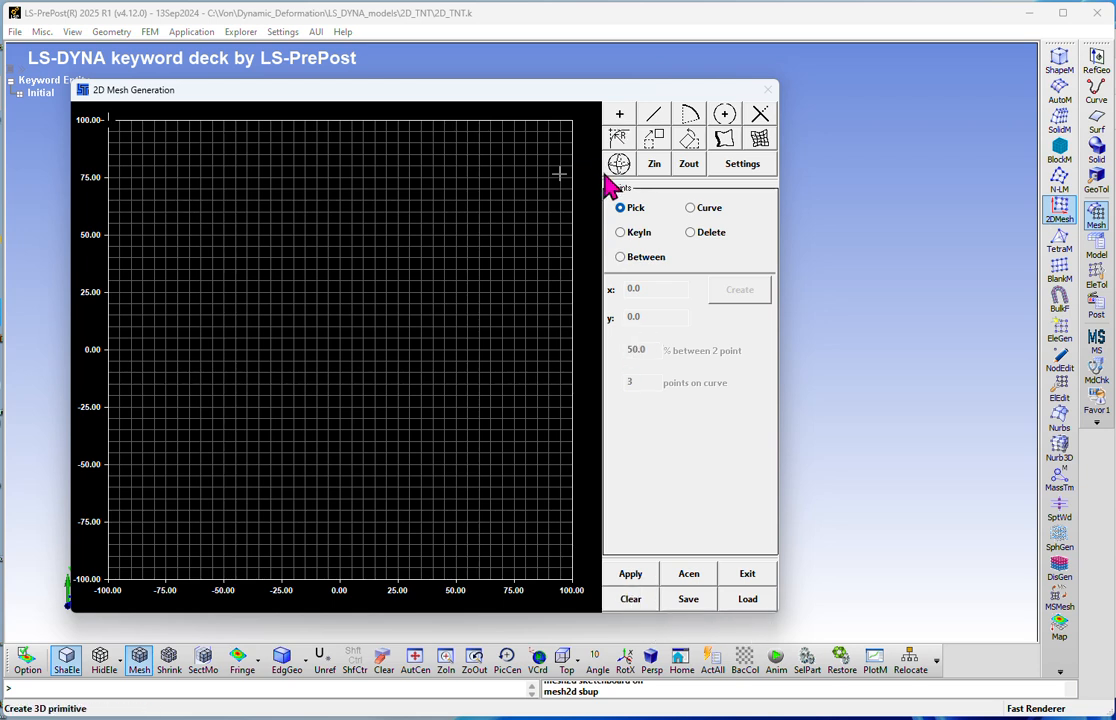
click(620, 113)
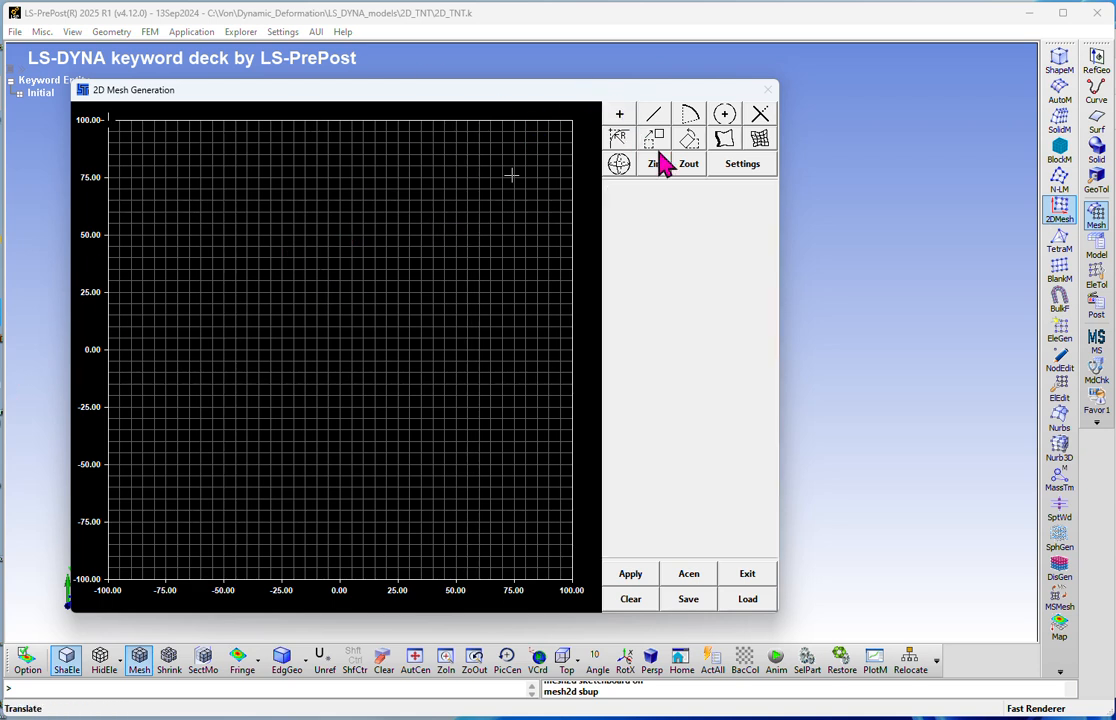
click(620, 114)
click(621, 235)
drag(628, 291, 660, 292)
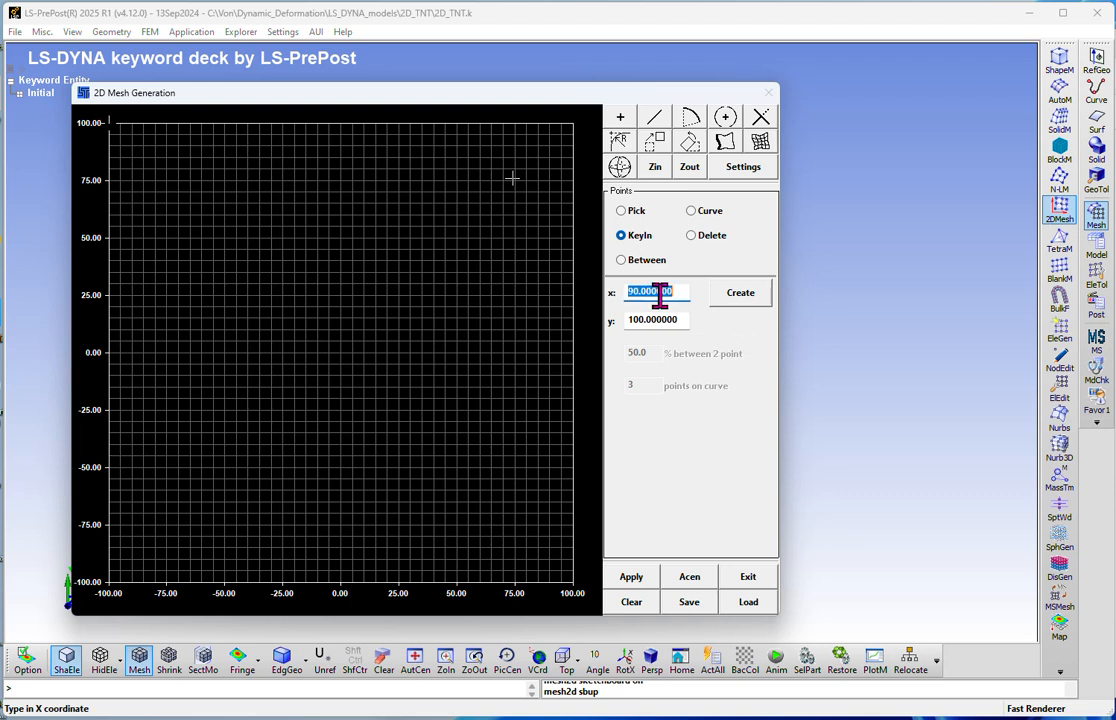
text(0)
double_click(653, 319)
text(0)
click(730, 303)
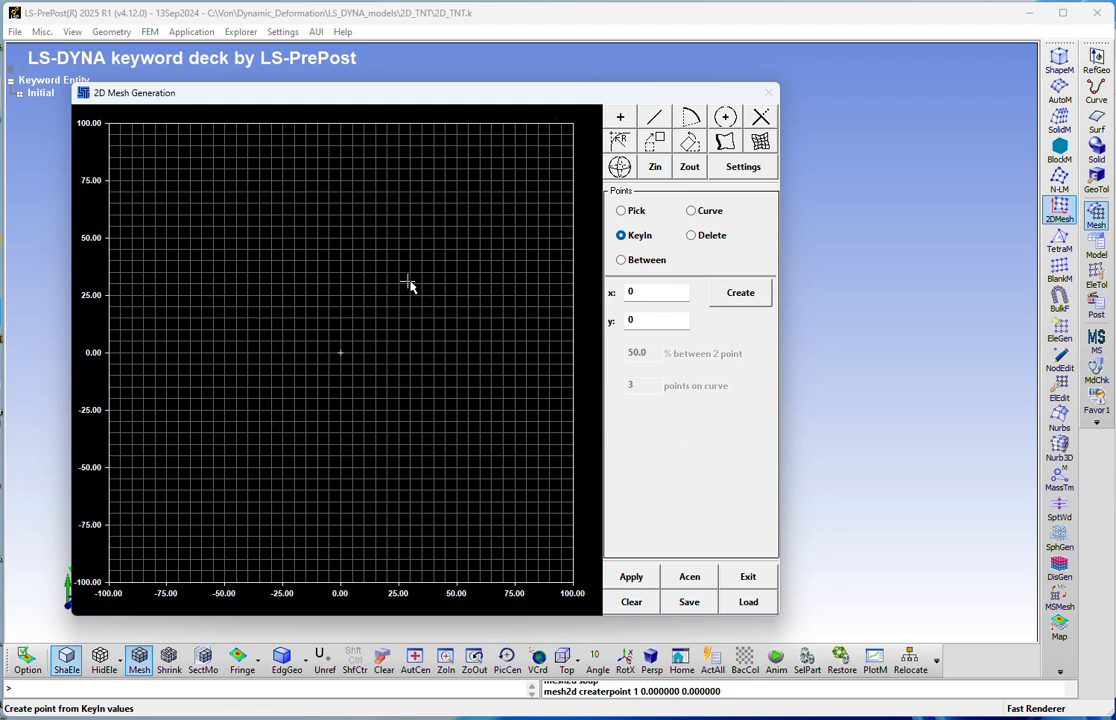
- Create a keyed-in point at 4, 4
click(630, 292)
text(4)
click(632, 319)
text(4)
click(748, 299)
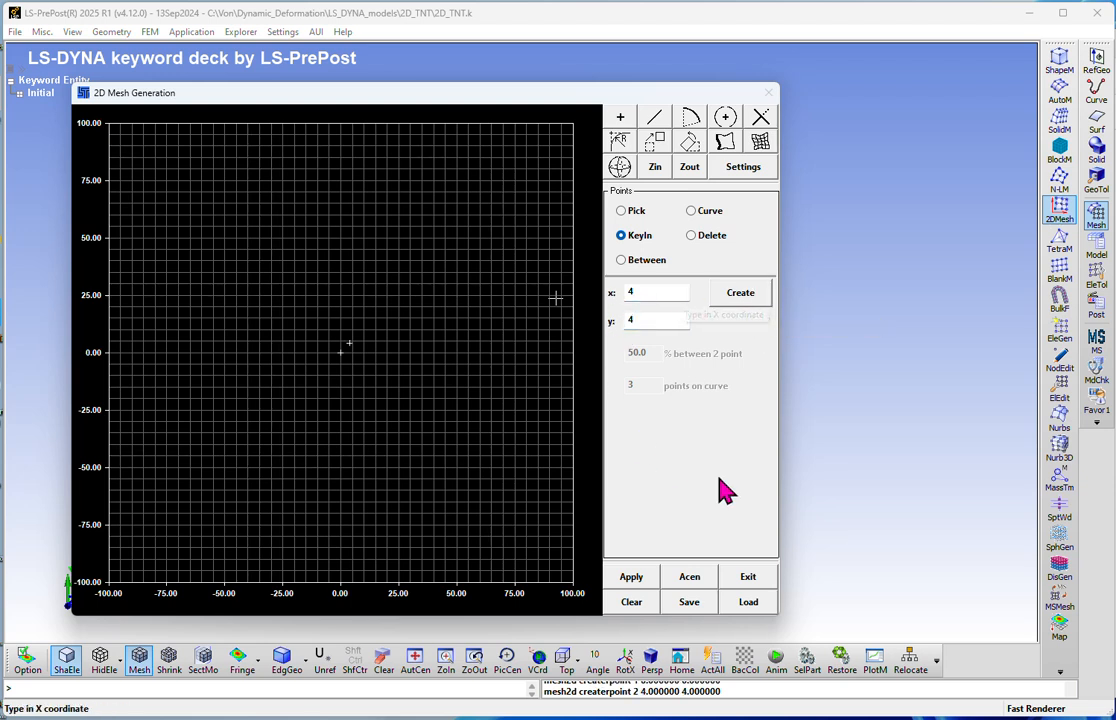
- Create a keyed-in point at 3, 4
click(685, 580)
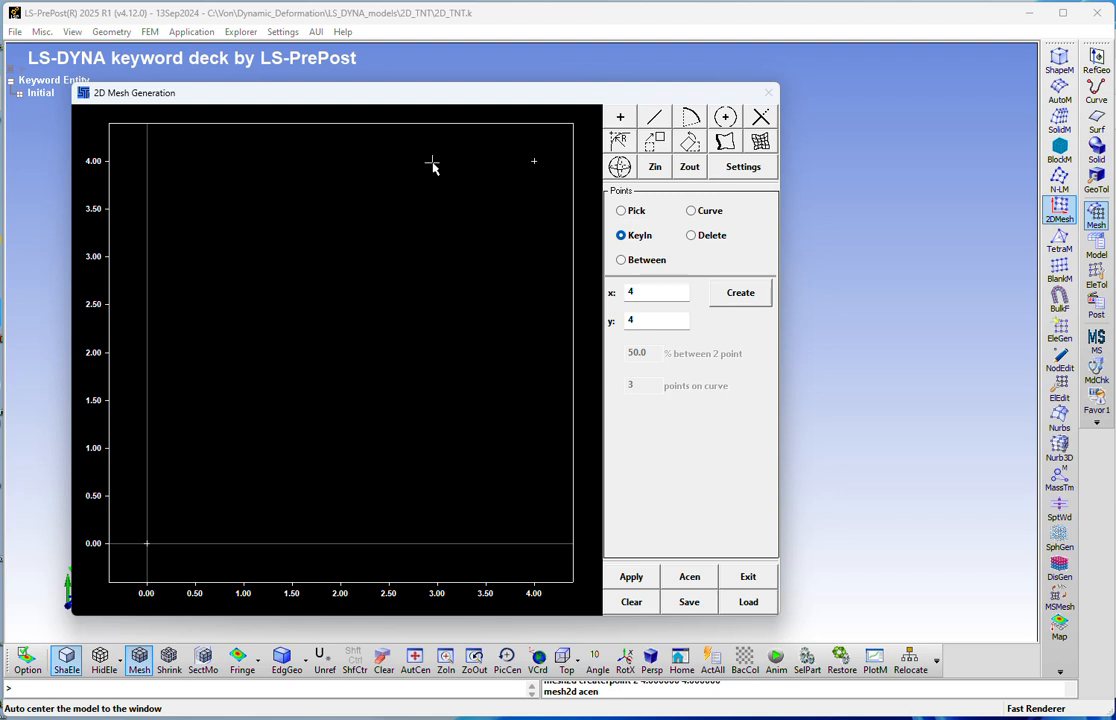
double_click(630, 291)
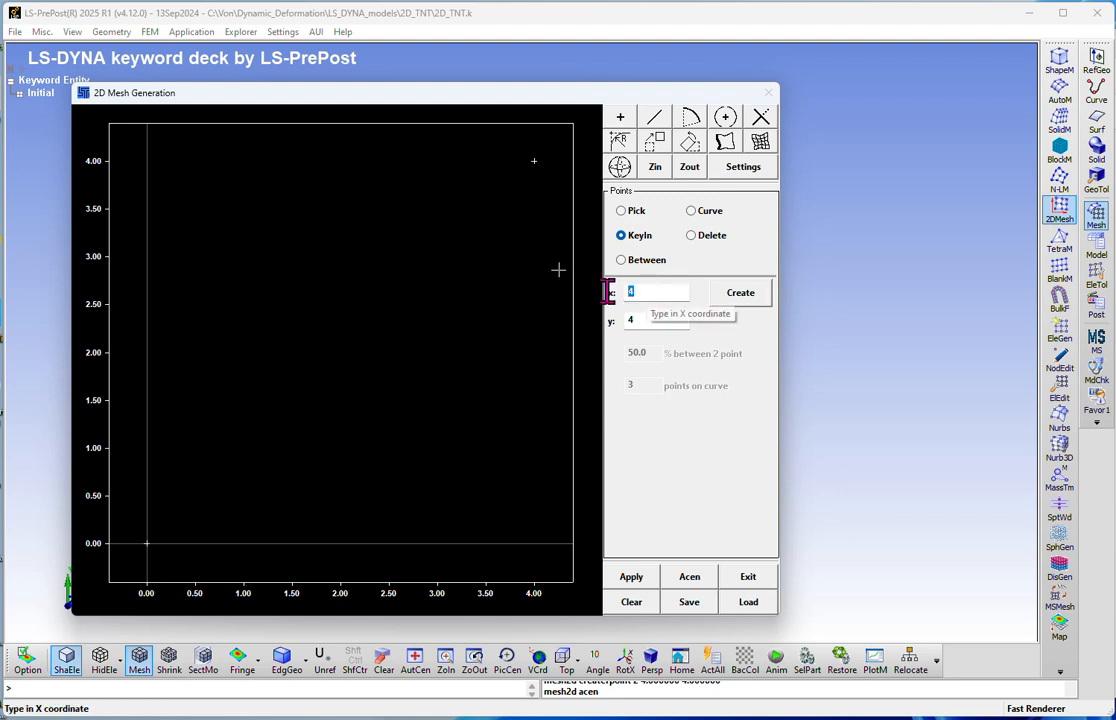
text(3)
click(733, 296)
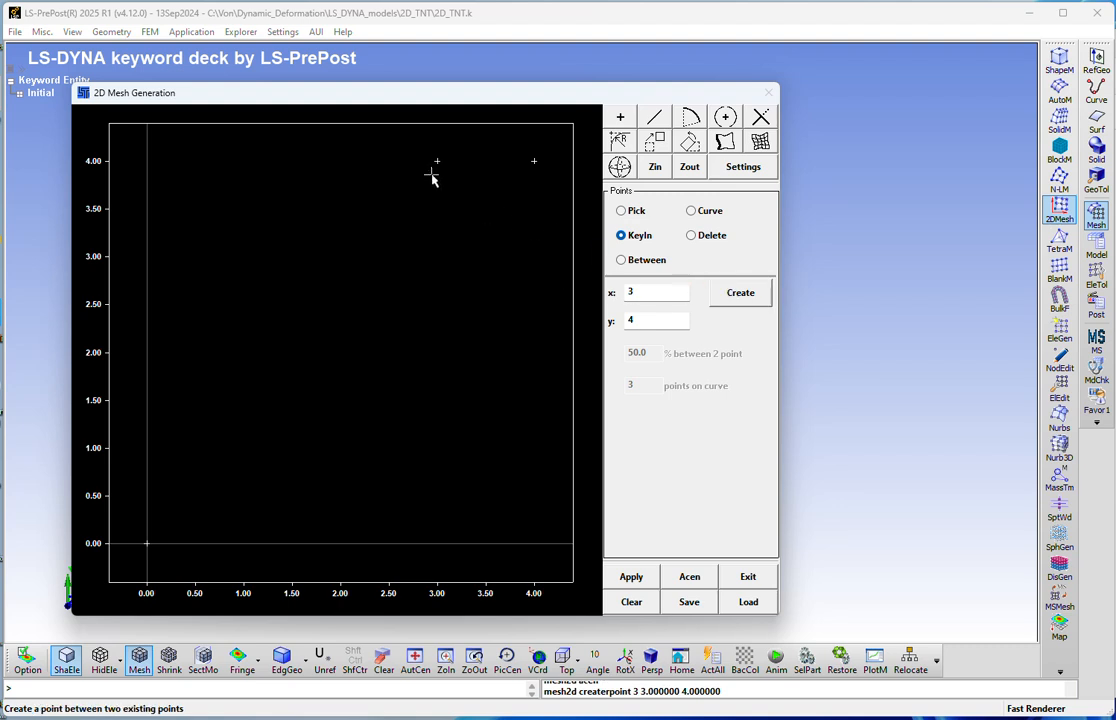
- Create a keyed-in point at 0, 1
double_click(644, 296)
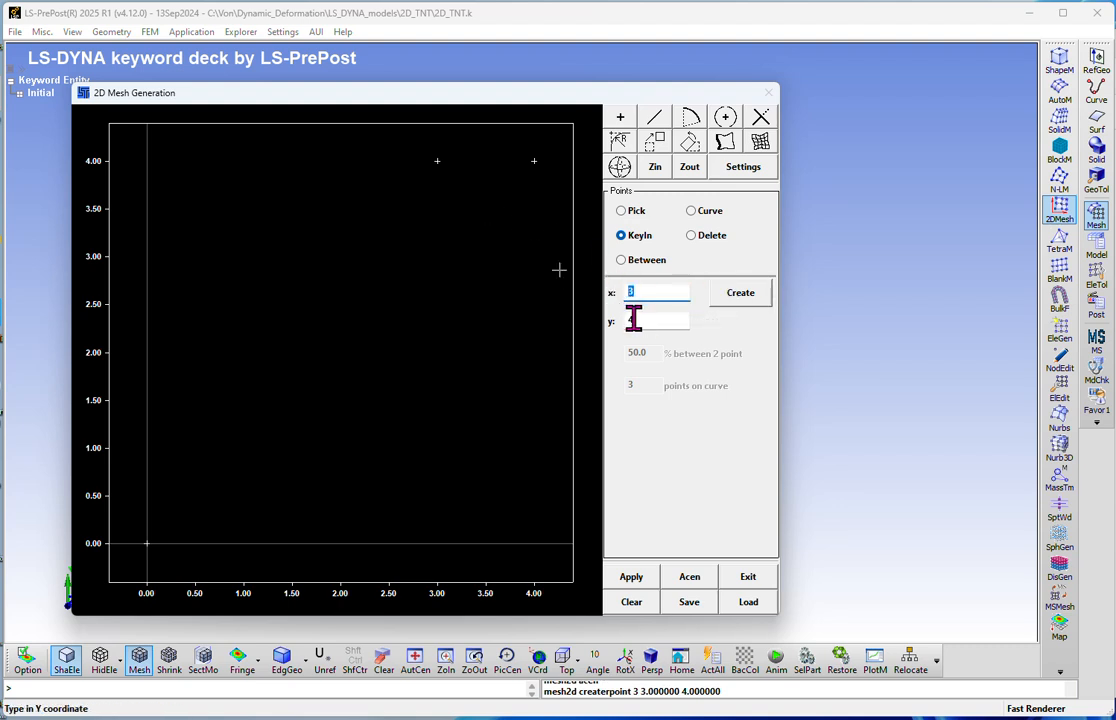
text(0)
double_click(648, 319)
text(1)
click(742, 299)
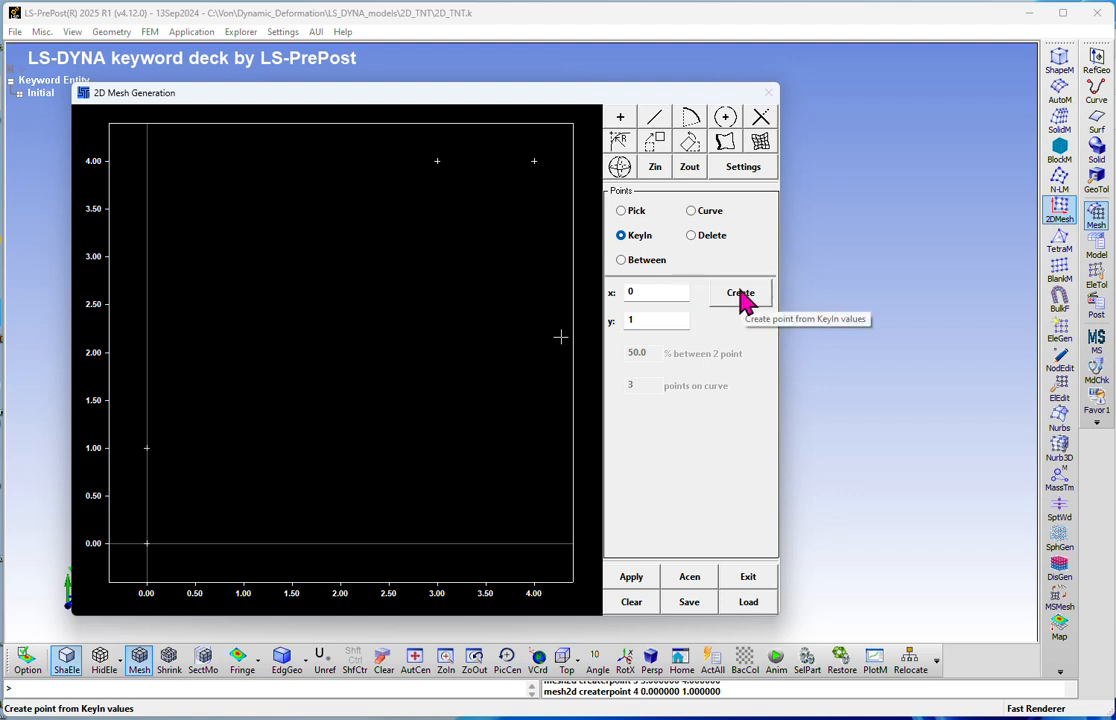
- Try drawing a radius-4 arc from the point at 0, 1 to the point at 4, 4
click(690, 120)
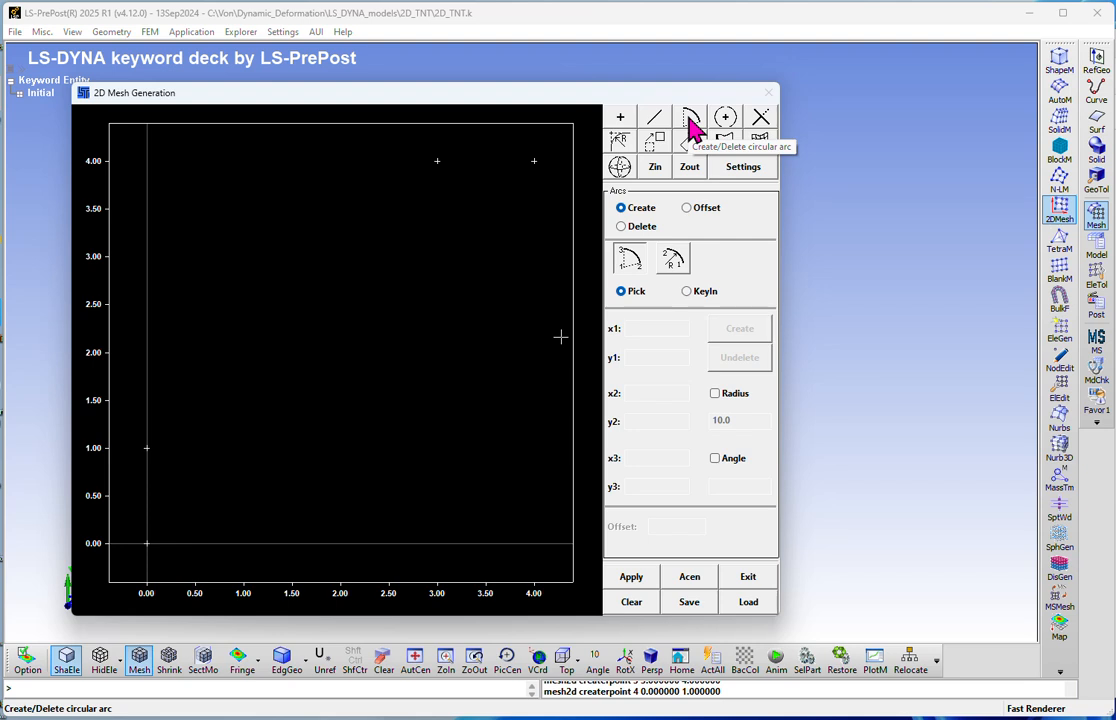
click(679, 259)
click(748, 420)
drag(748, 420, 668, 428)
text(4)
click(148, 448)
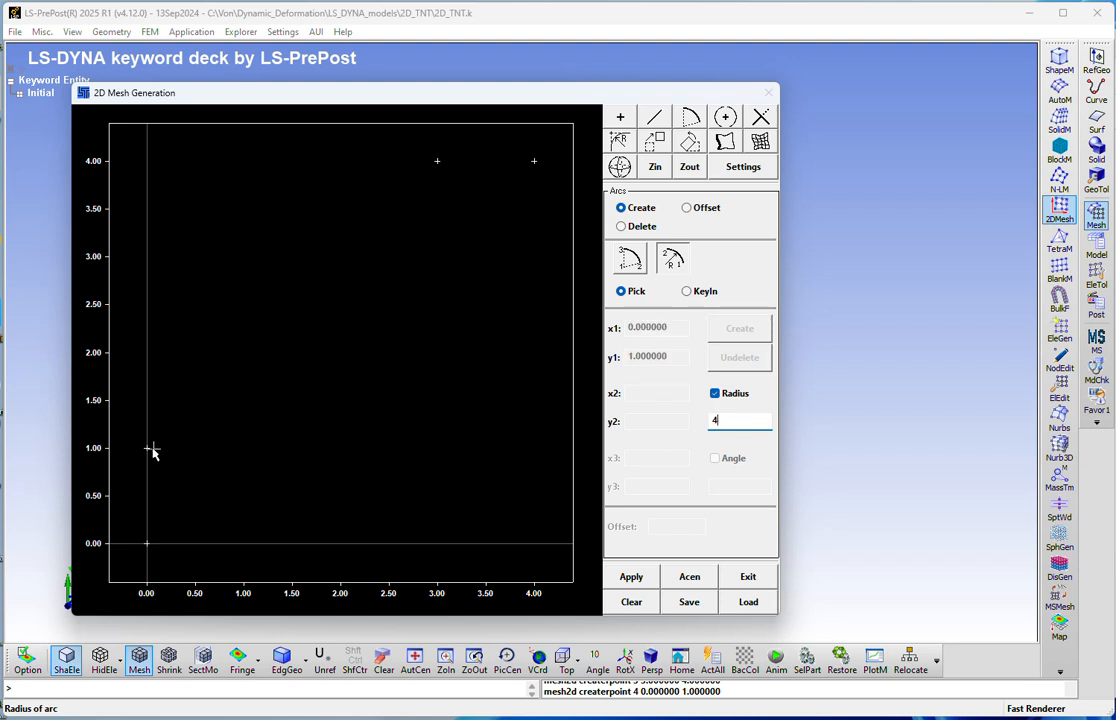
click(534, 162)
click(535, 167)
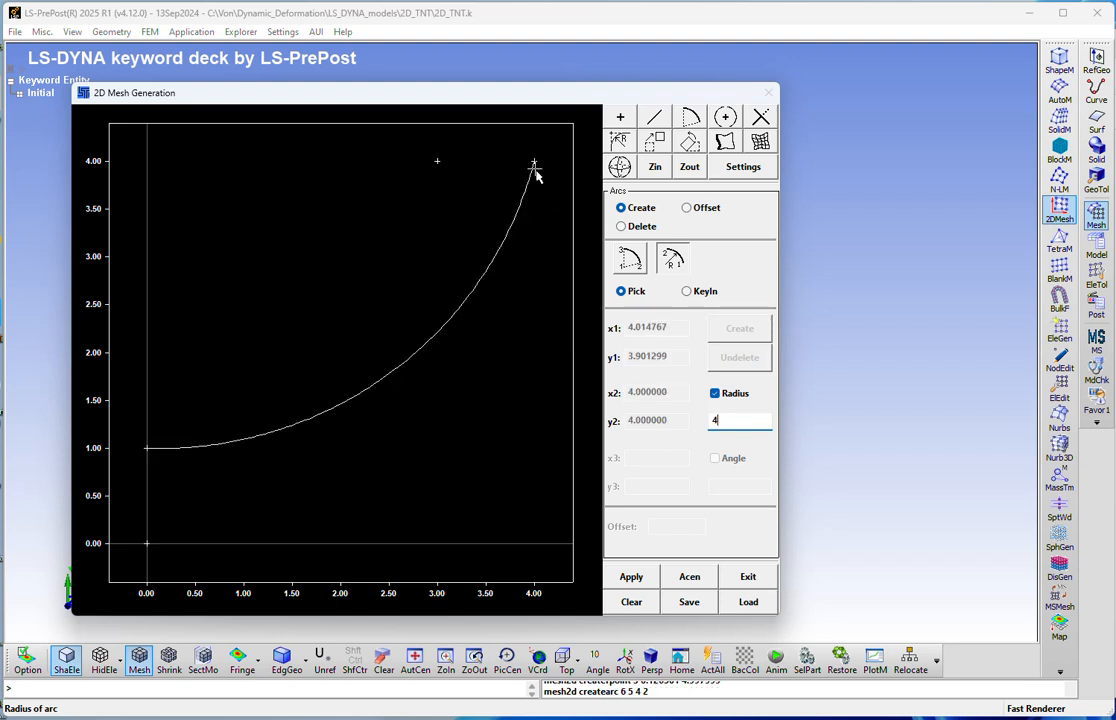
- Set the arc radius to 3 and delete the radius-4 arc
drag(736, 419, 648, 410)
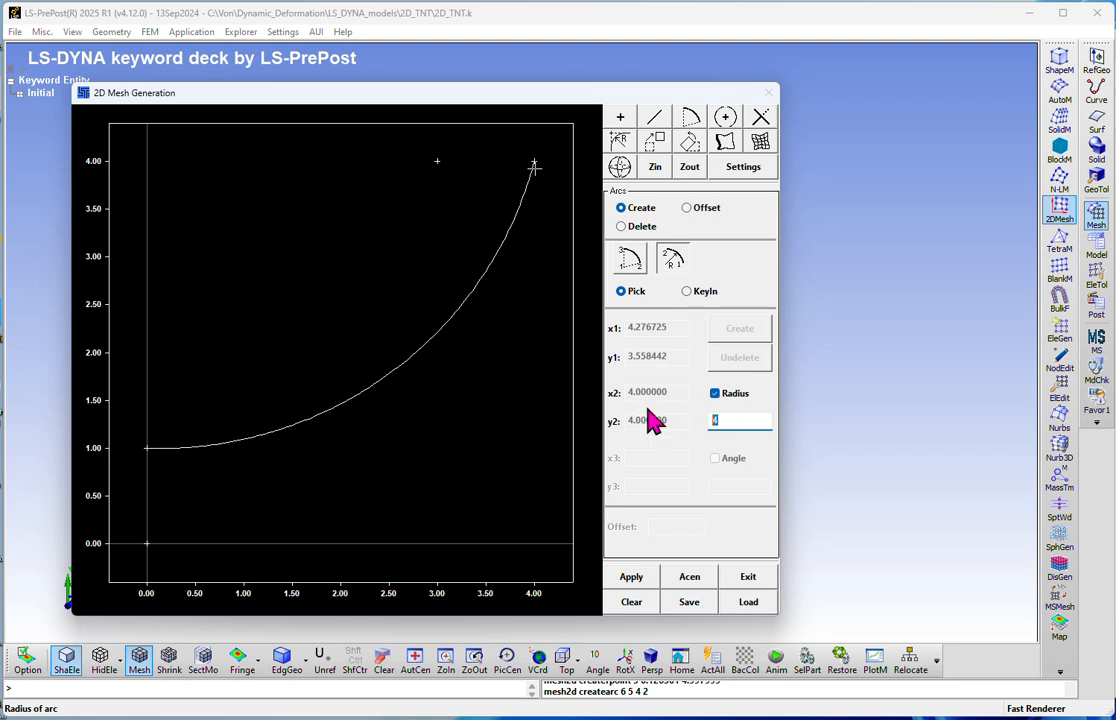
text(3)
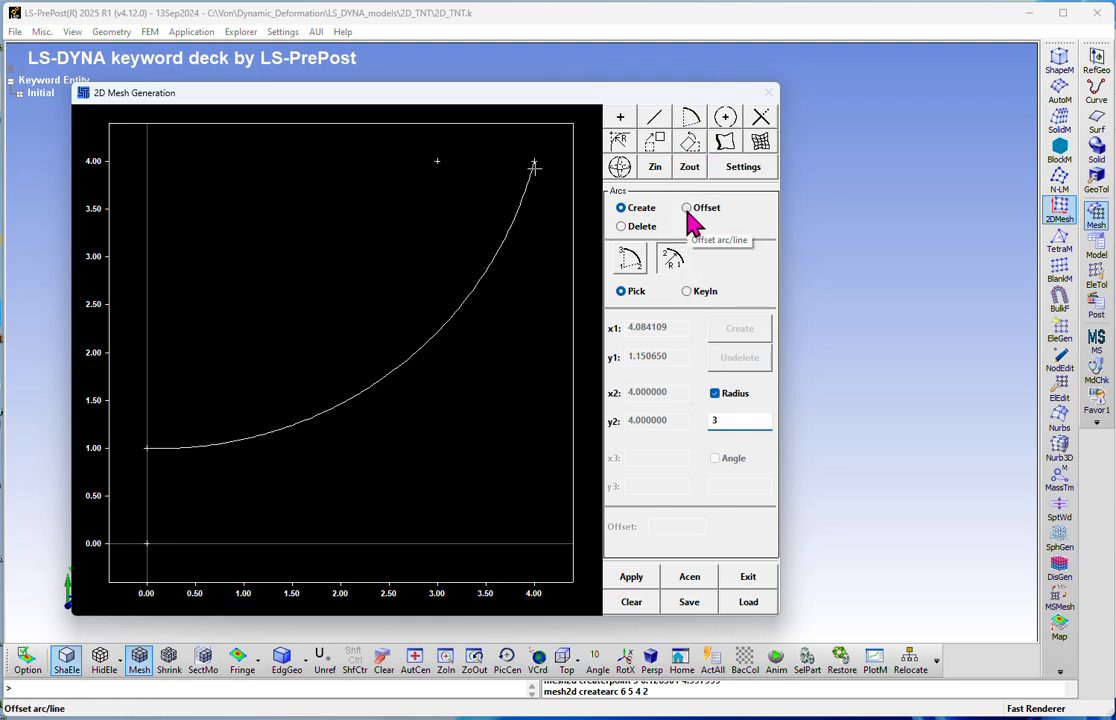
click(628, 226)
click(444, 330)
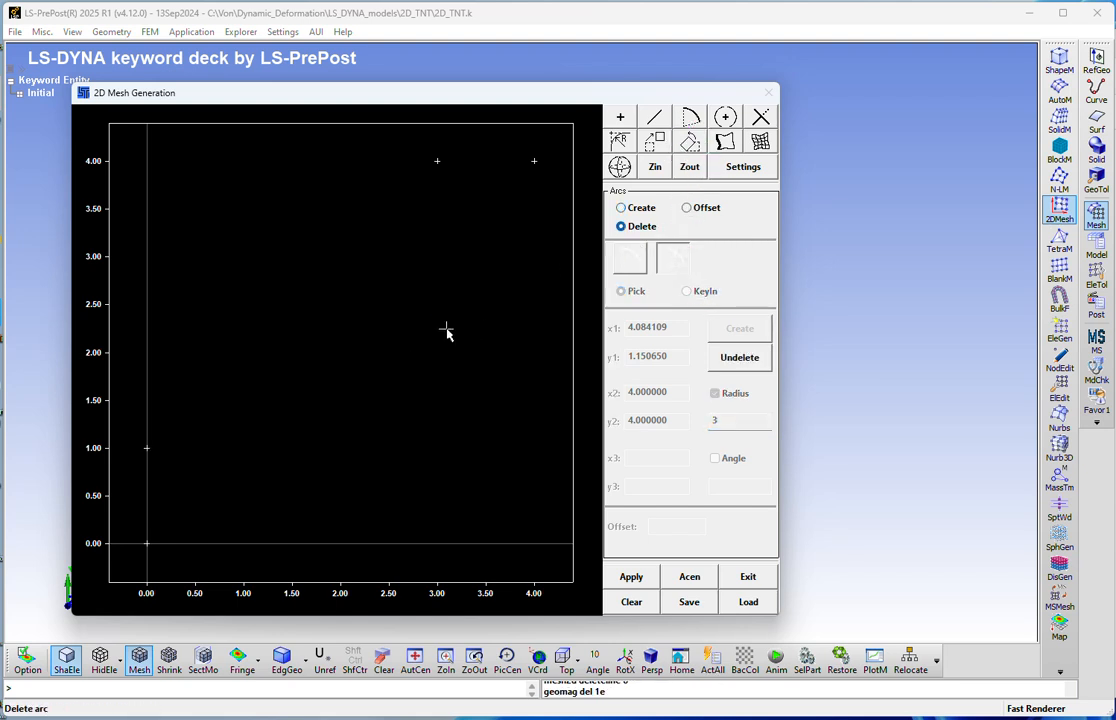
- Try a radius-3 arc from the point at 0, 0 to the point at 4, 4, then delete it
click(690, 125)
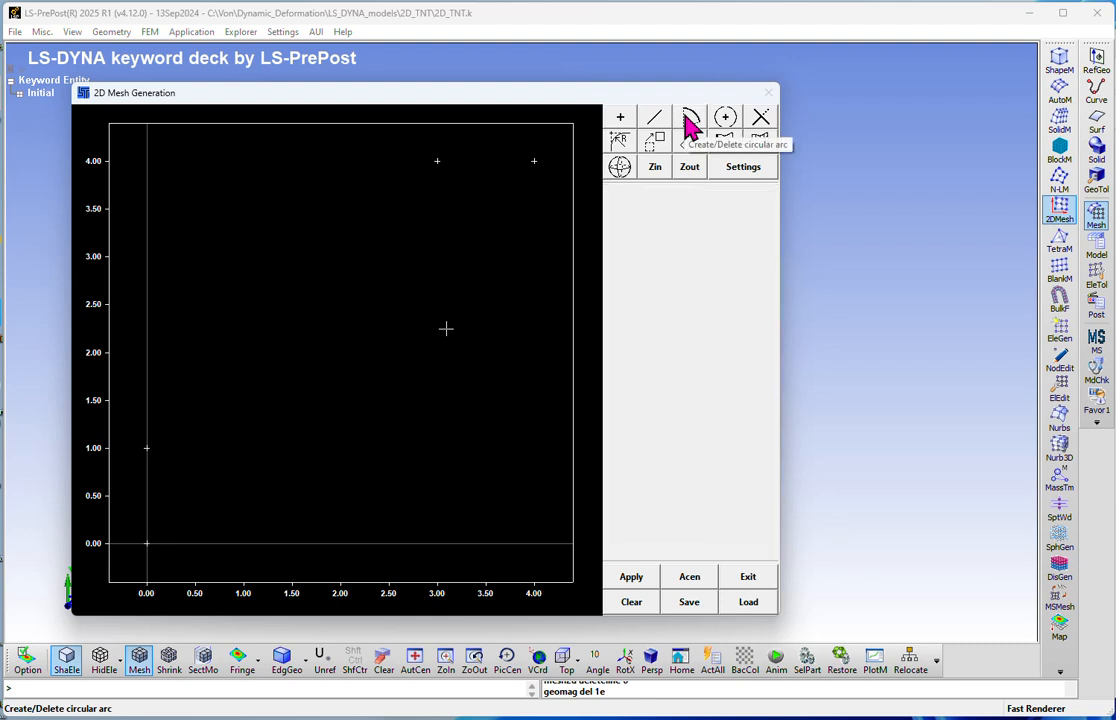
click(690, 125)
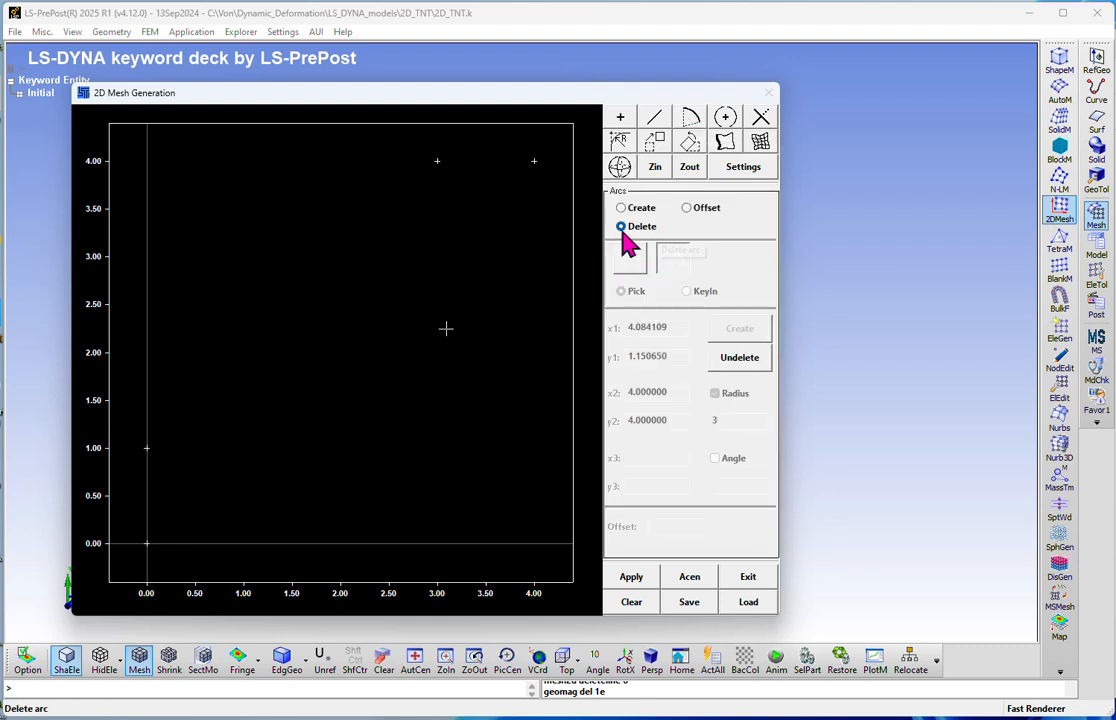
click(692, 125)
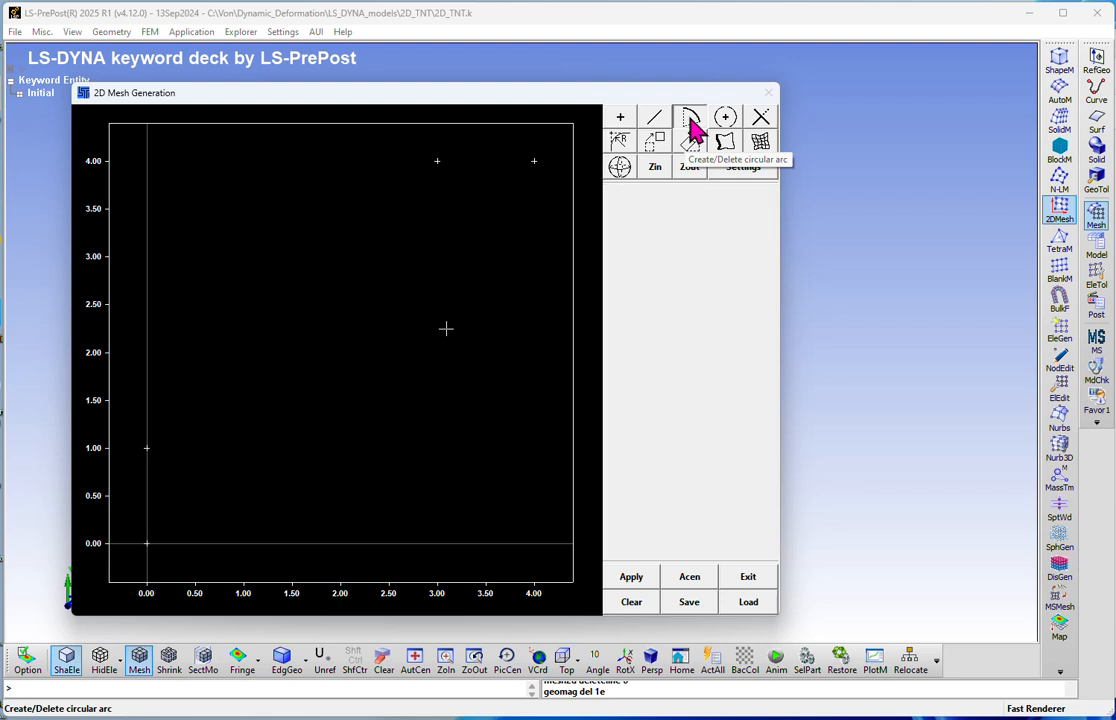
click(628, 211)
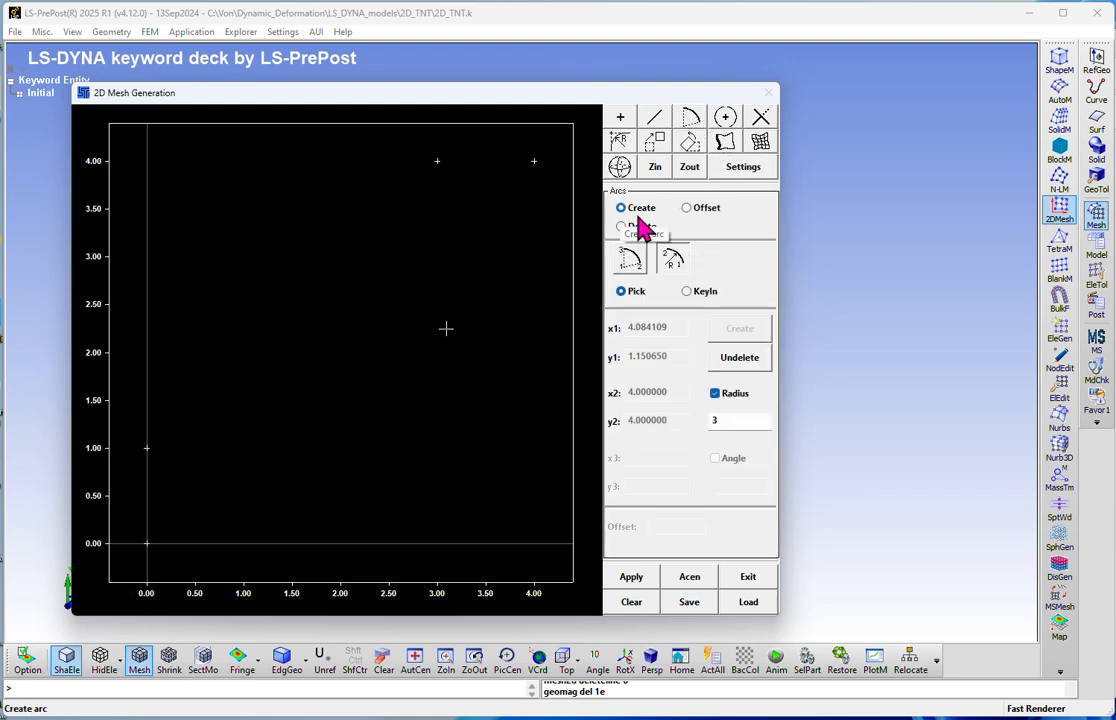
click(686, 291)
click(624, 292)
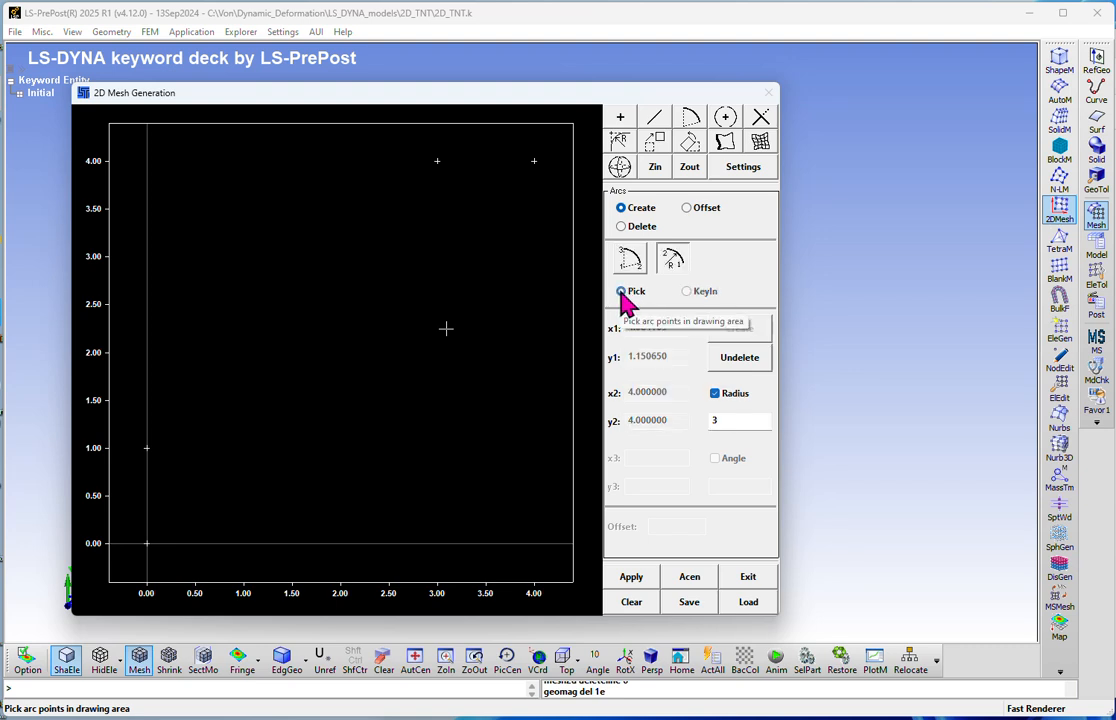
click(149, 544)
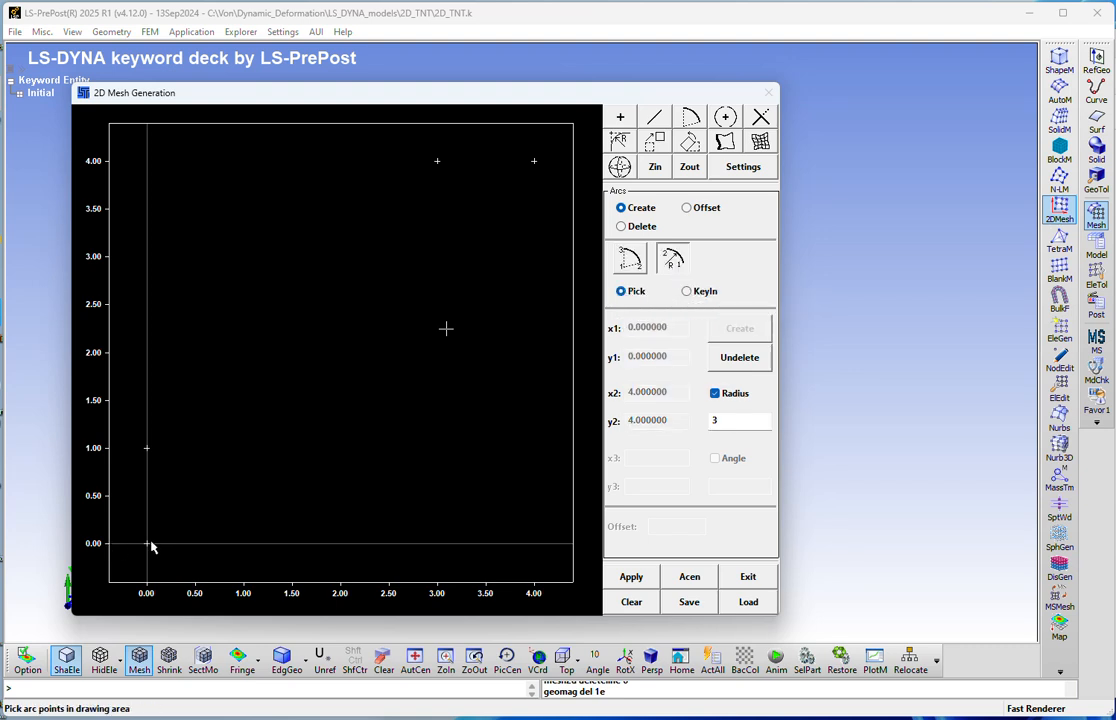
click(533, 162)
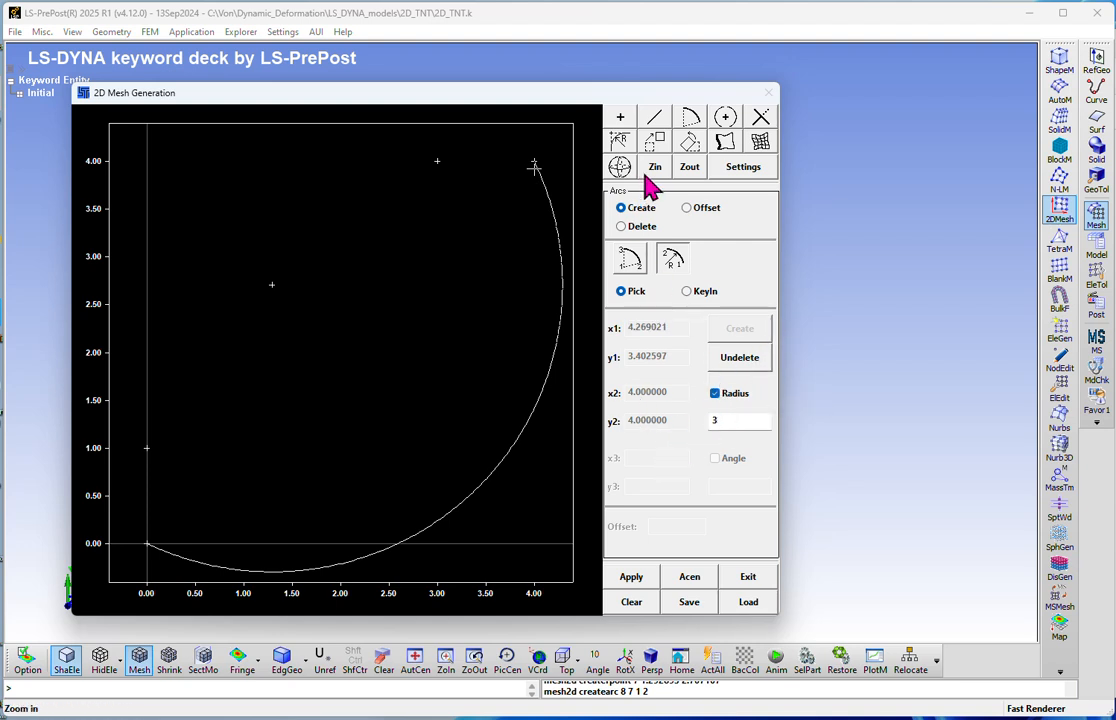
click(620, 227)
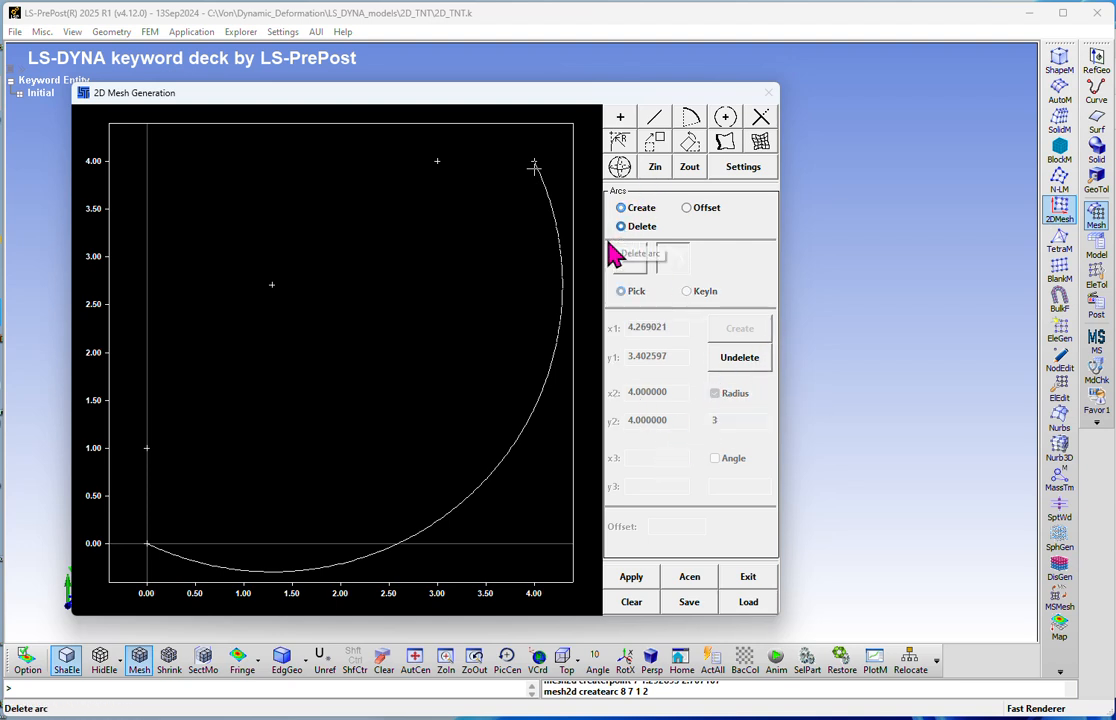
click(561, 312)
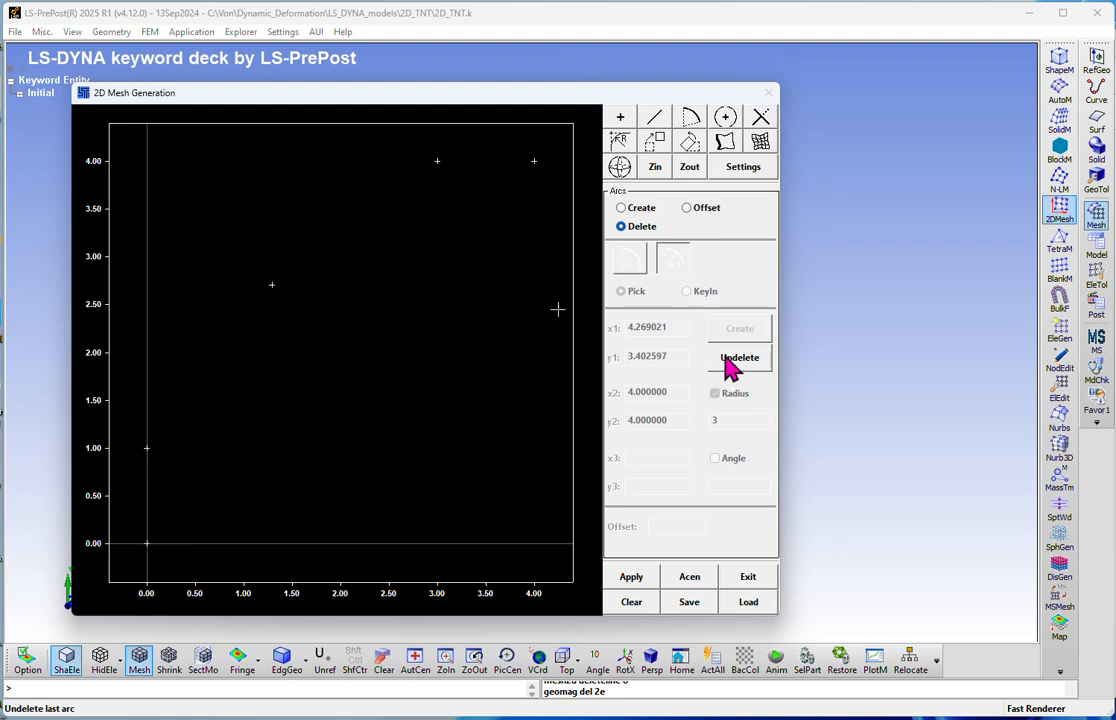
- Create a radius-4 arc from the point at 0, 0 to the point at 4, 4
click(621, 208)
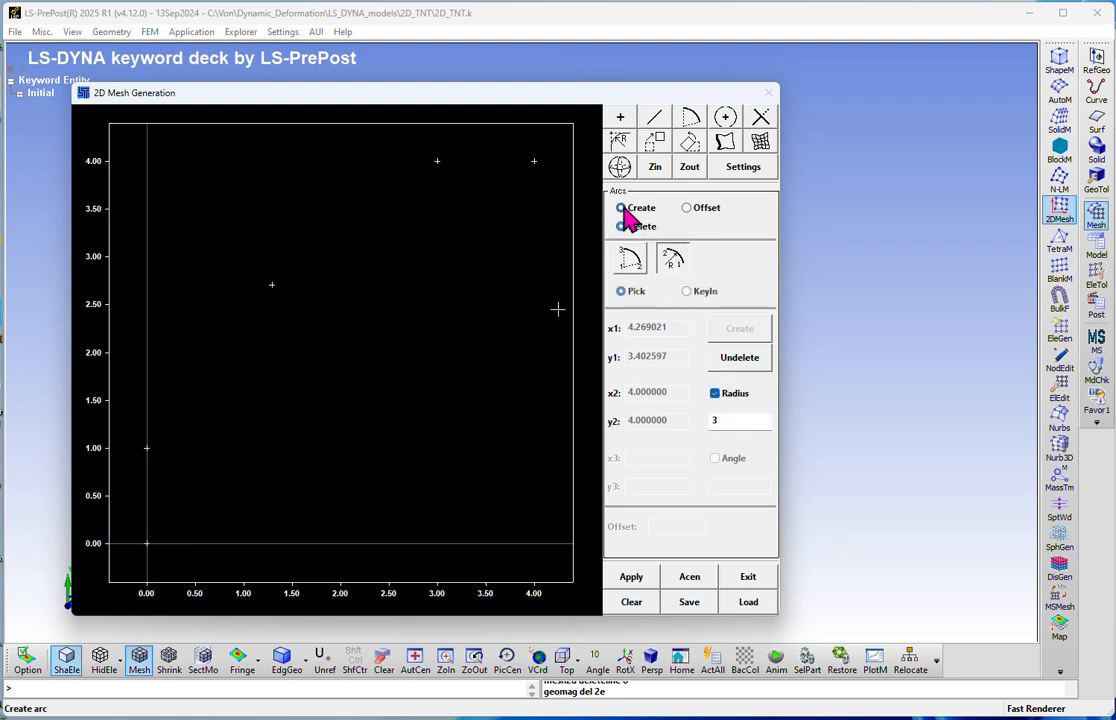
double_click(737, 419)
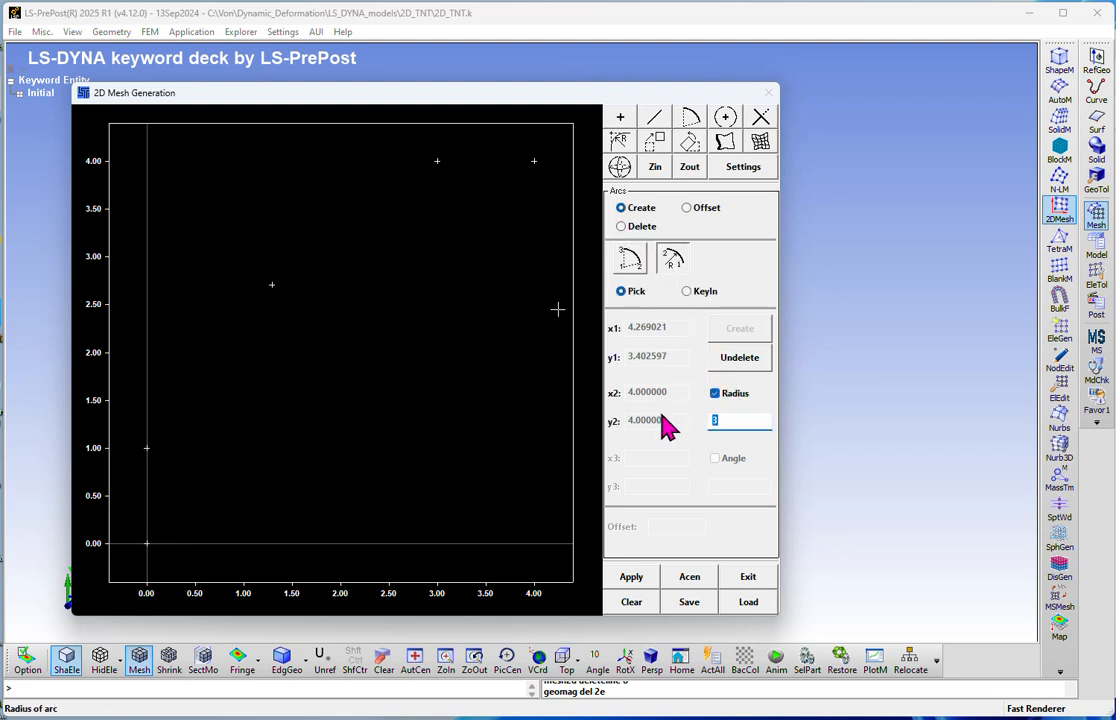
text(4)
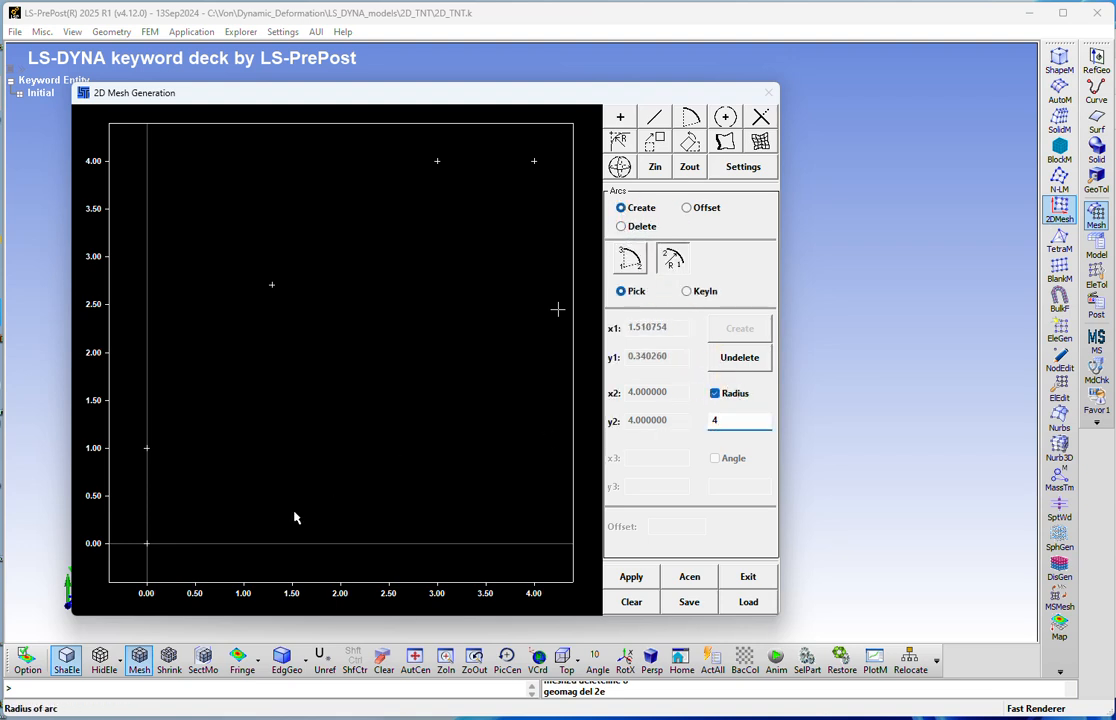
click(148, 547)
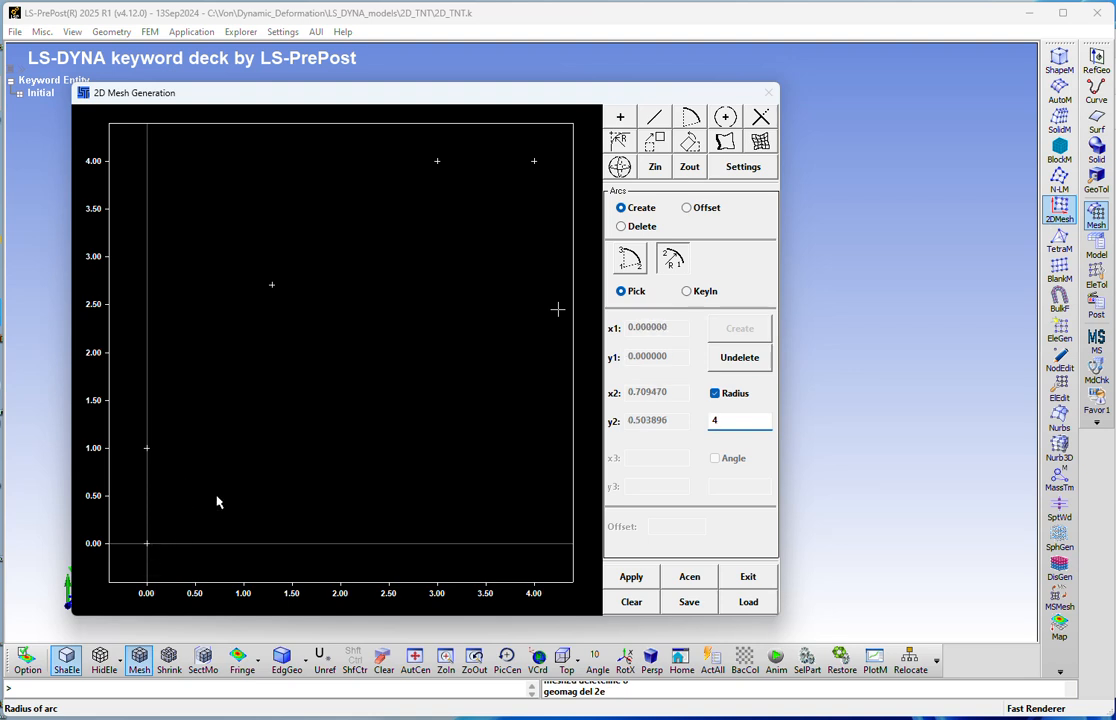
click(534, 163)
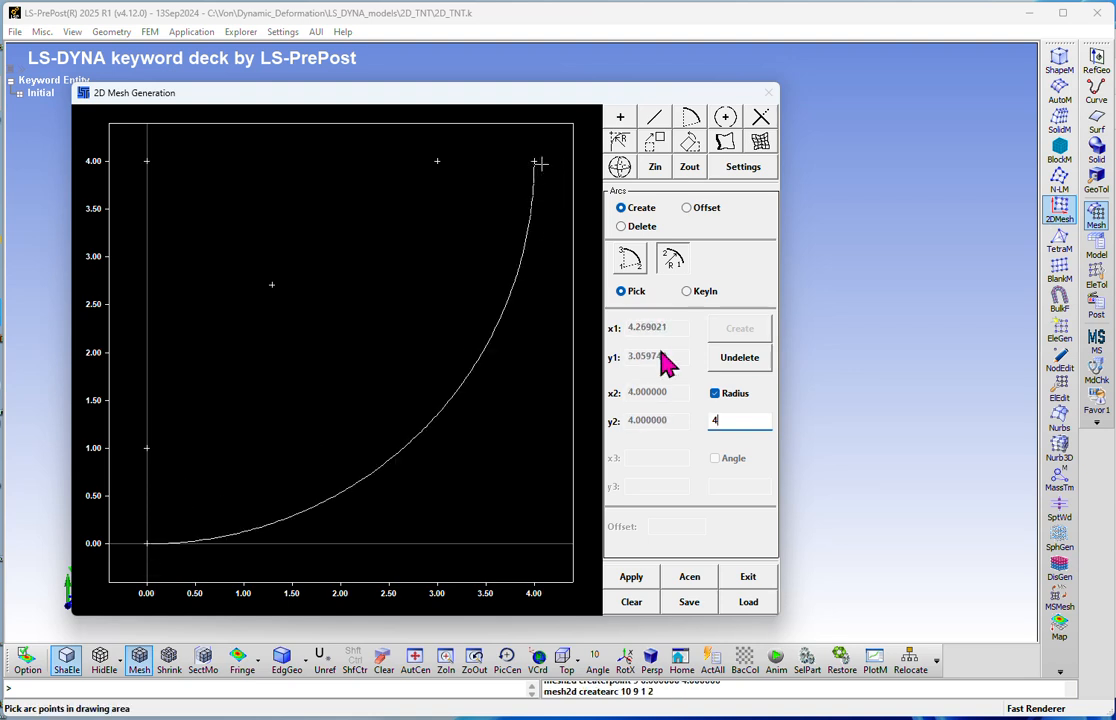
- Create a radius-3 arc from the point at 0, 1 to the point at 3, 4
click(727, 423)
text(3)
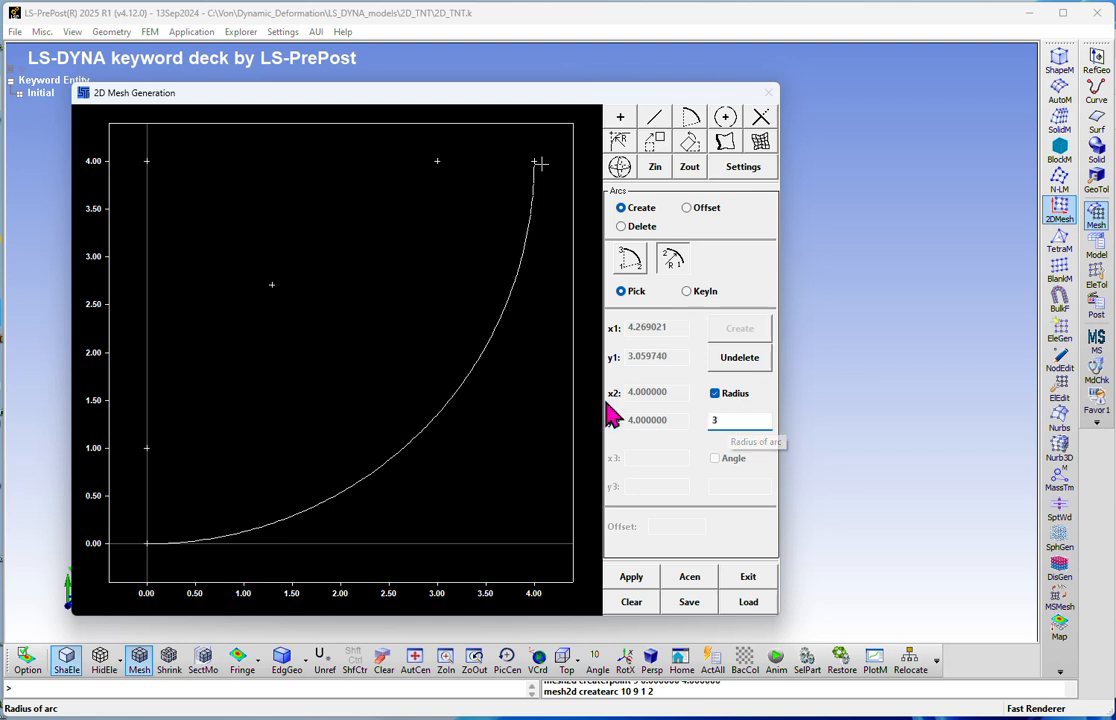
click(146, 450)
click(437, 163)
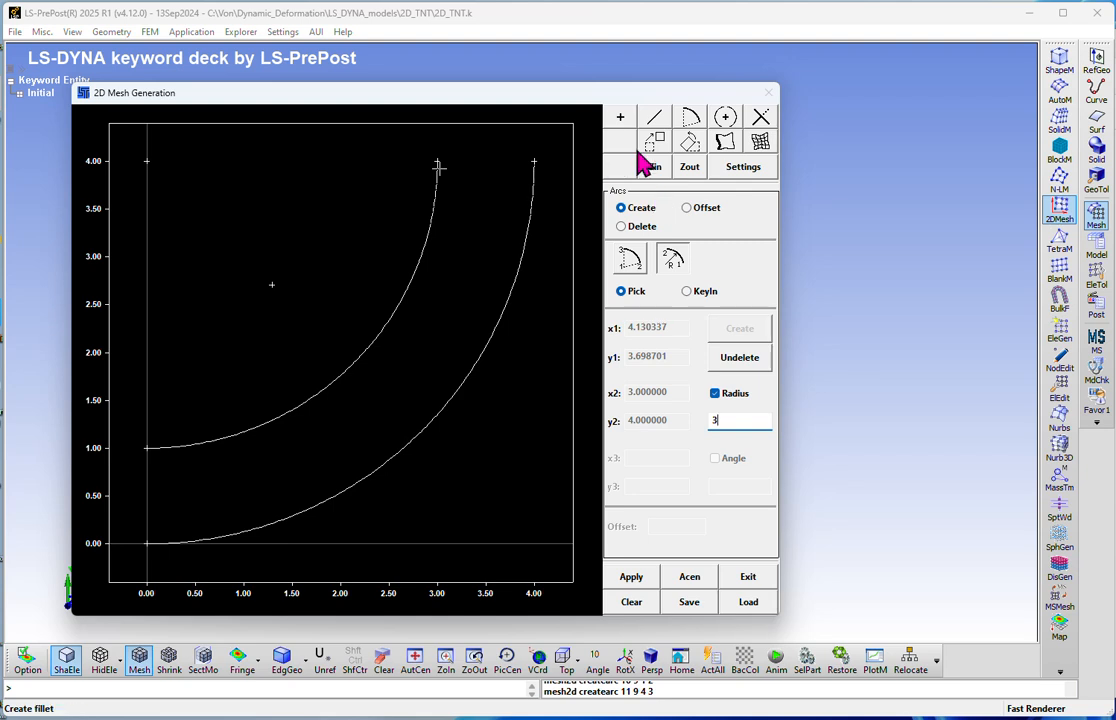
- Draw lines joining the points at 0, 0 and 0, 1, and the points at 3, 4 and 4, 4
click(657, 120)
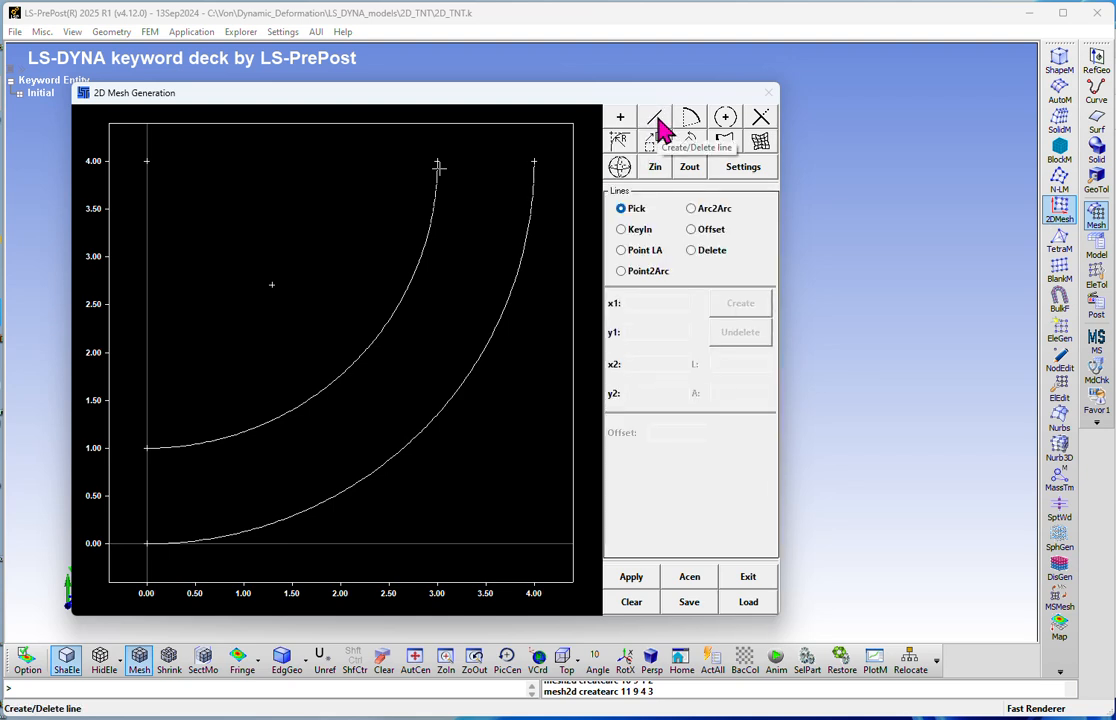
click(146, 543)
click(147, 450)
click(437, 161)
click(534, 161)
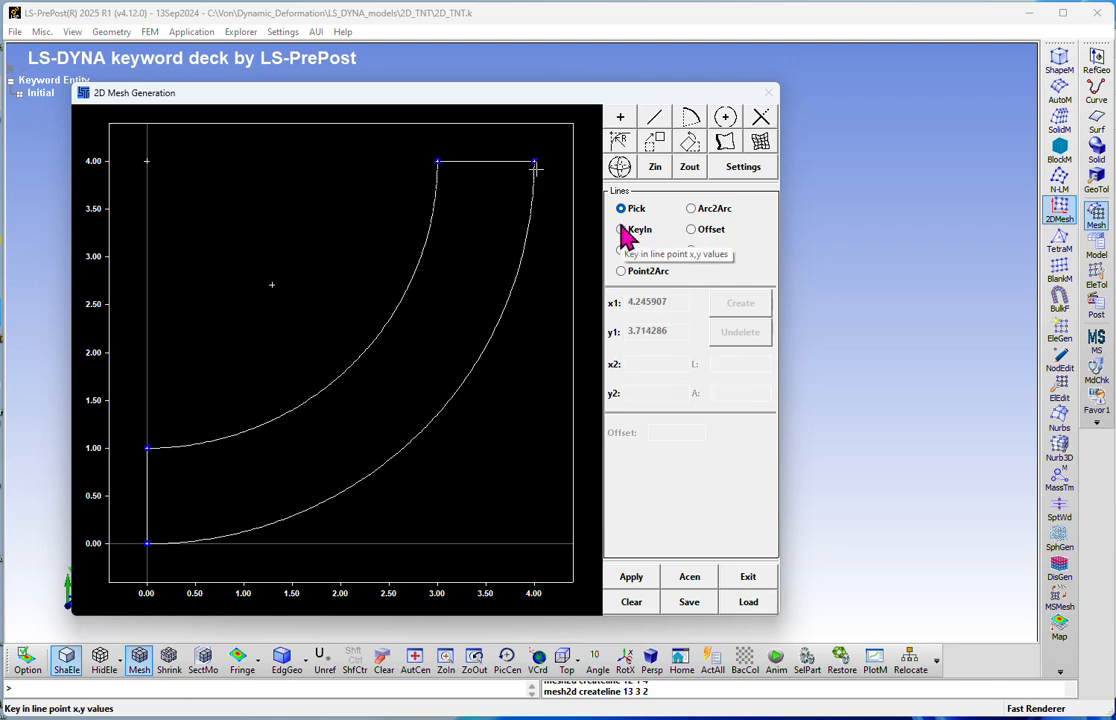
- Create mesh edges from the inner radius-3 arc and the top line
click(725, 143)
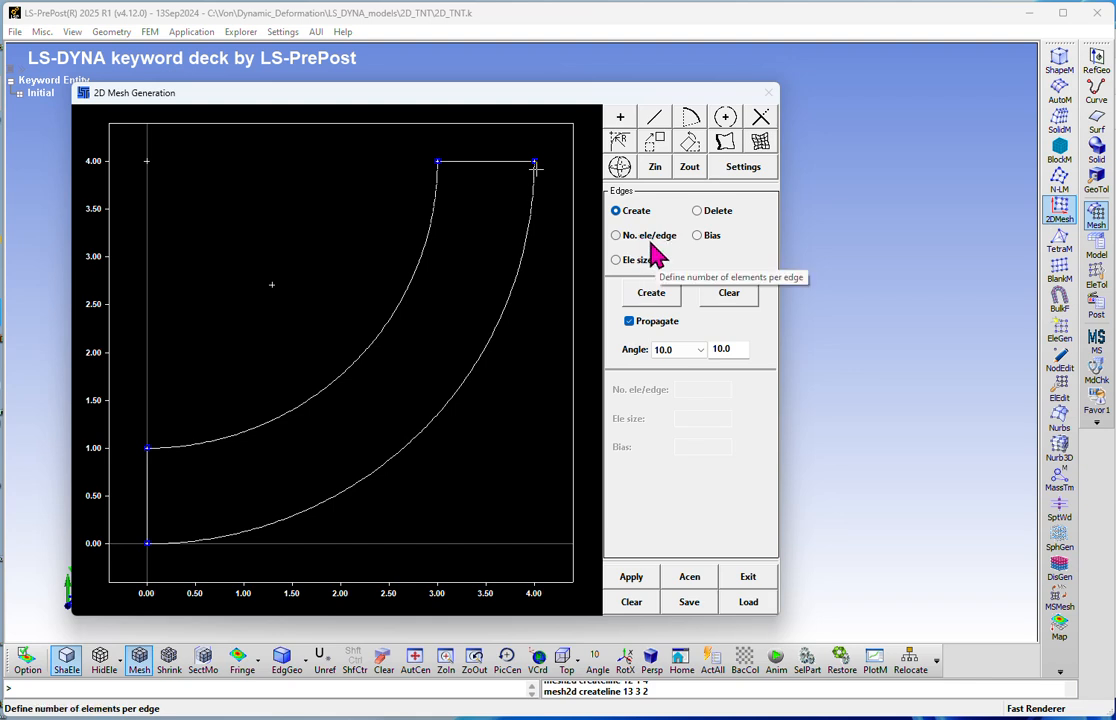
click(428, 259)
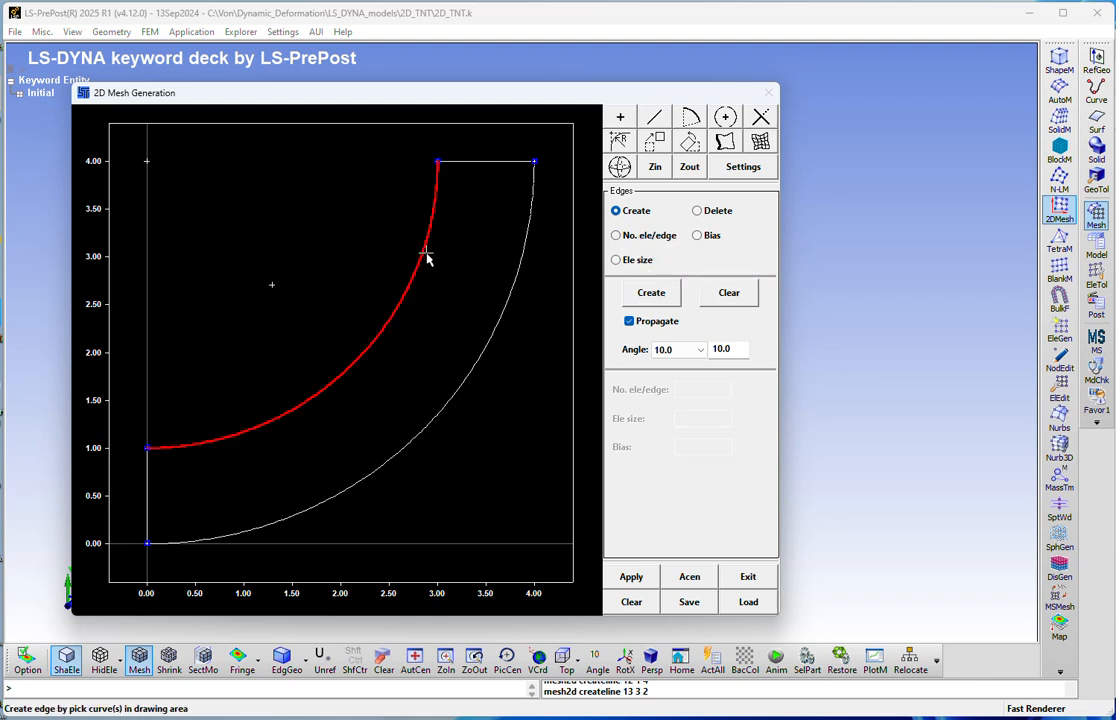
click(642, 286)
click(481, 164)
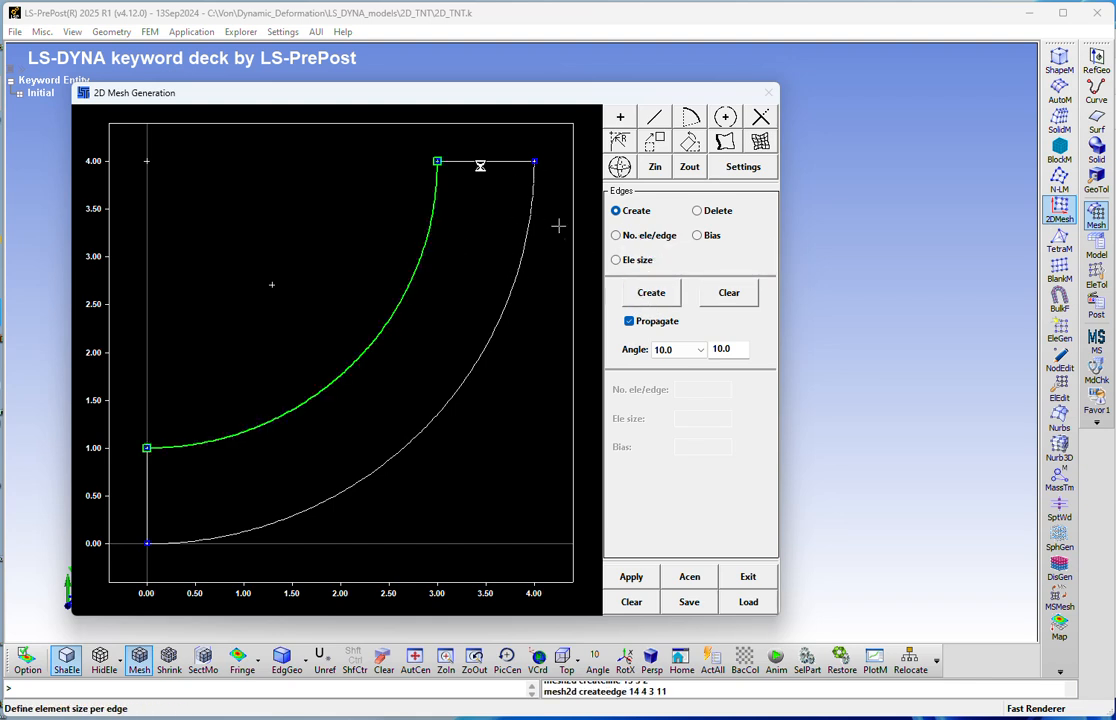
click(642, 284)
- Create mesh edges from the outer radius-4 arc and the left vertical line
click(519, 252)
click(652, 293)
click(149, 505)
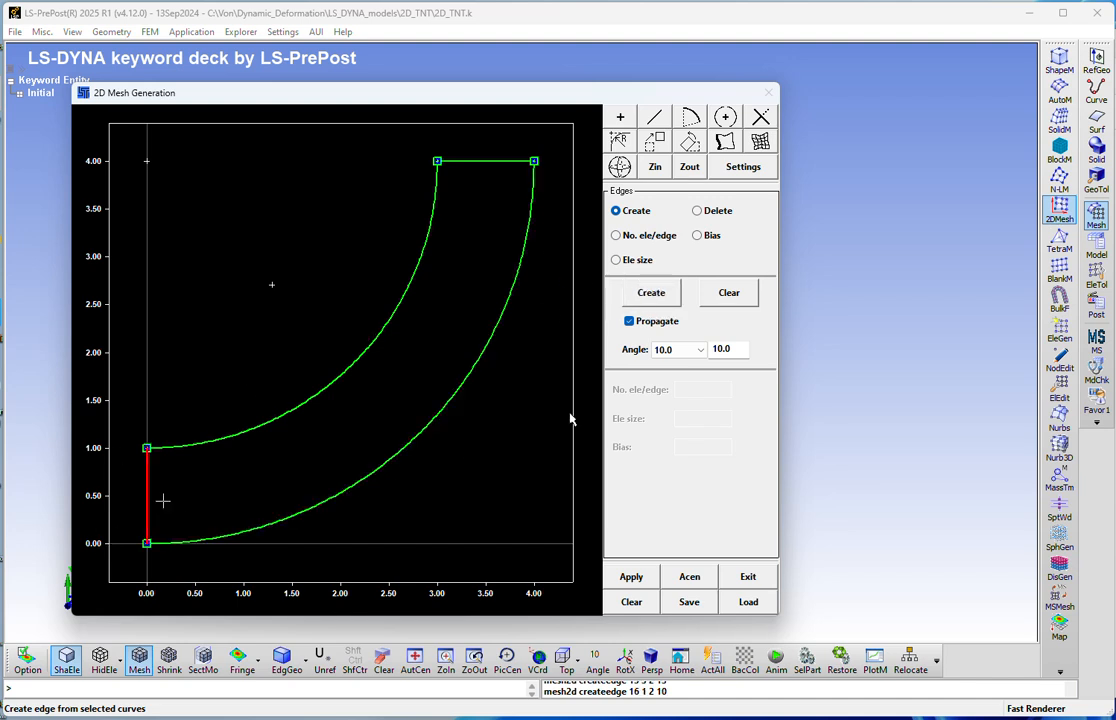
click(651, 296)
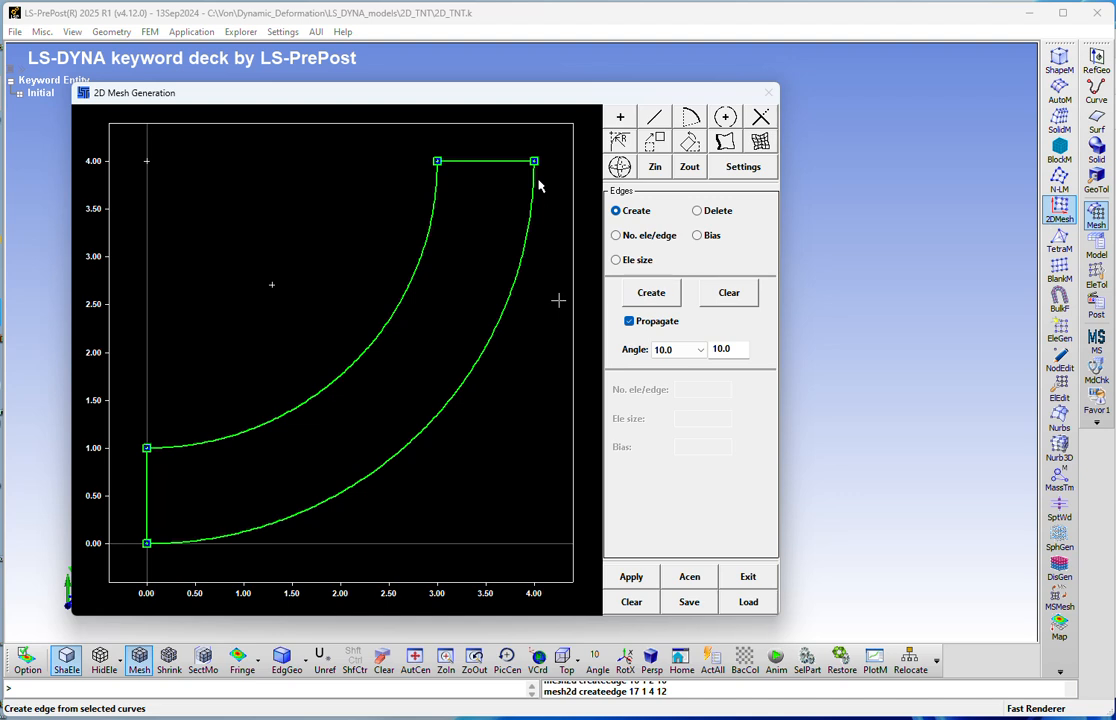
- Assign 45 elements per edge to both the inner and outer arcs
click(616, 236)
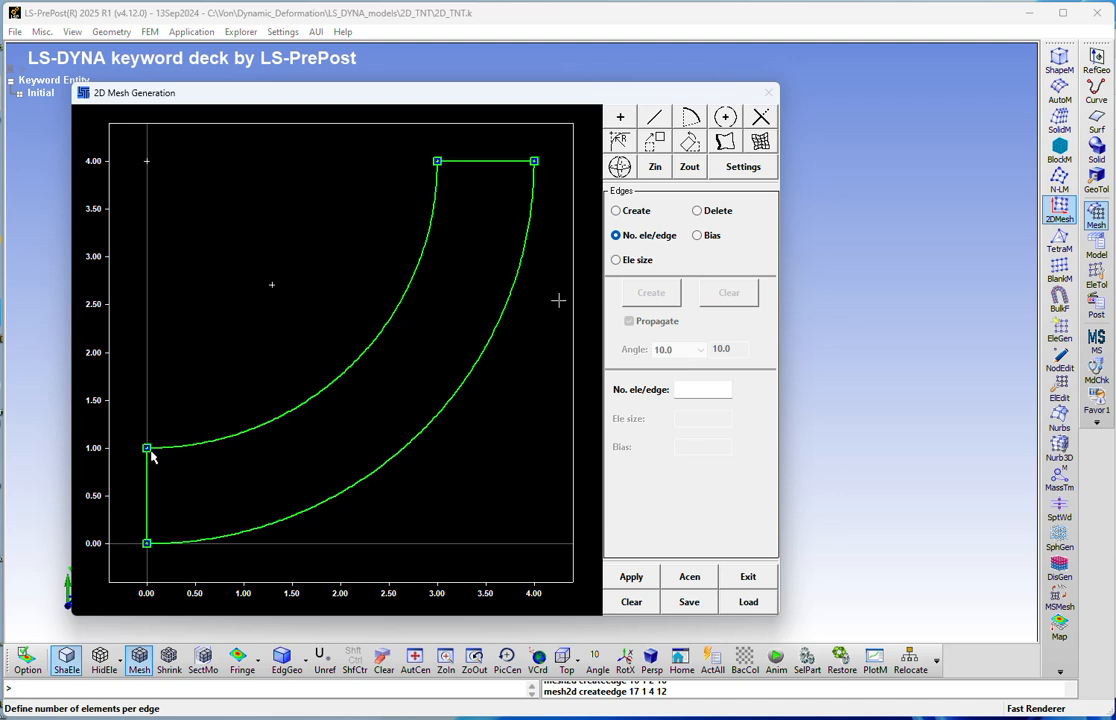
click(689, 388)
text(45)
click(366, 357)
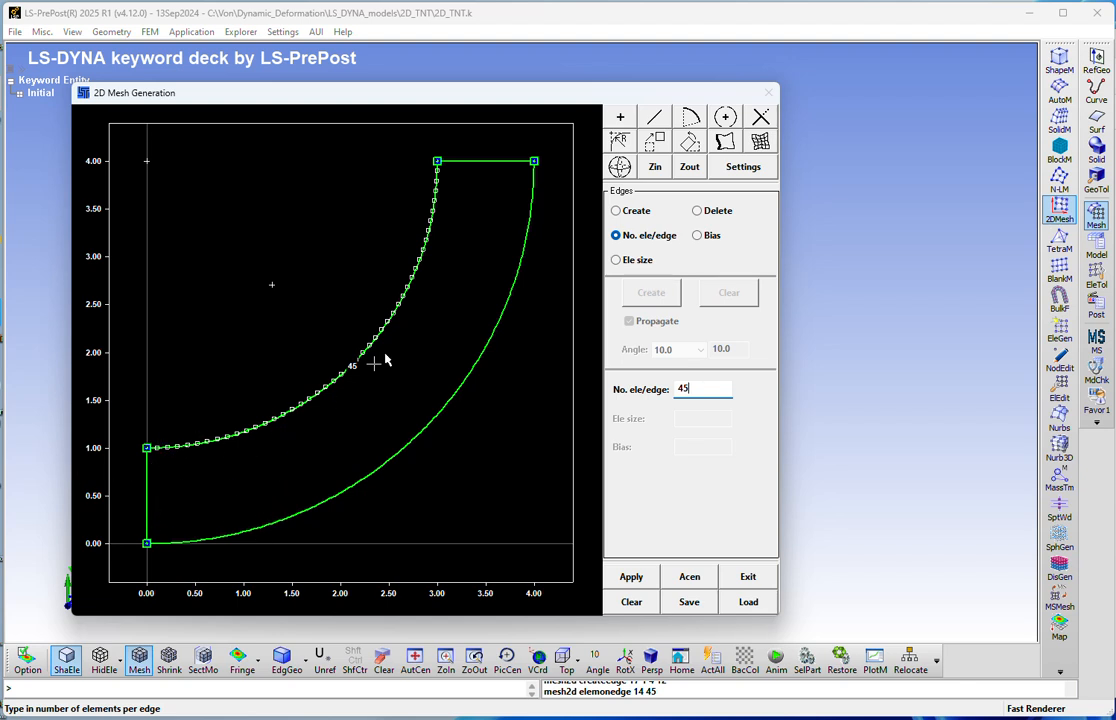
click(426, 449)
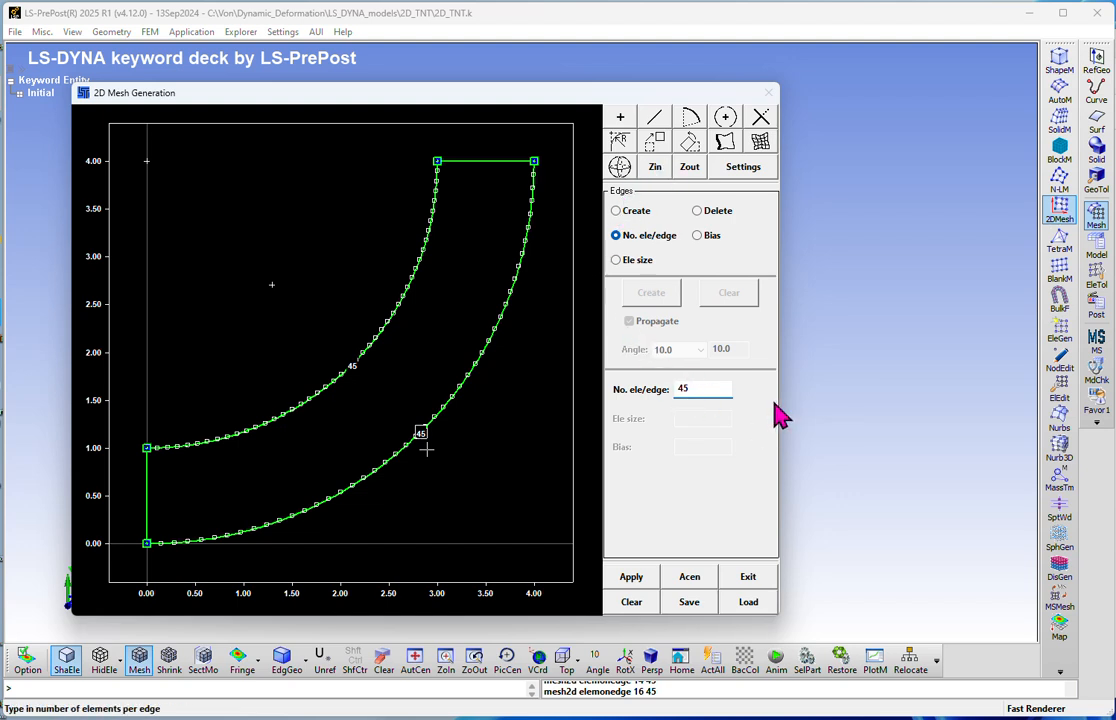
- Assign 10 elements per edge to the left vertical line and the top line
text(3)
click(162, 504)
key(BackSpace)
text(6)
click(147, 466)
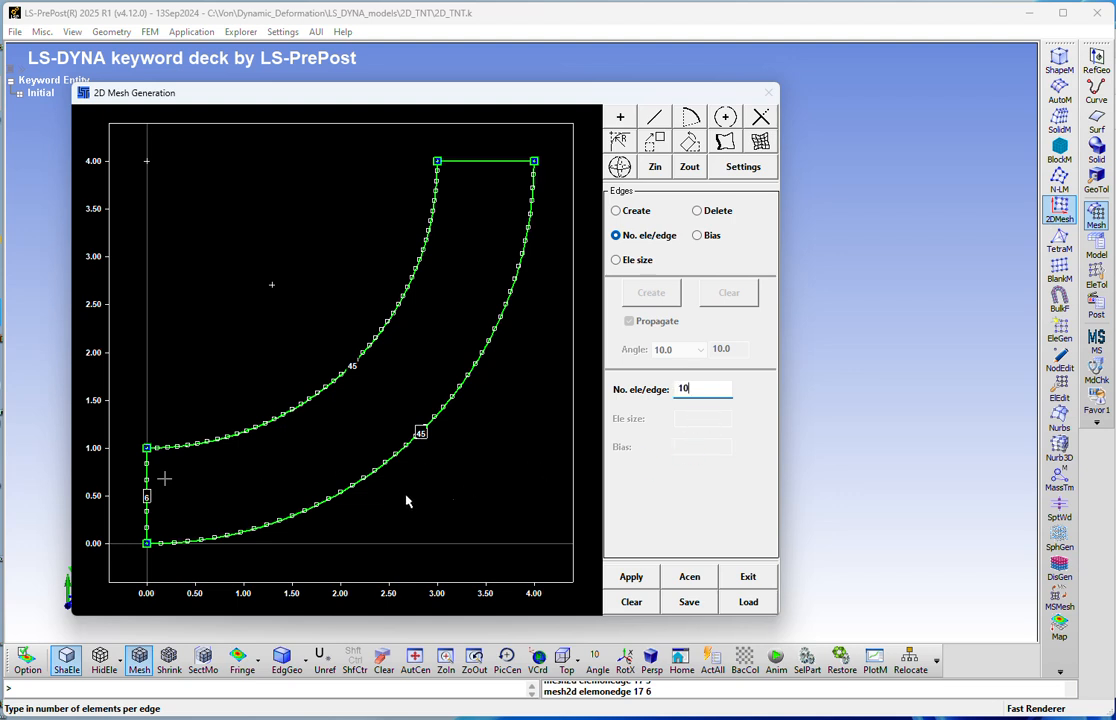
click(148, 478)
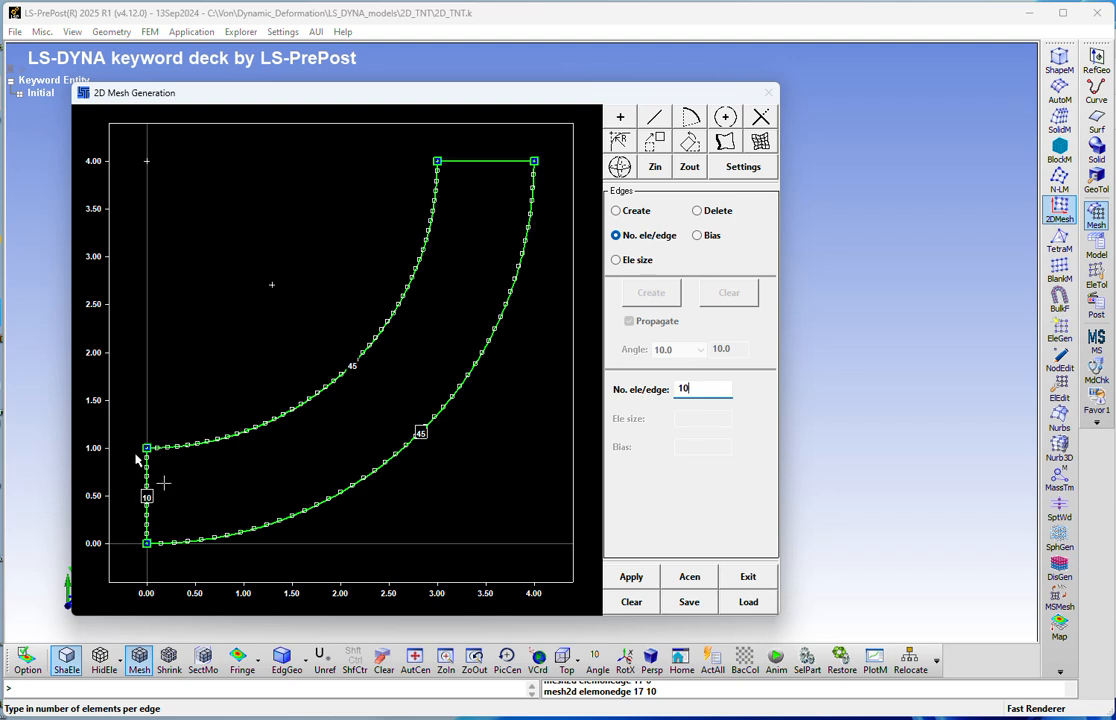
click(498, 176)
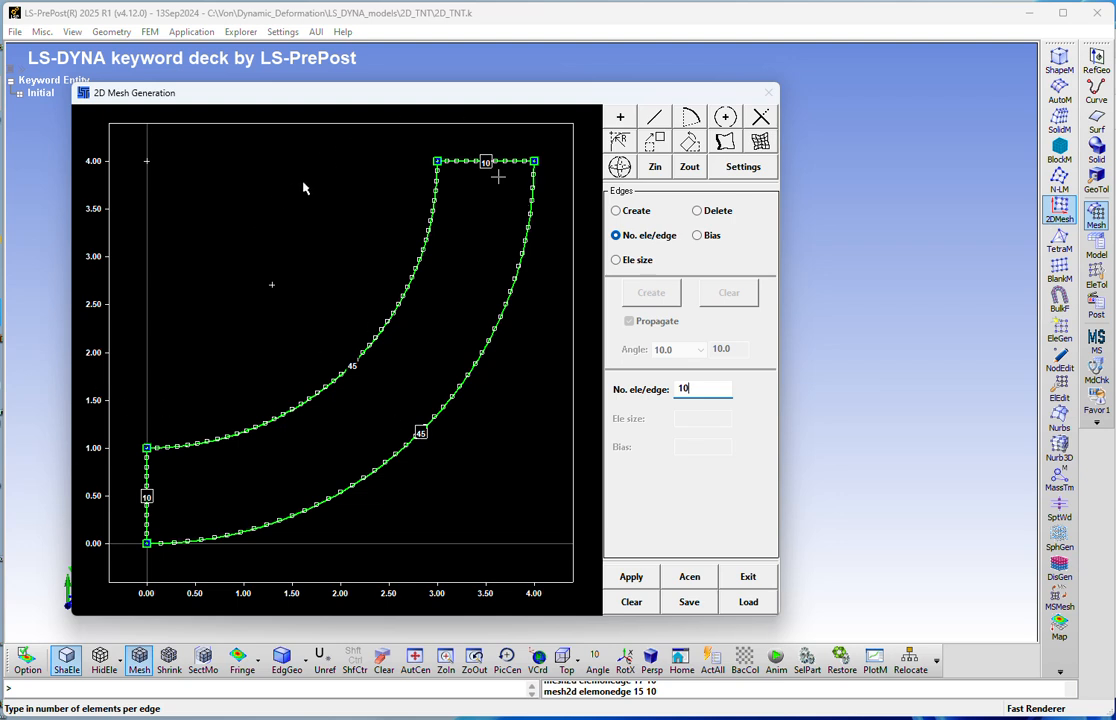
- Generate a four-sided structured mesh of the enclosed region as part ID 1, accept it, and exit the mesh generator
click(762, 145)
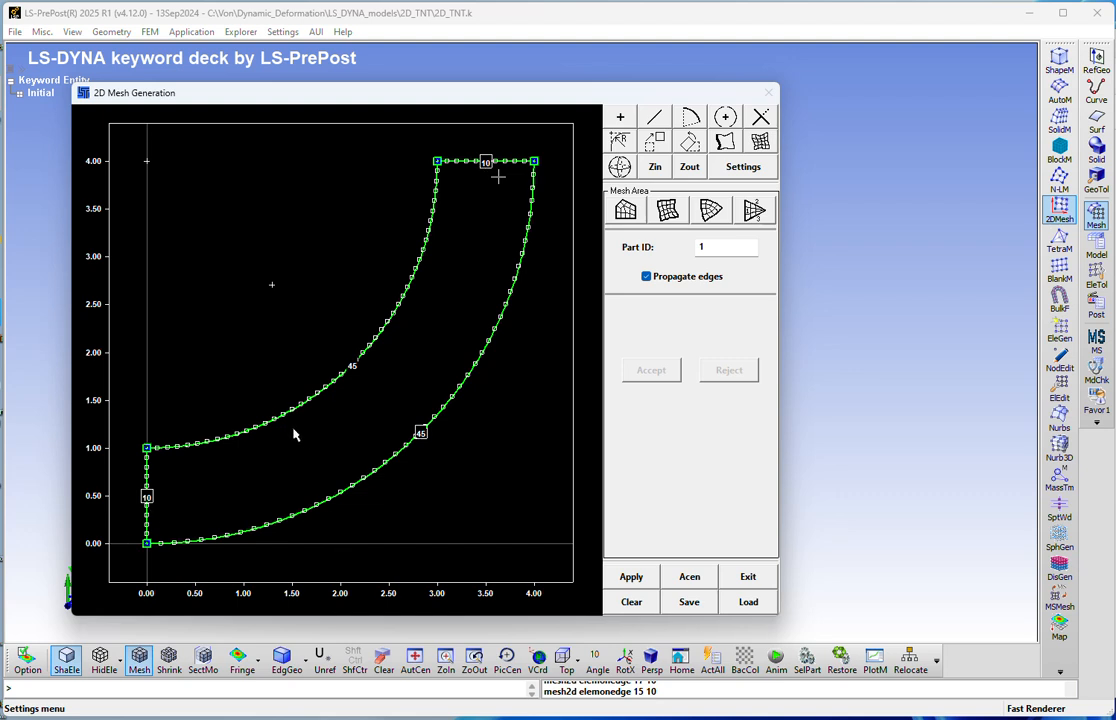
click(671, 203)
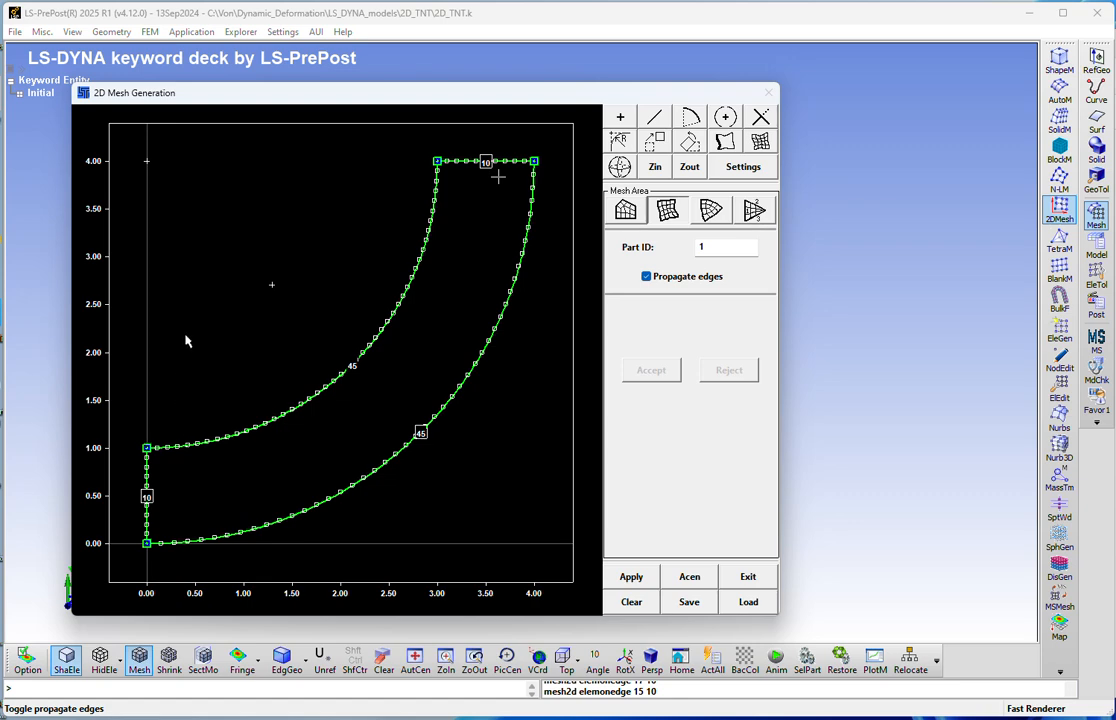
click(206, 446)
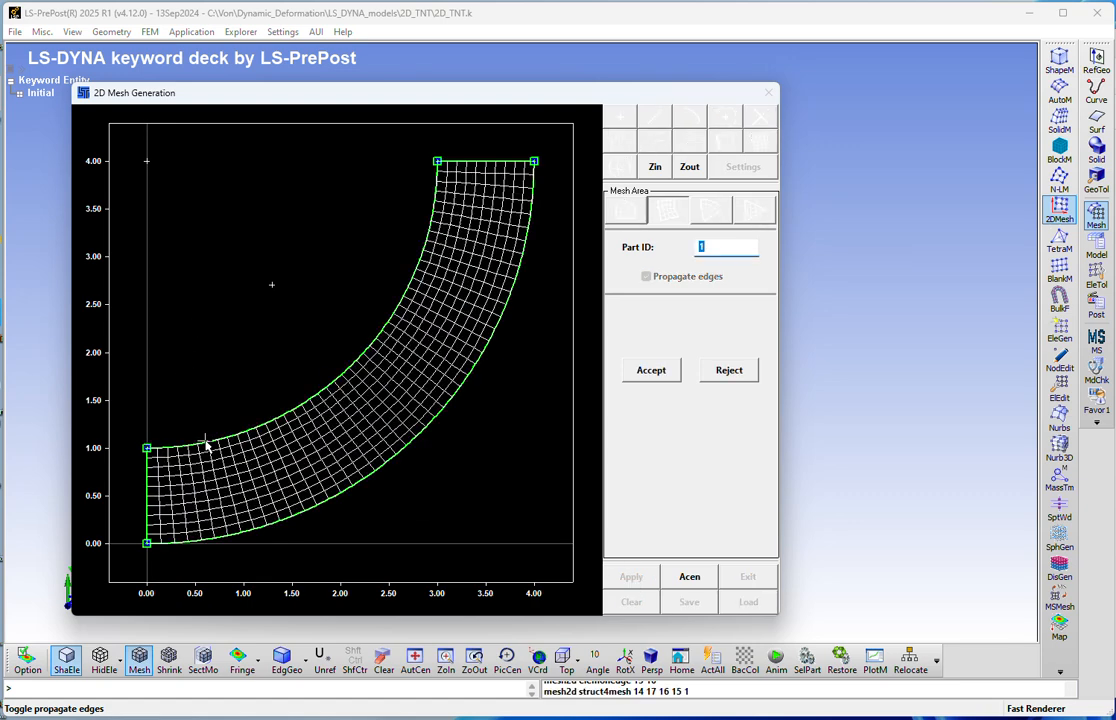
click(648, 372)
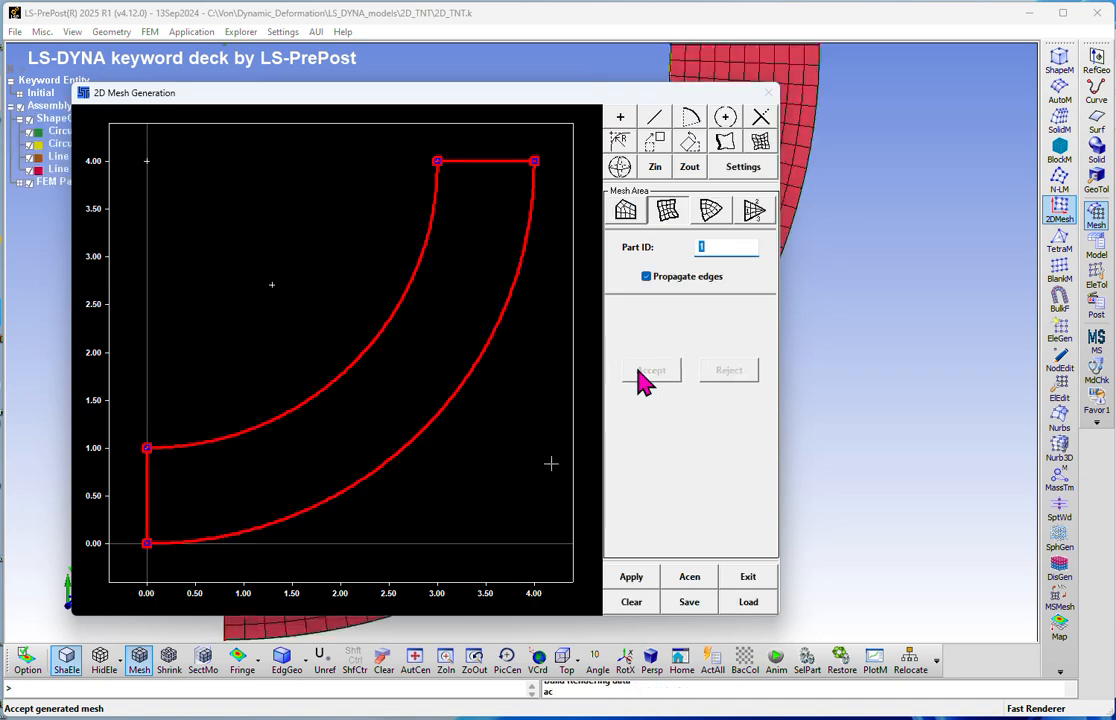
click(749, 577)
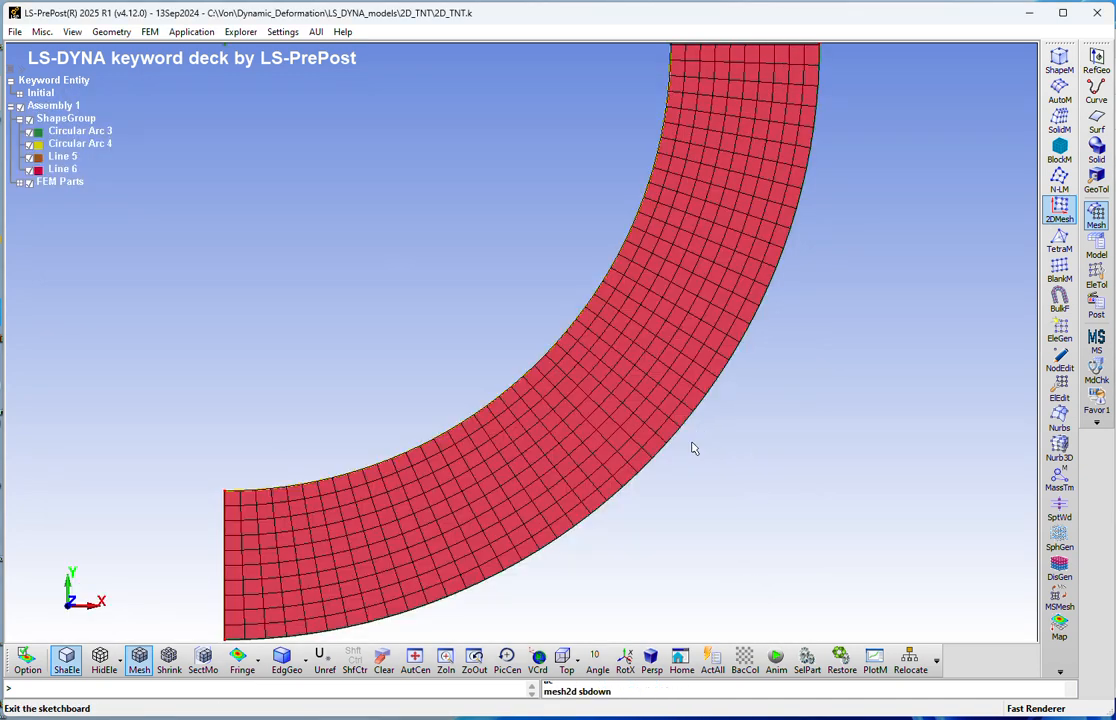
- Rename the new FEM part 1 to TNT
scroll(697, 437, down, 2)
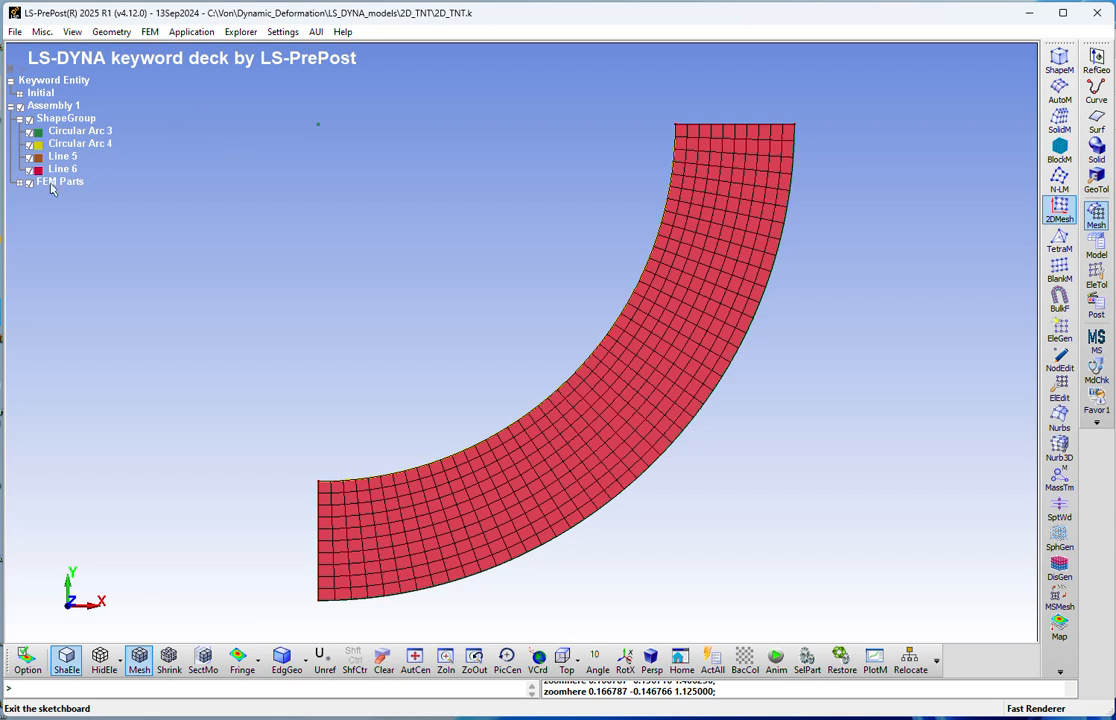
click(20, 184)
click(50, 196)
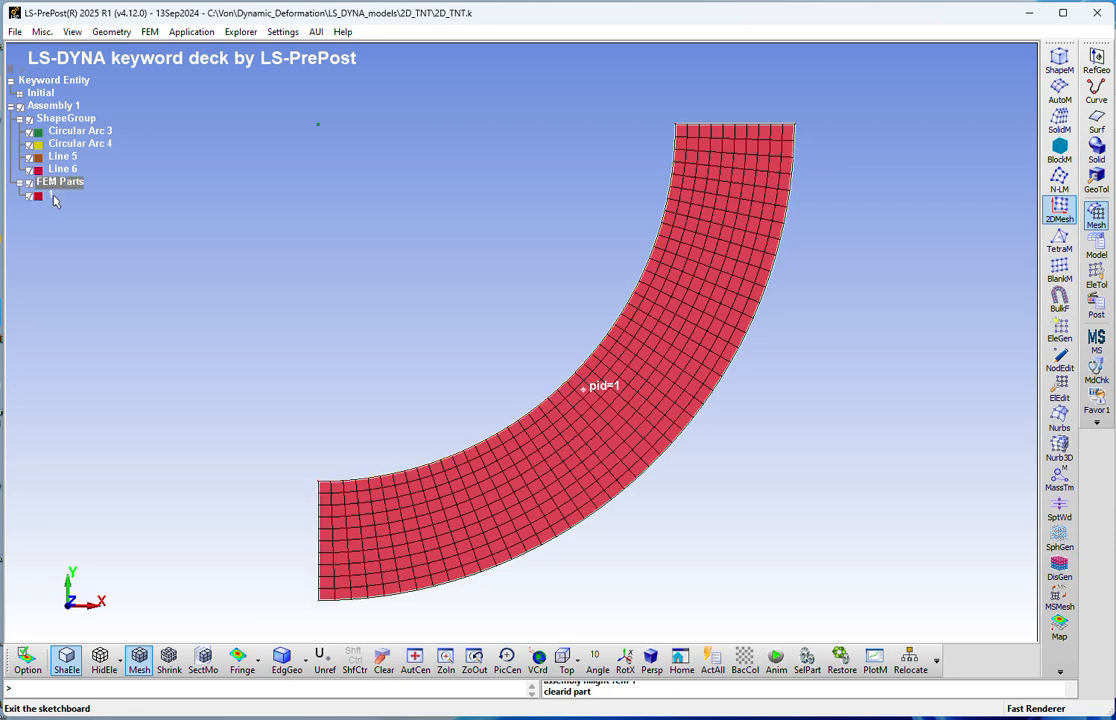
right_click(52, 198)
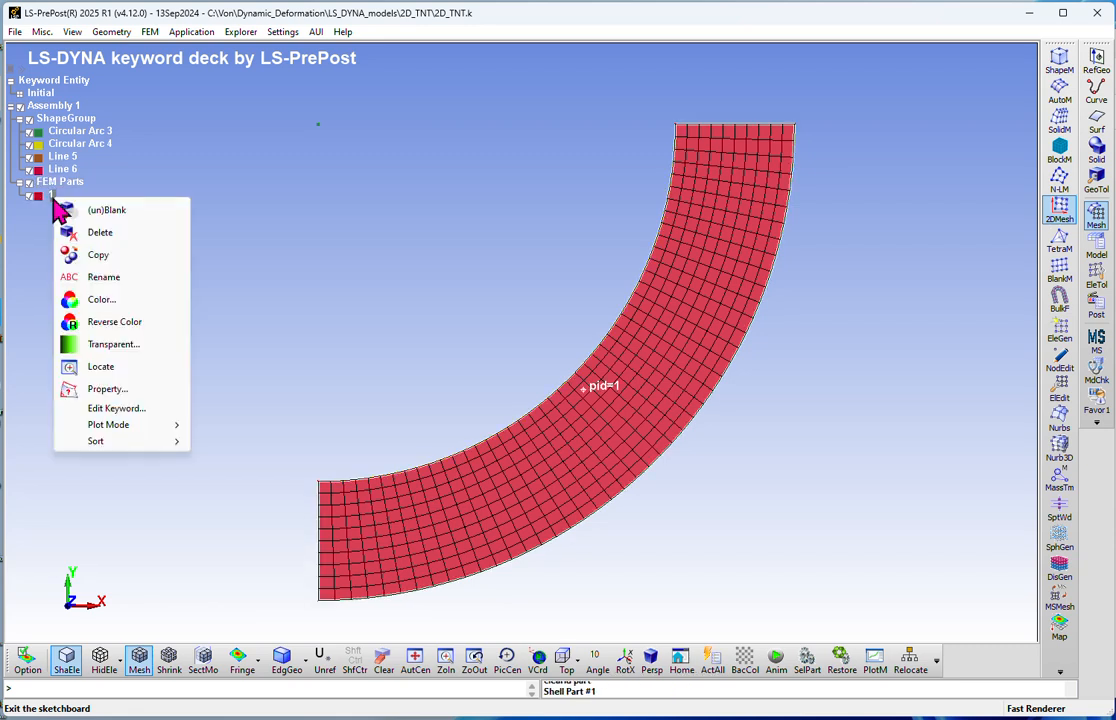
click(97, 277)
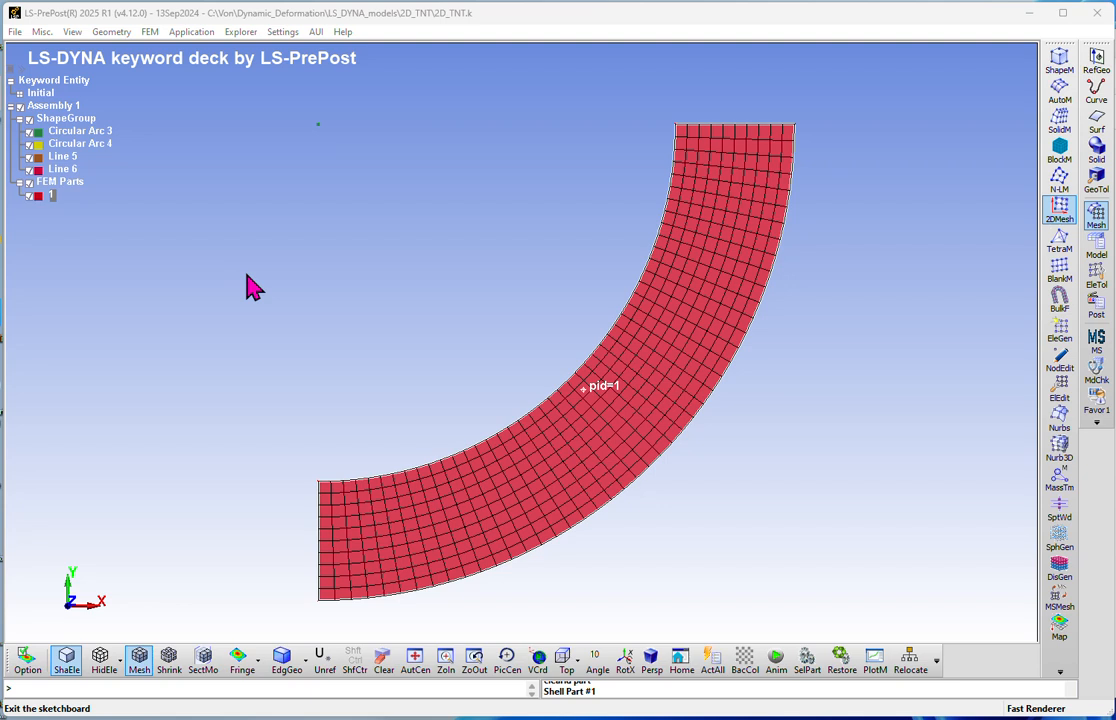
drag(1115, 272, 575, 319)
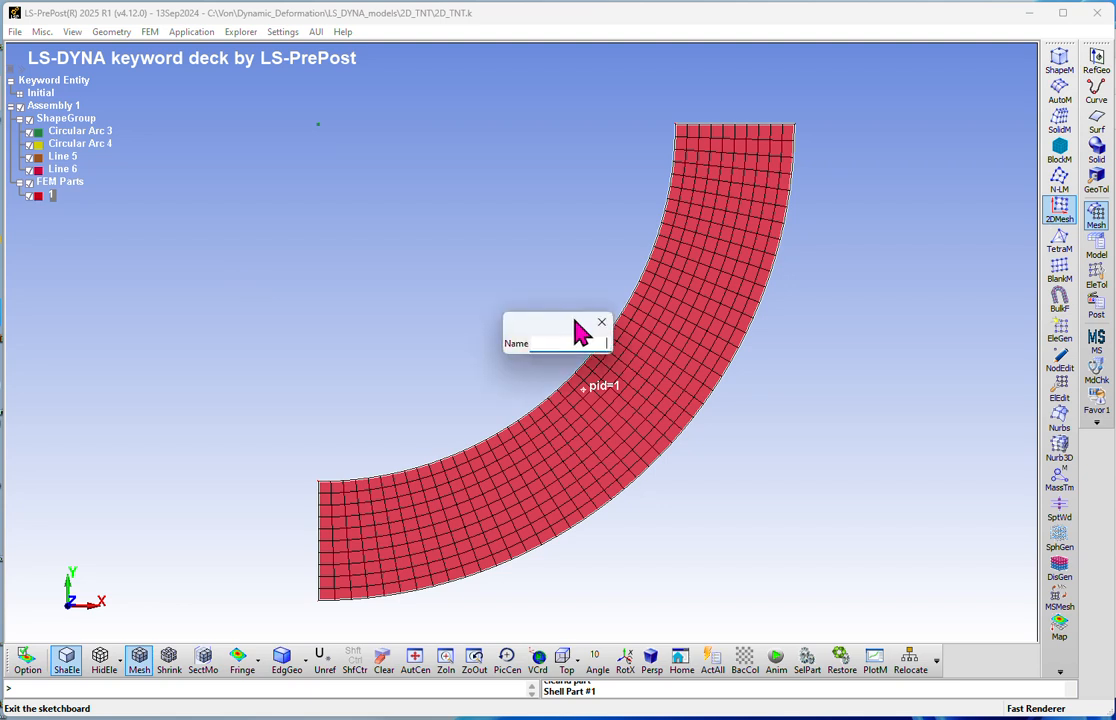
text(TNT)
key(Return)
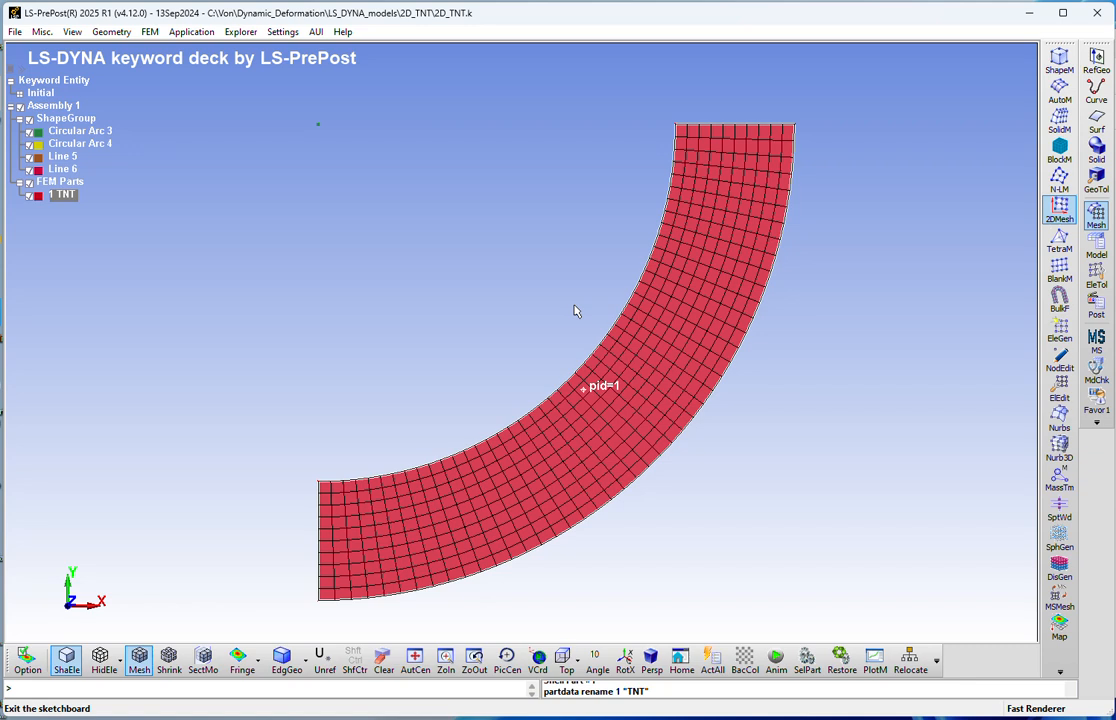
- Open the INITIAL_DETONATION keyword in the Keyword Manager for editing
click(1097, 243)
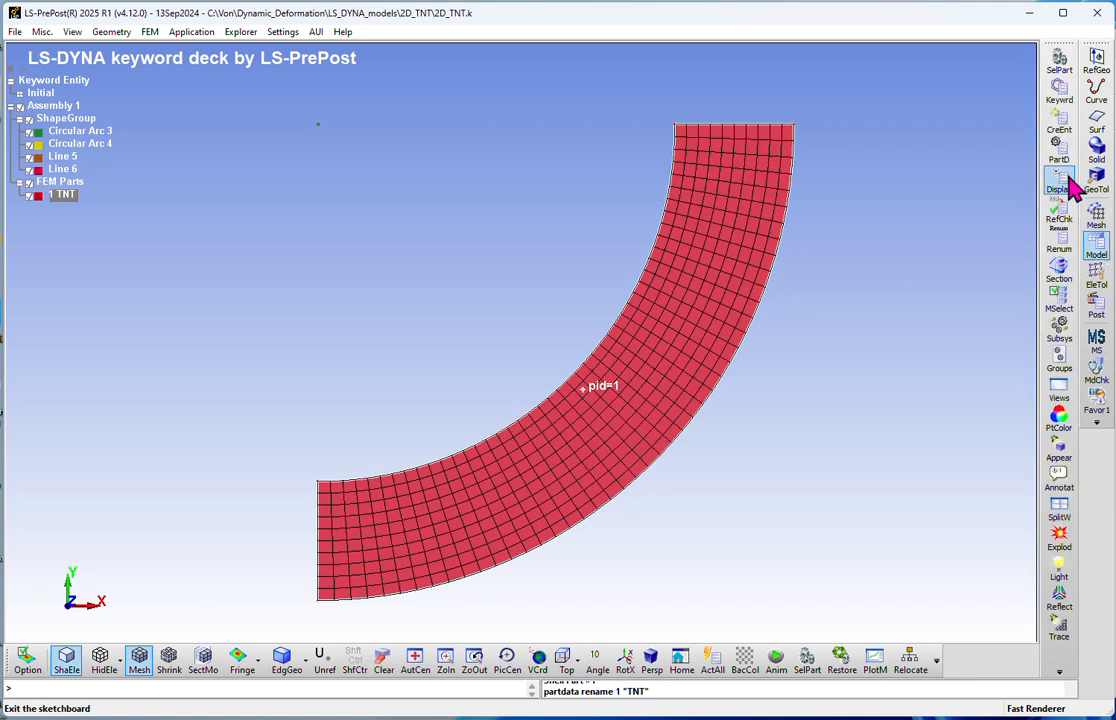
click(1066, 88)
drag(782, 158, 896, 112)
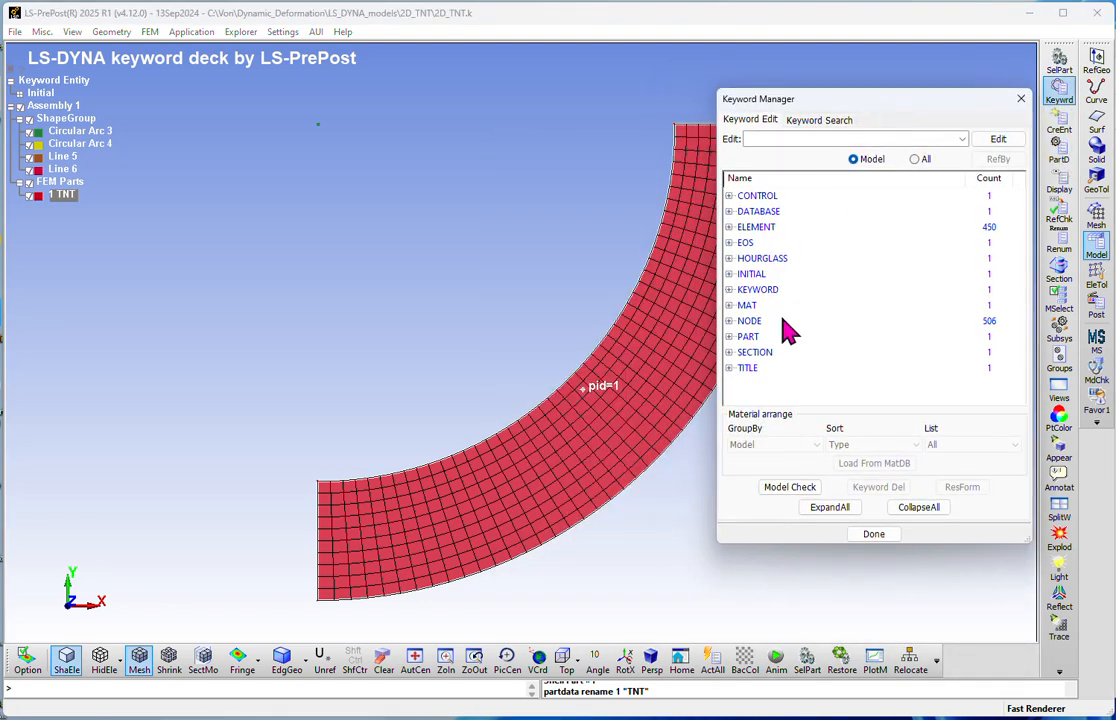
click(757, 339)
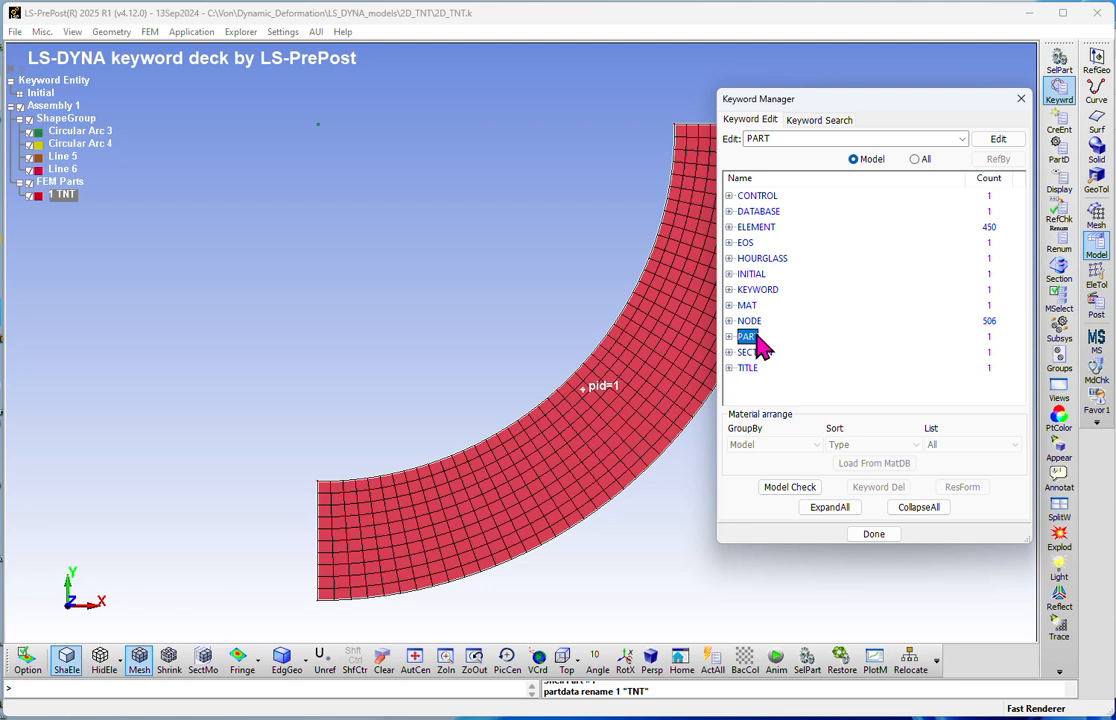
click(745, 276)
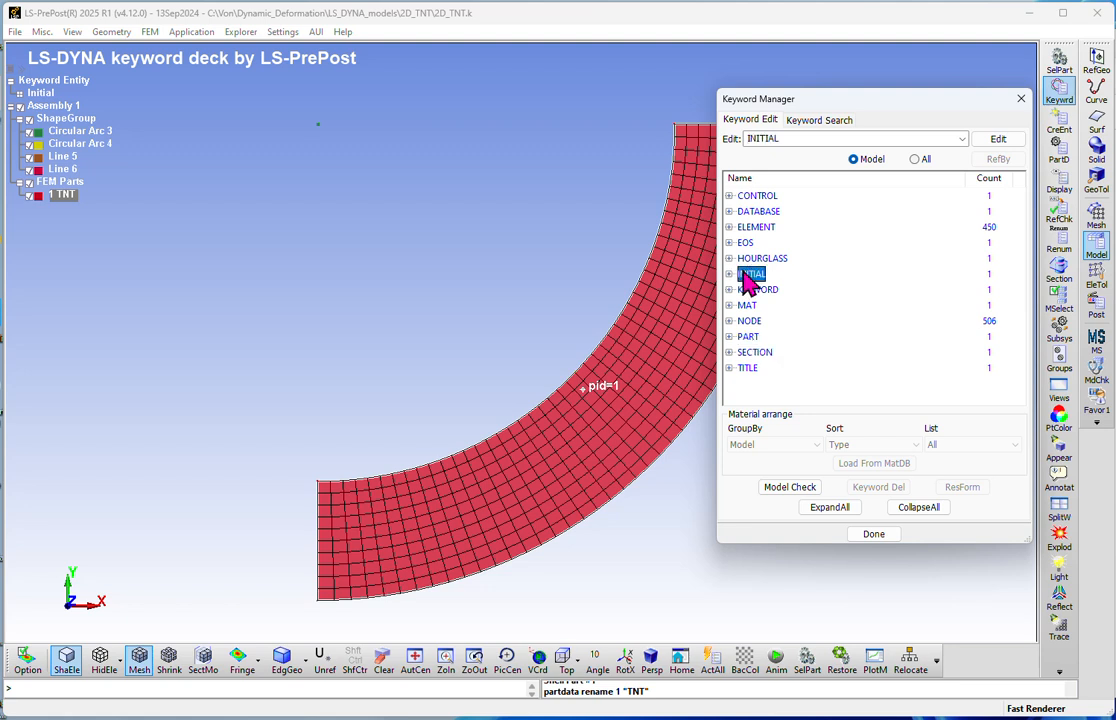
double_click(743, 276)
click(762, 289)
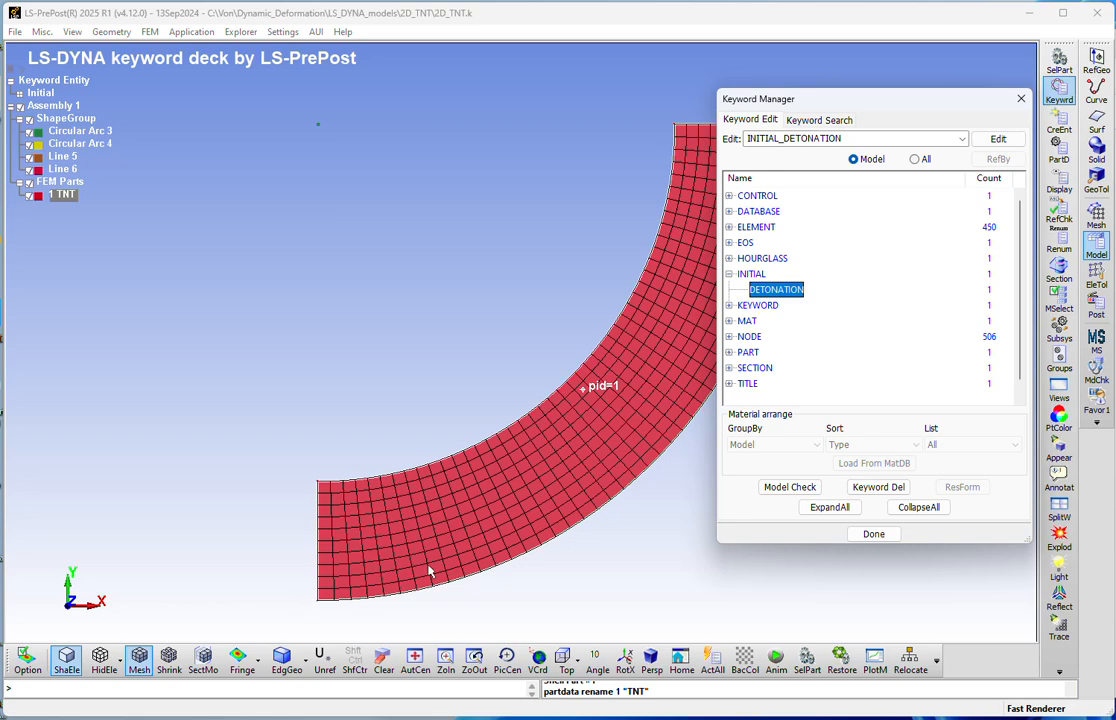
double_click(775, 290)
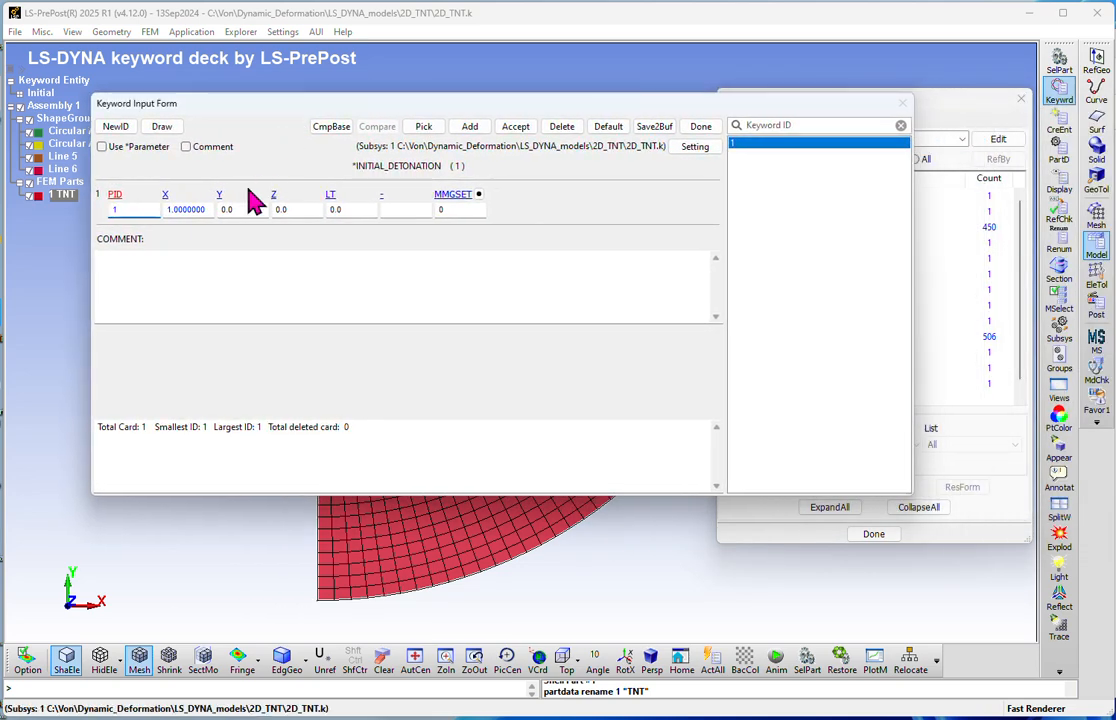
drag(263, 110, 438, 80)
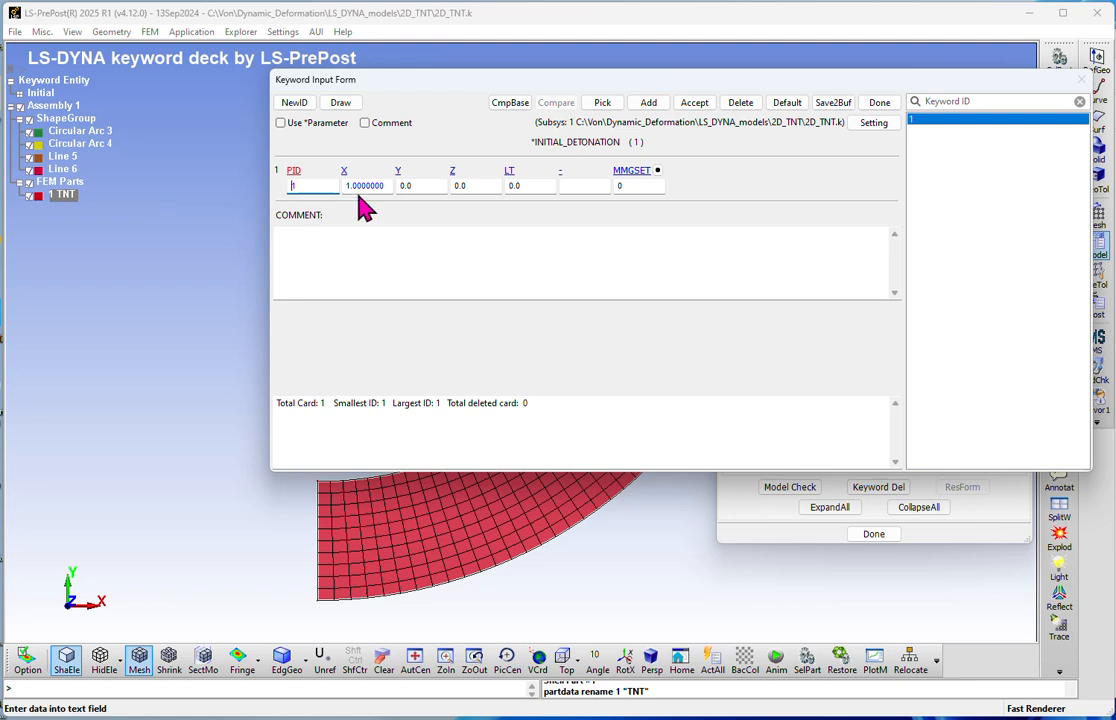
- Set the detonation point's X and Y coordinates to 0.0001 and accept the keyword
click(421, 187)
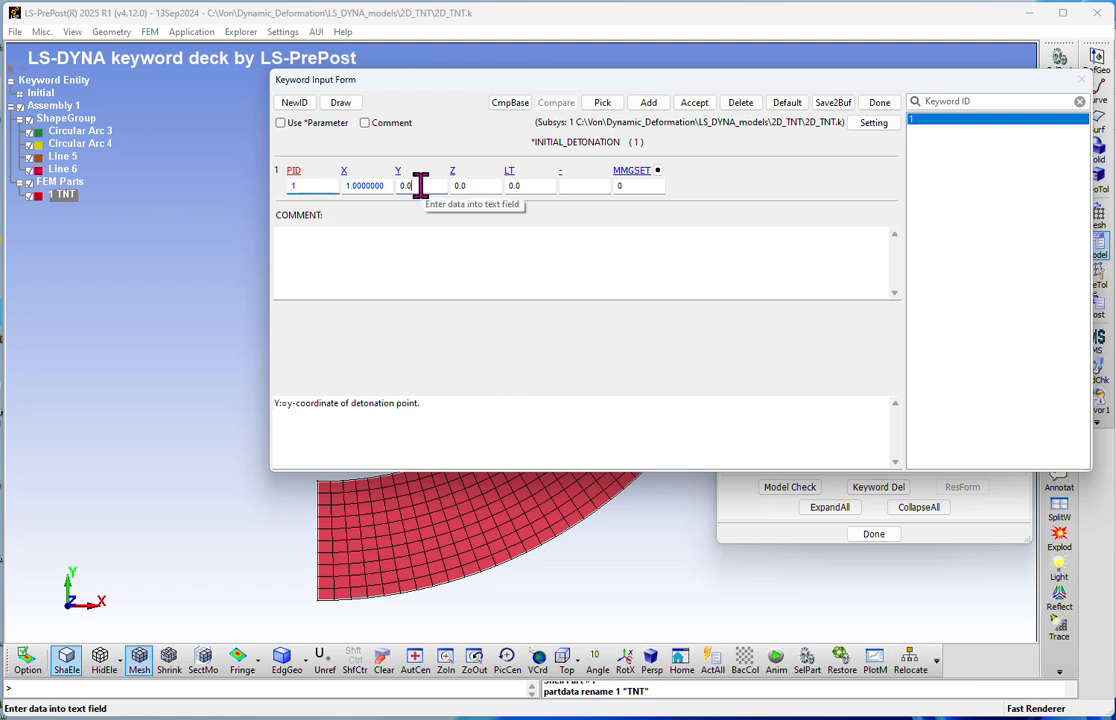
click(385, 185)
double_click(385, 185)
text(0)
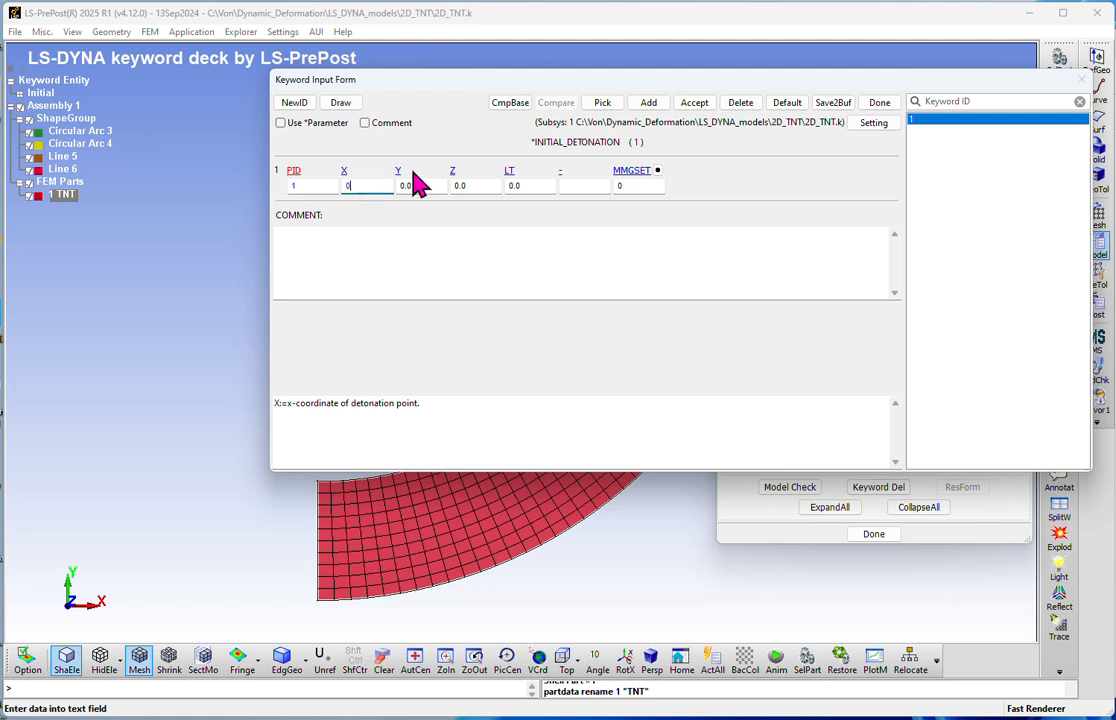
click(463, 186)
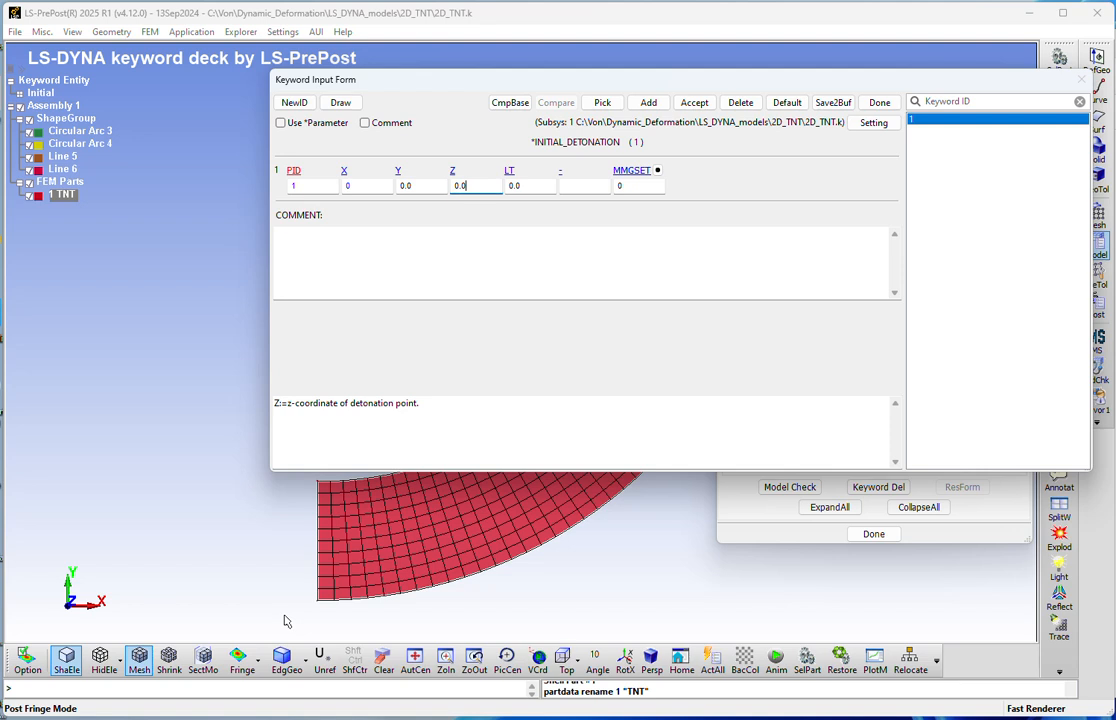
click(361, 183)
text(001)
click(424, 185)
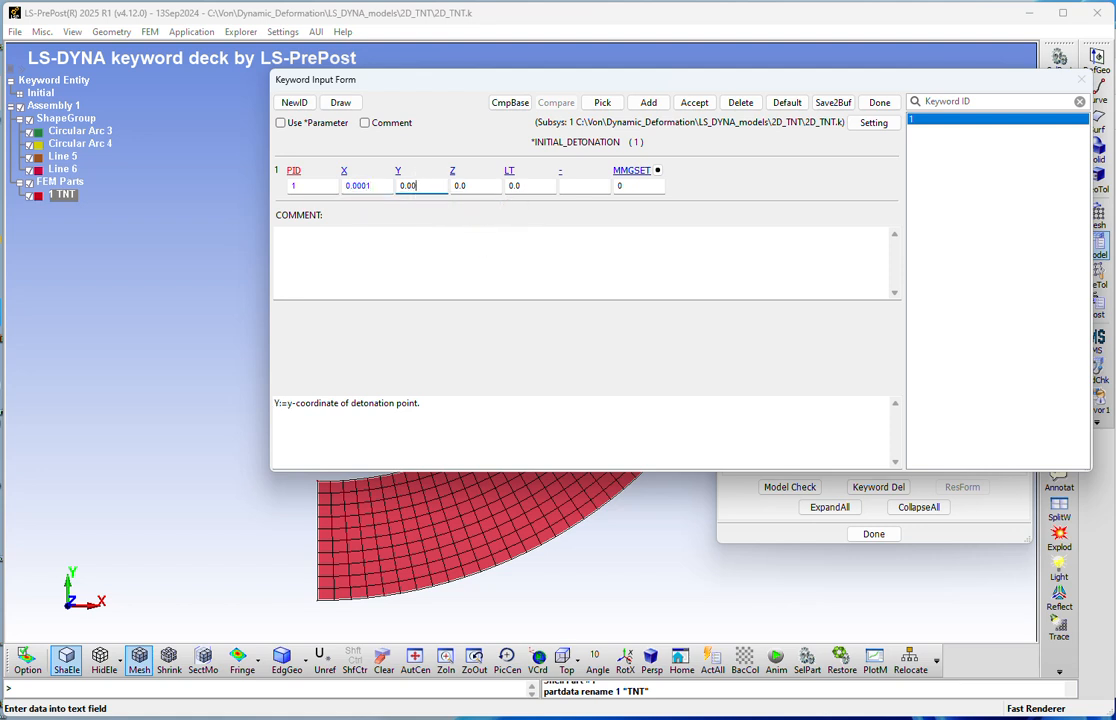
text(001)
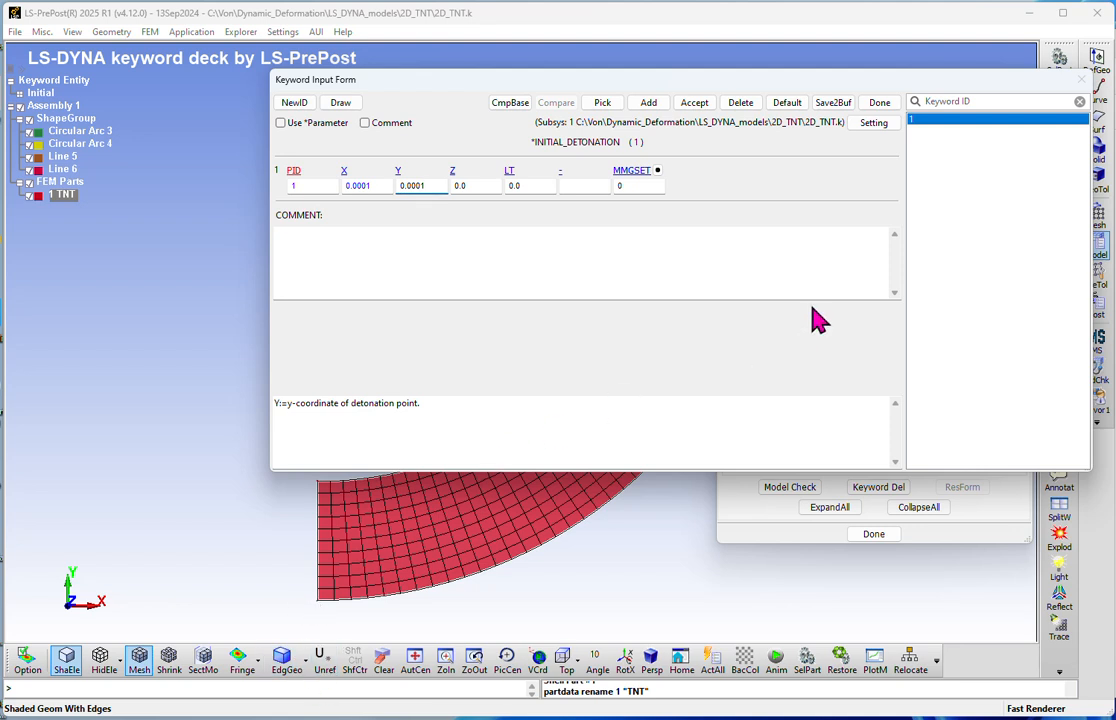
click(695, 104)
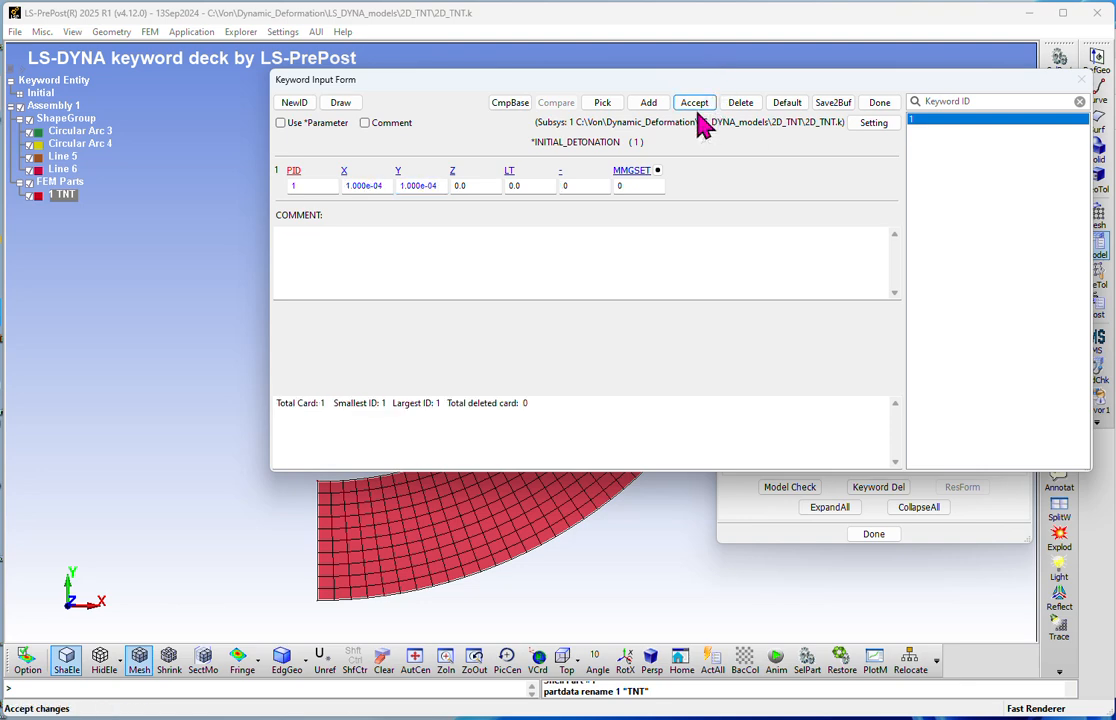
click(880, 103)
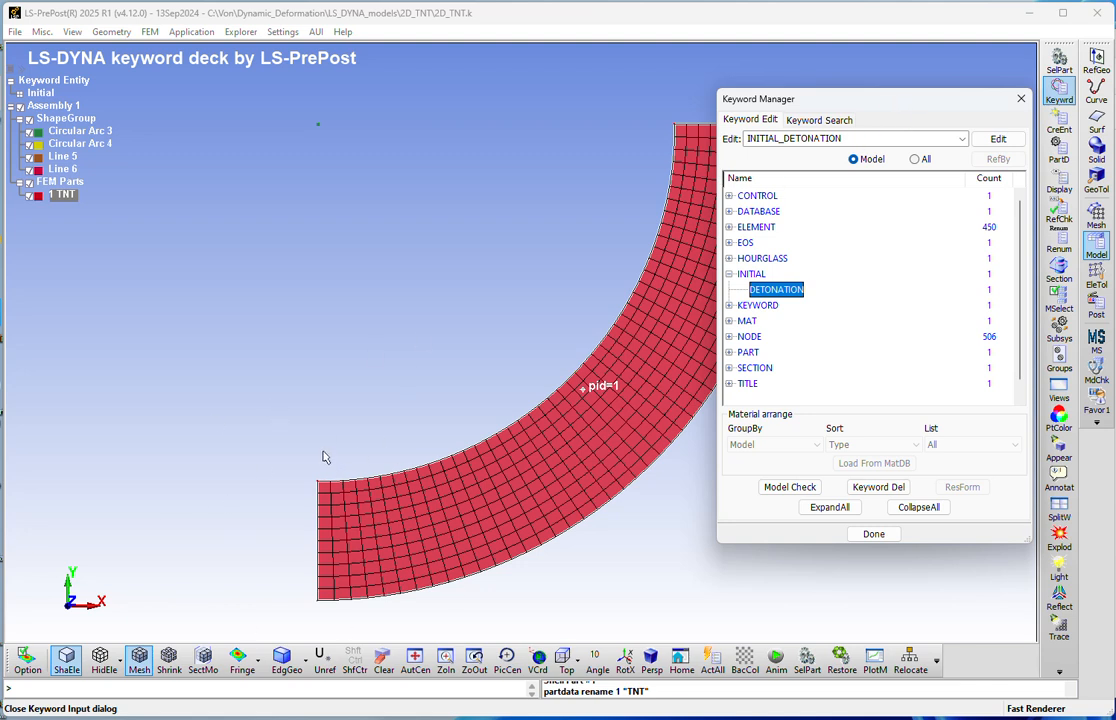
- Open the TNT part keyword and link its section ID to section 1
click(730, 352)
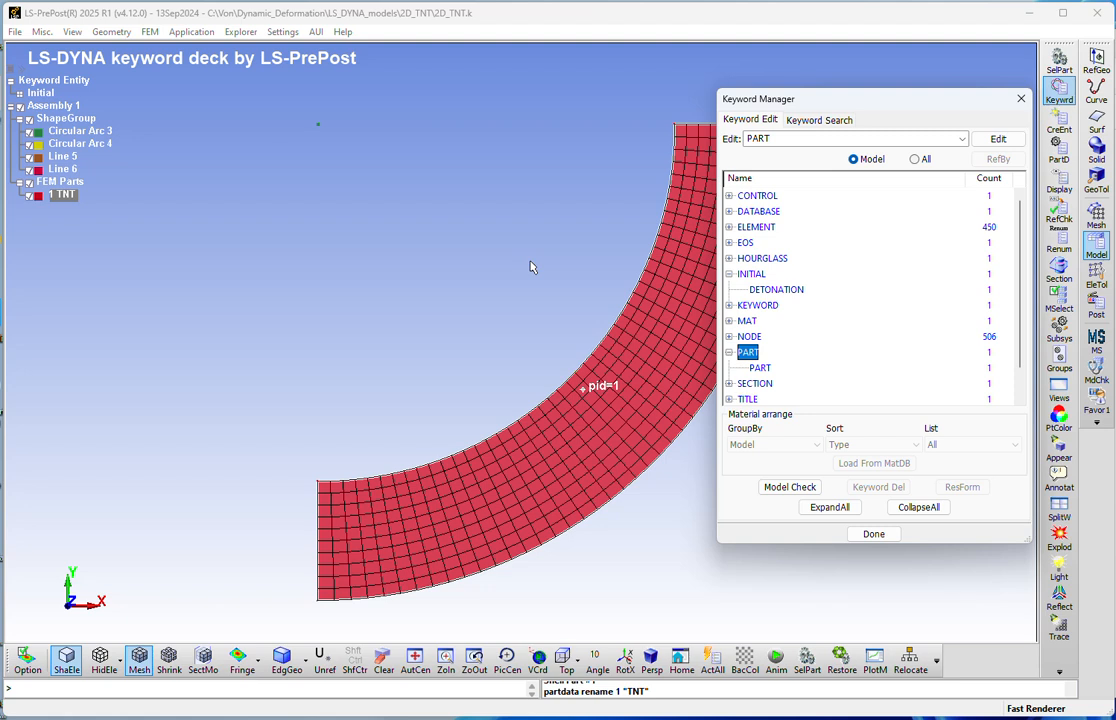
double_click(760, 368)
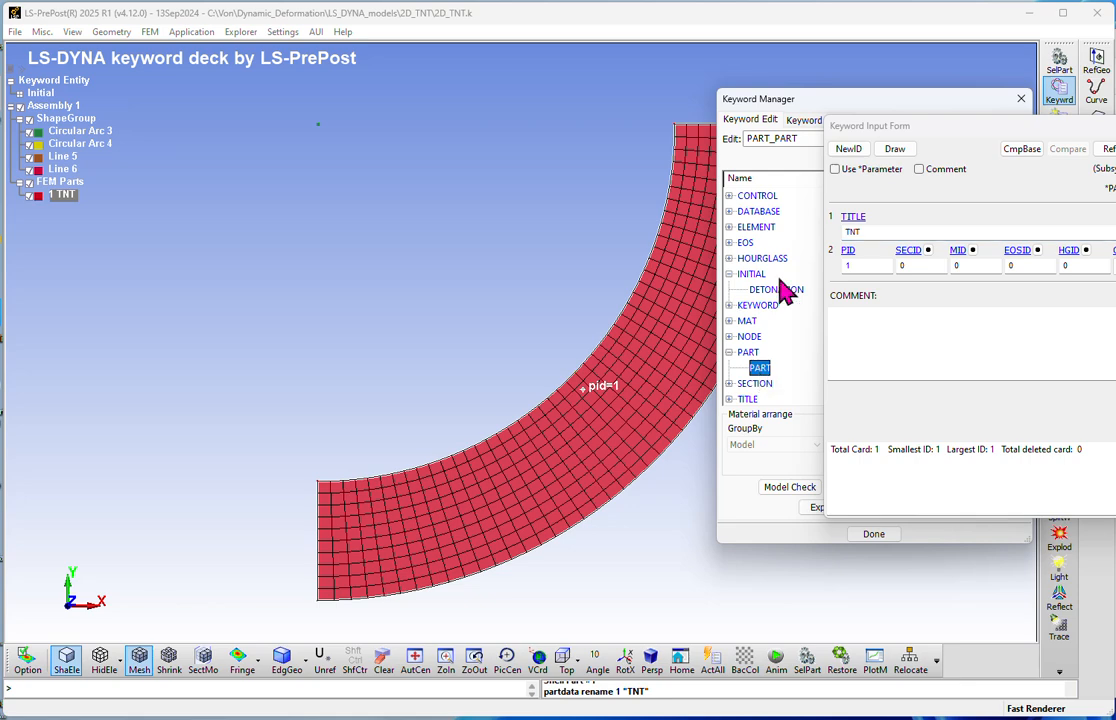
drag(961, 137, 187, 112)
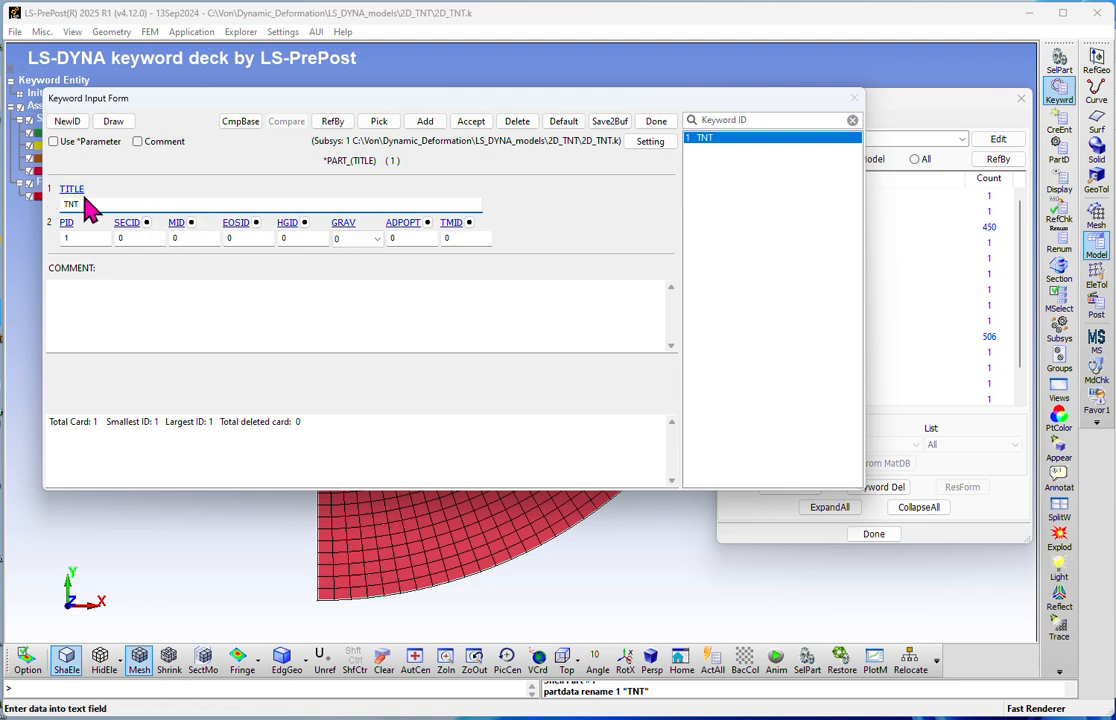
click(146, 226)
drag(922, 437, 420, 320)
double_click(410, 351)
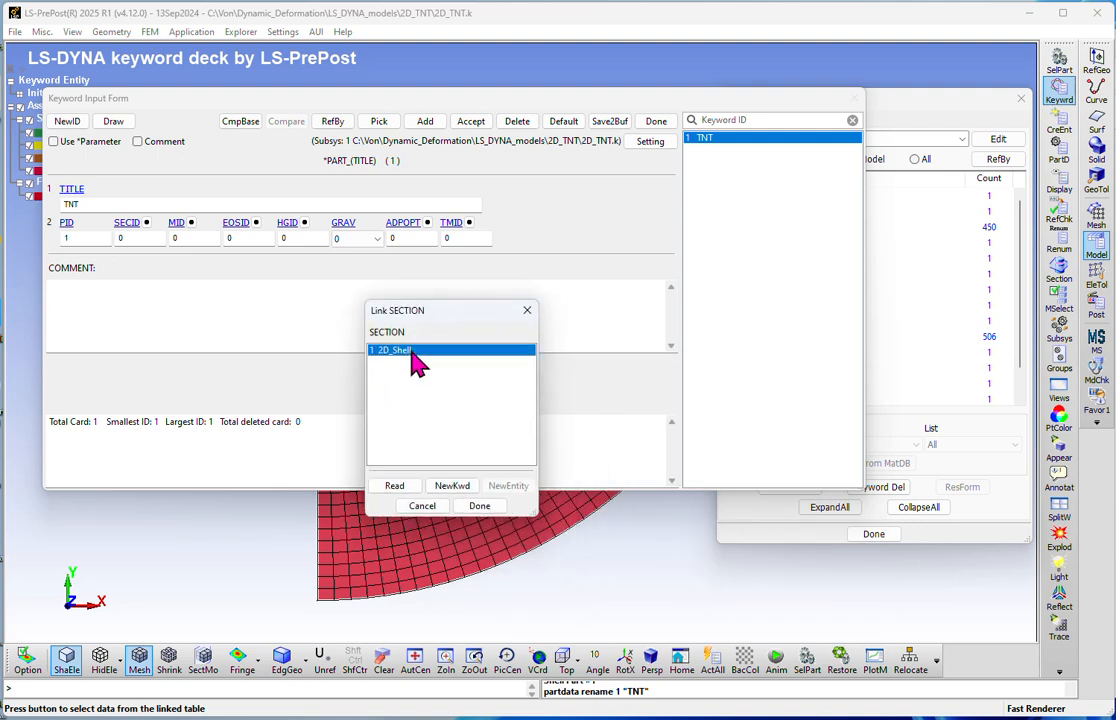
- Link material 1 and the TNT_JWL equation of state to the TNT part and accept the changes
click(193, 226)
drag(892, 436, 249, 198)
double_click(292, 224)
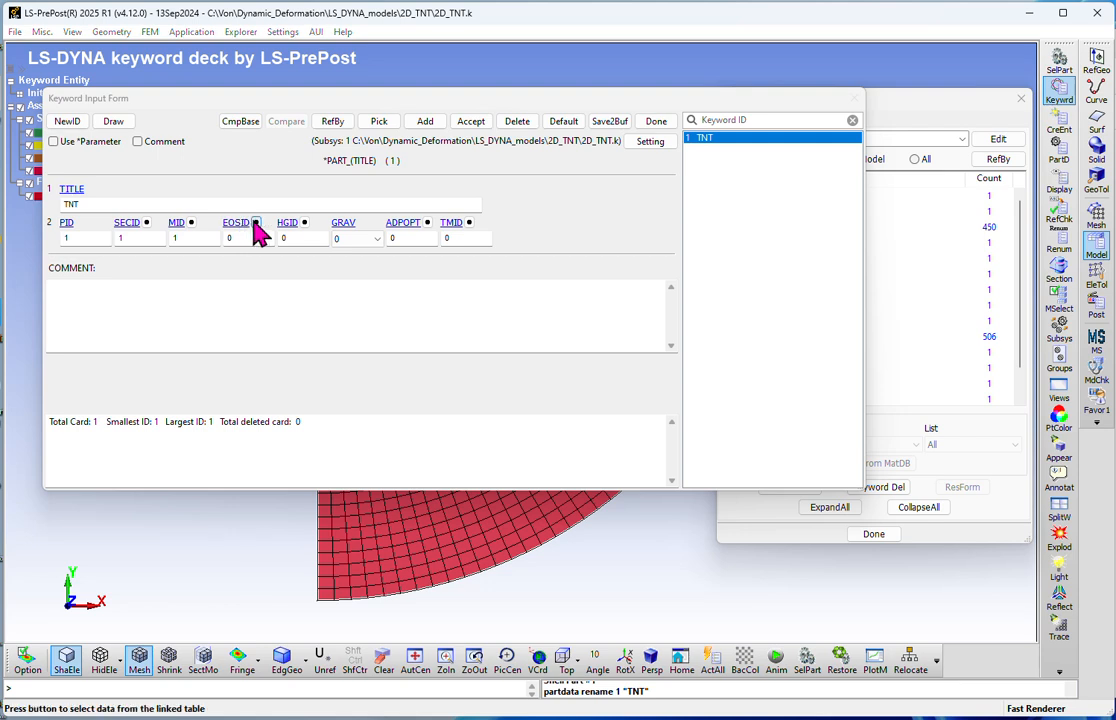
click(236, 222)
drag(885, 432, 162, 101)
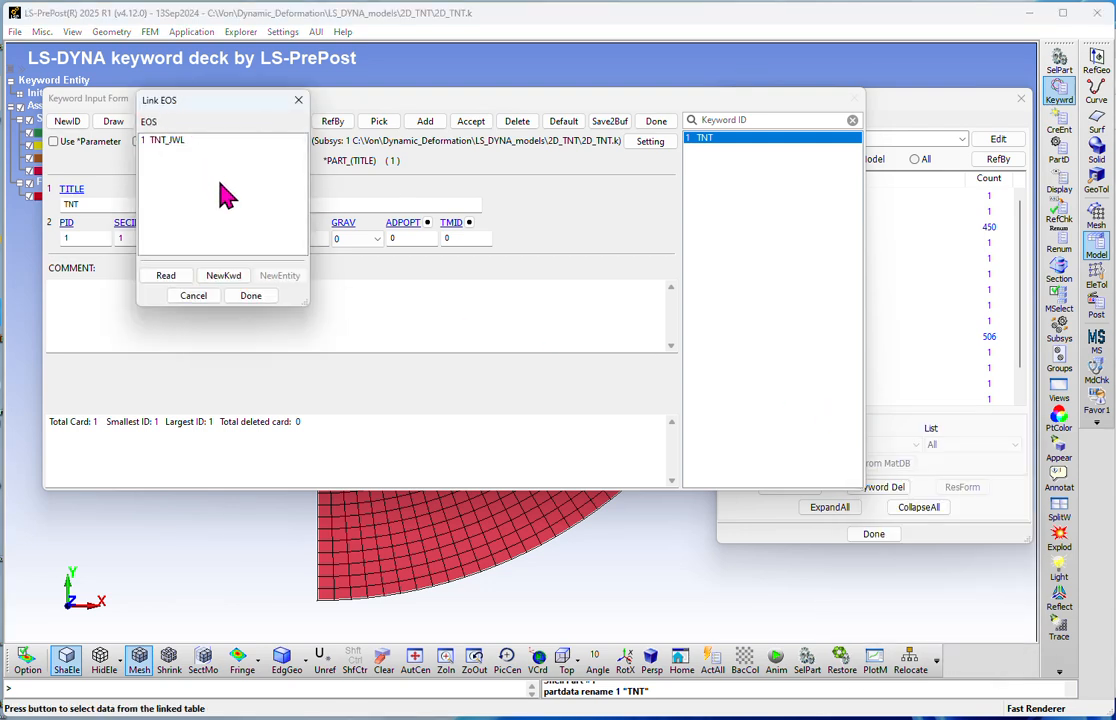
double_click(174, 144)
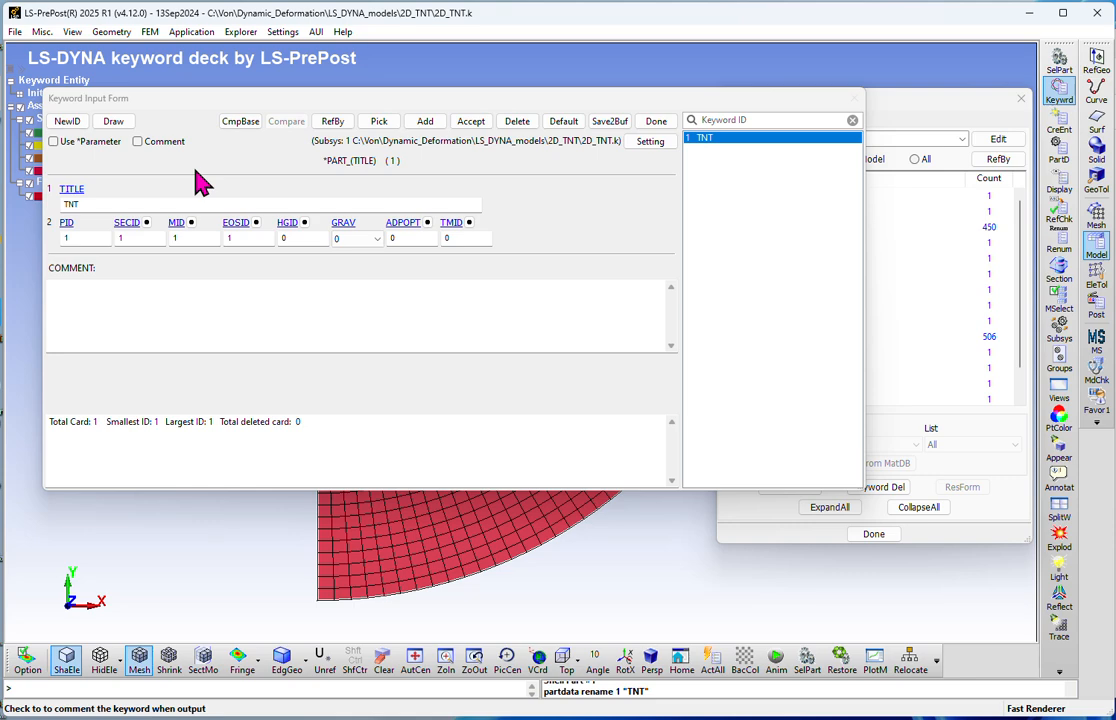
click(470, 121)
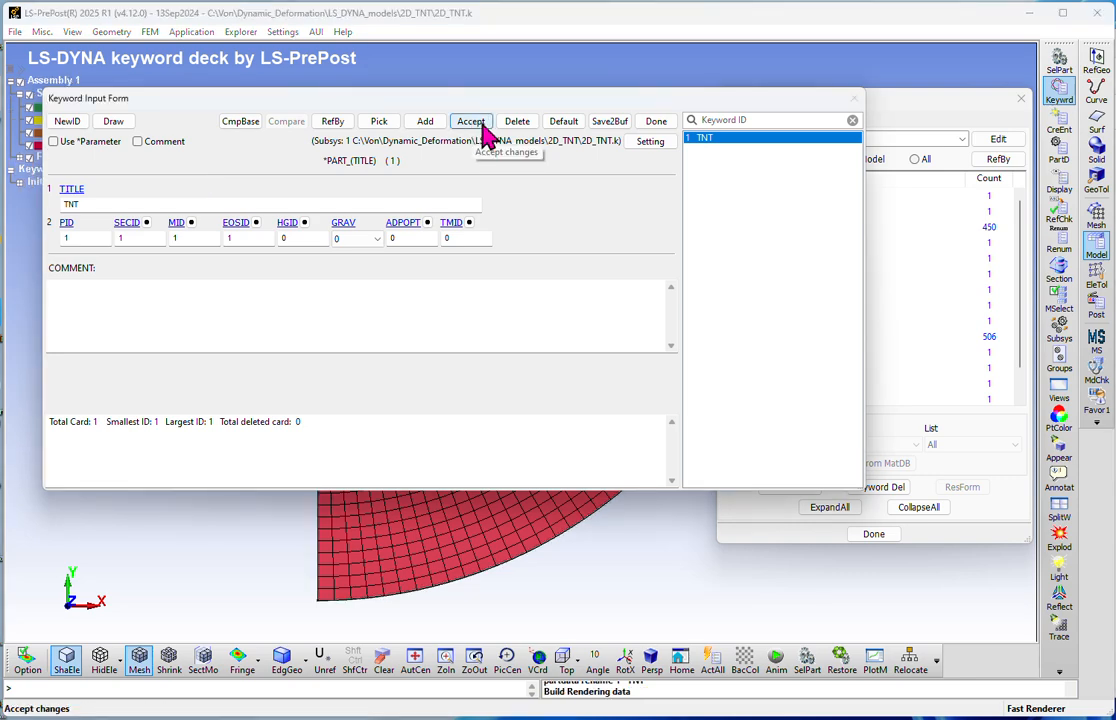
click(662, 123)
- Set the 2D_Shell section's element formulation to 15, accept it, and close the Keyword Manager
drag(866, 102, 506, 98)
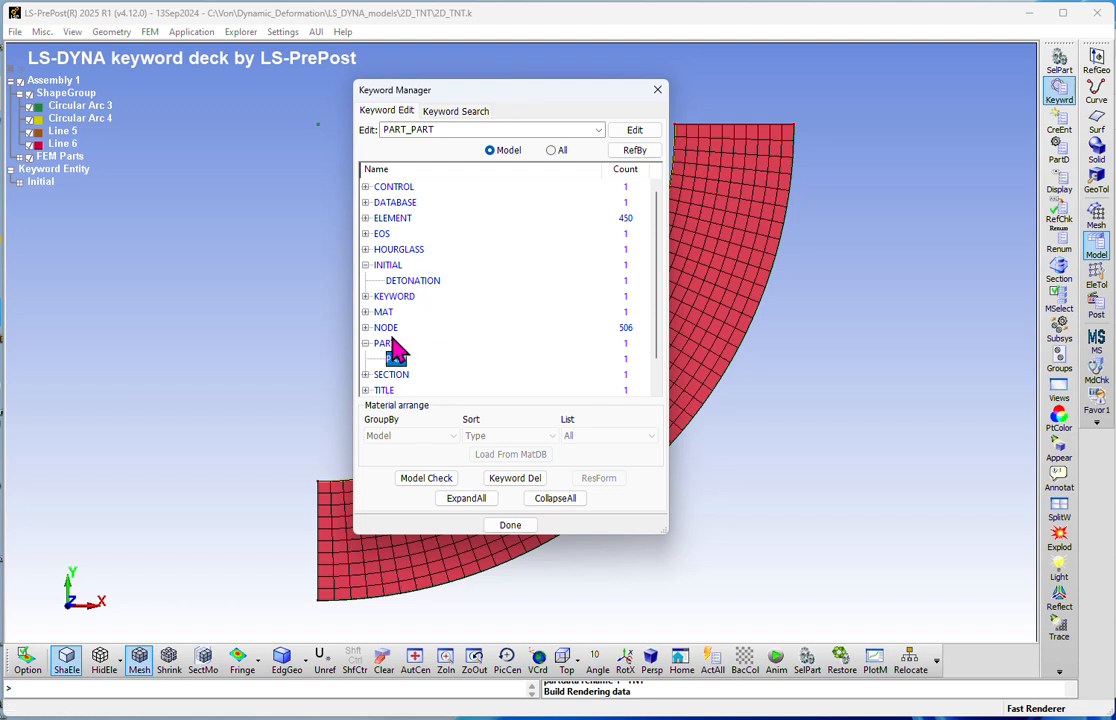
click(368, 375)
scroll(503, 292, down, 1)
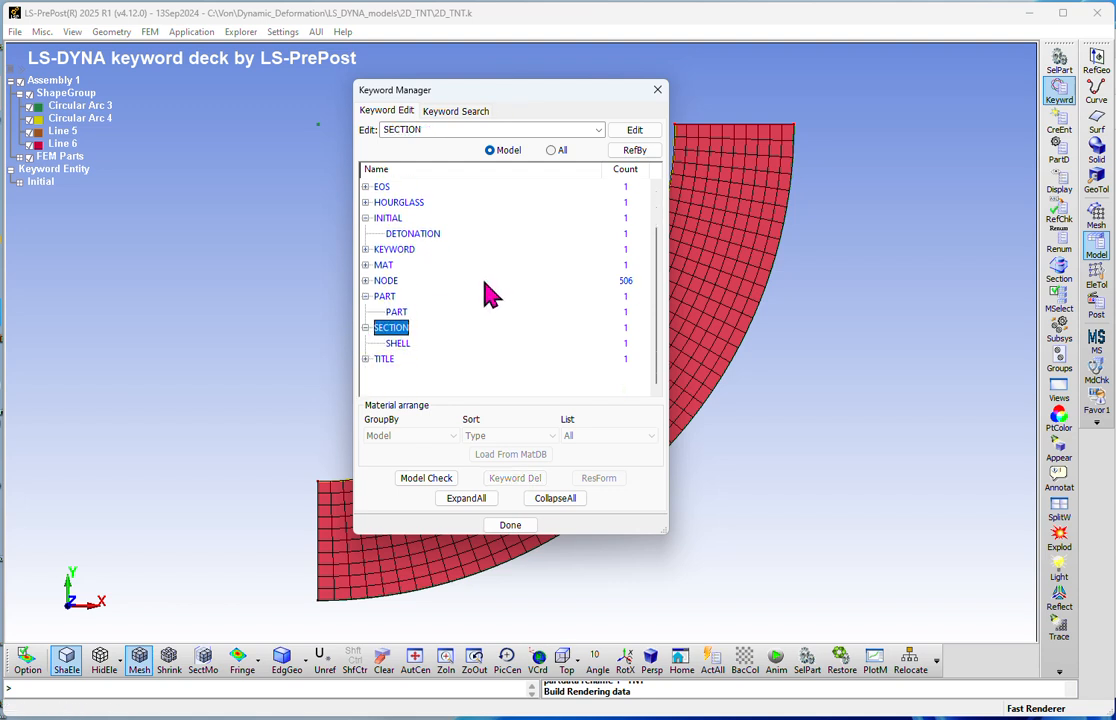
double_click(396, 344)
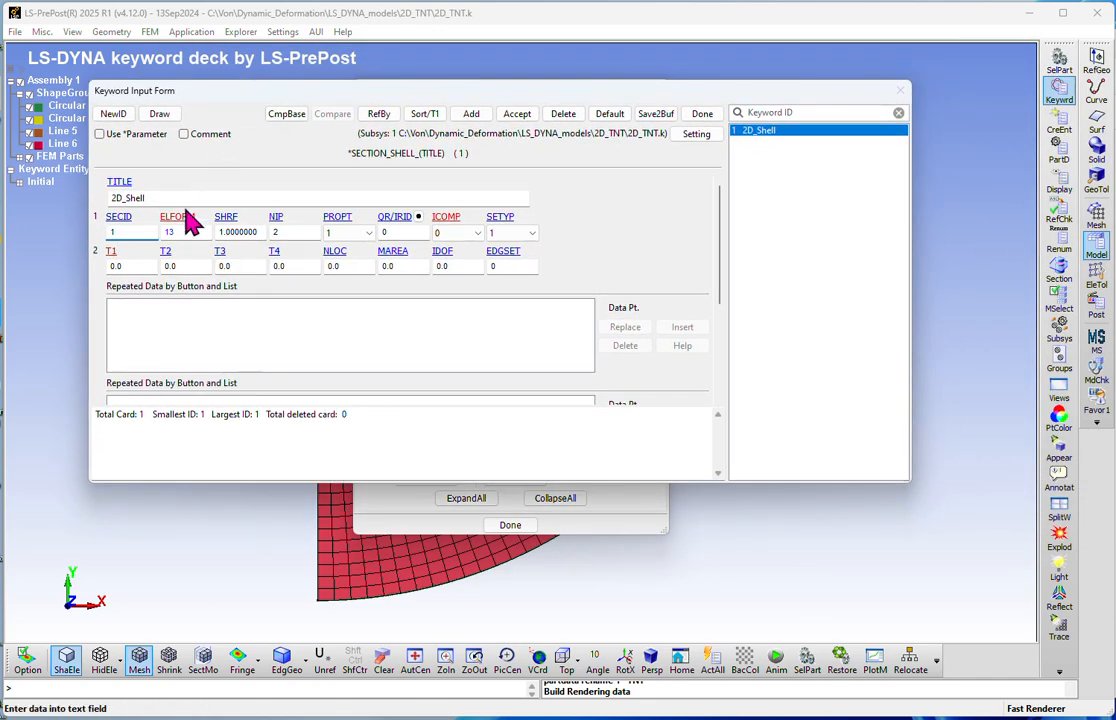
click(182, 233)
scroll(137, 452, down, 2)
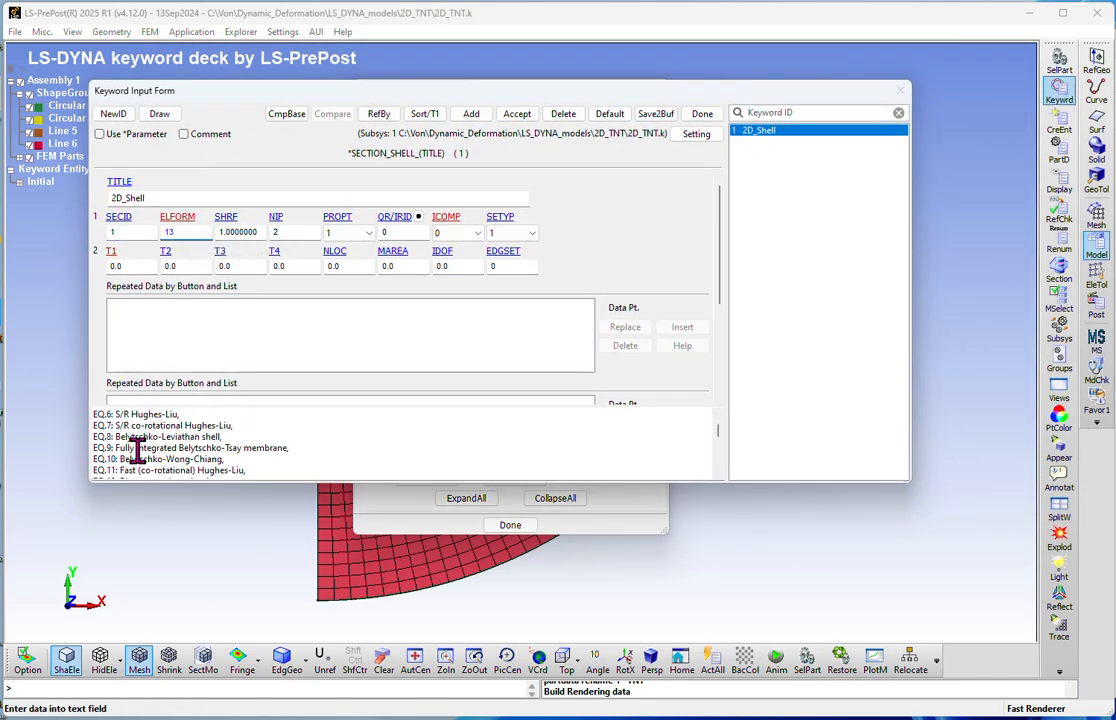
scroll(137, 452, down, 2)
drag(120, 425, 219, 419)
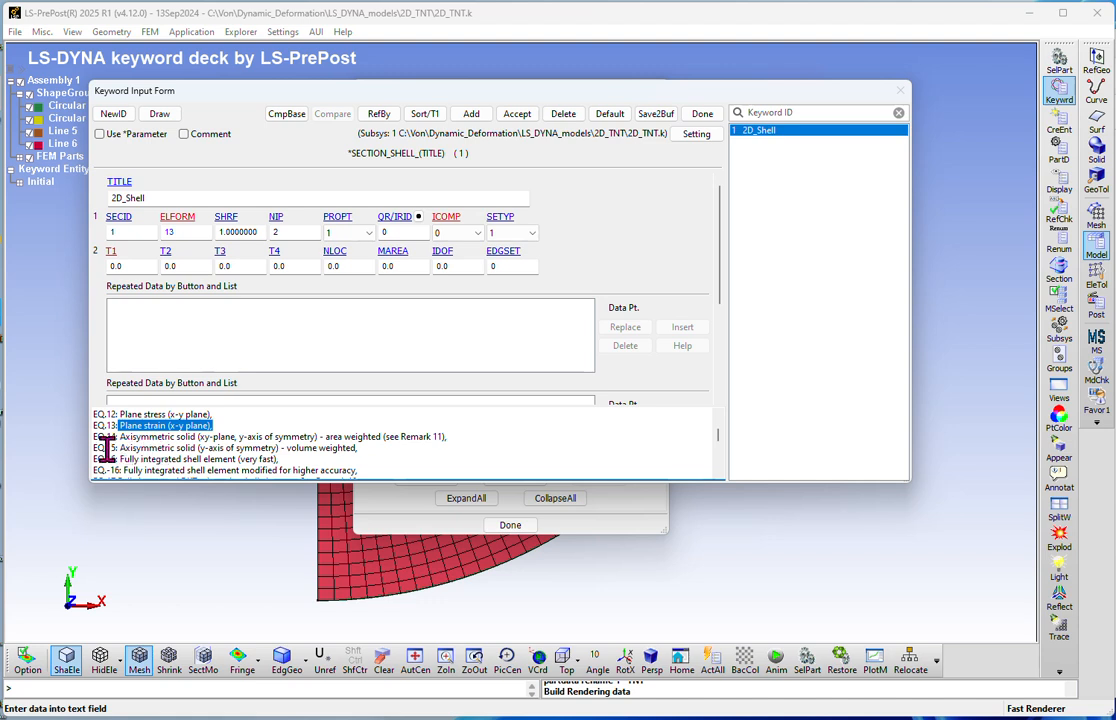
drag(92, 447, 322, 447)
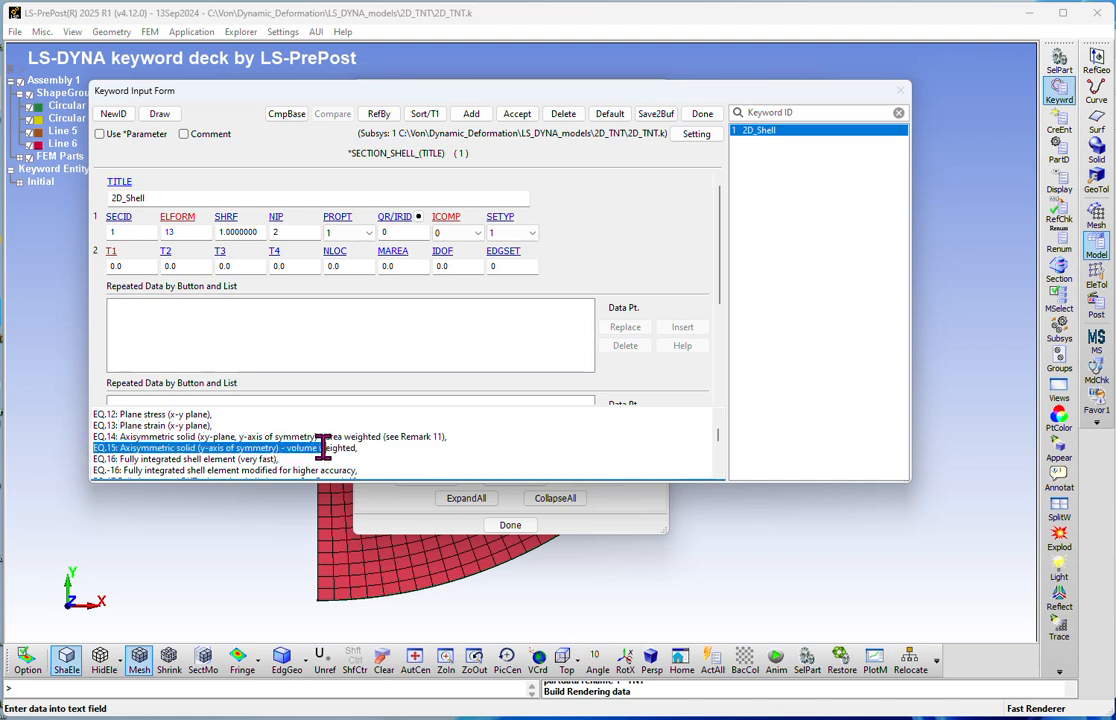
click(185, 234)
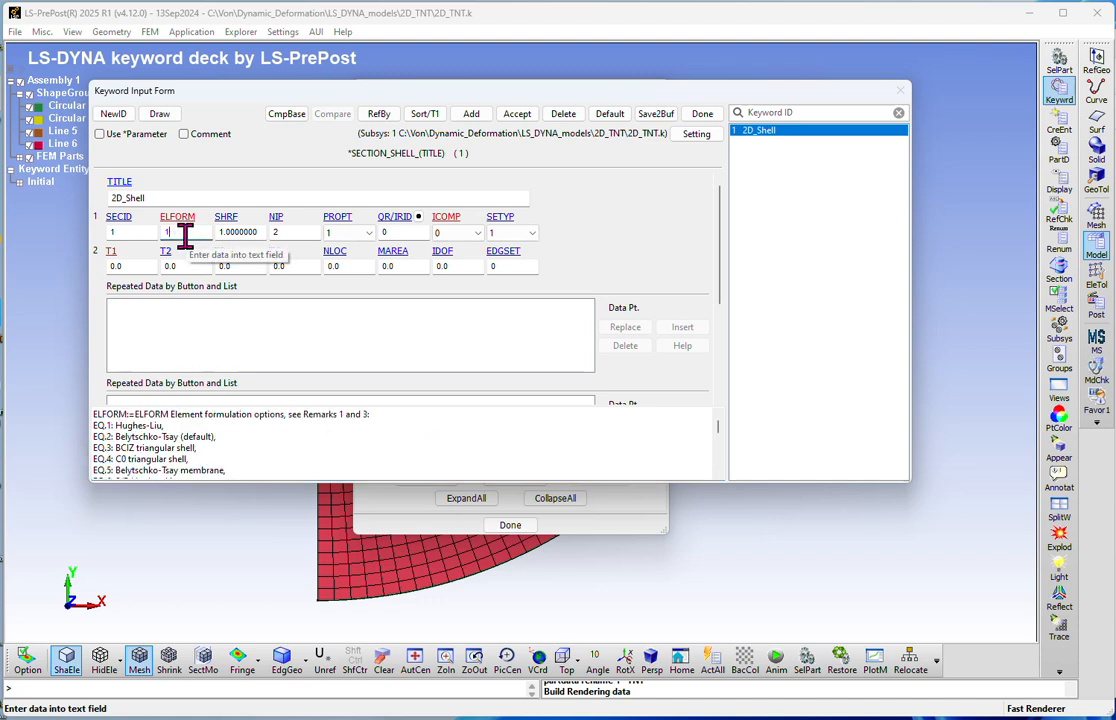
text(5)
click(517, 113)
click(712, 115)
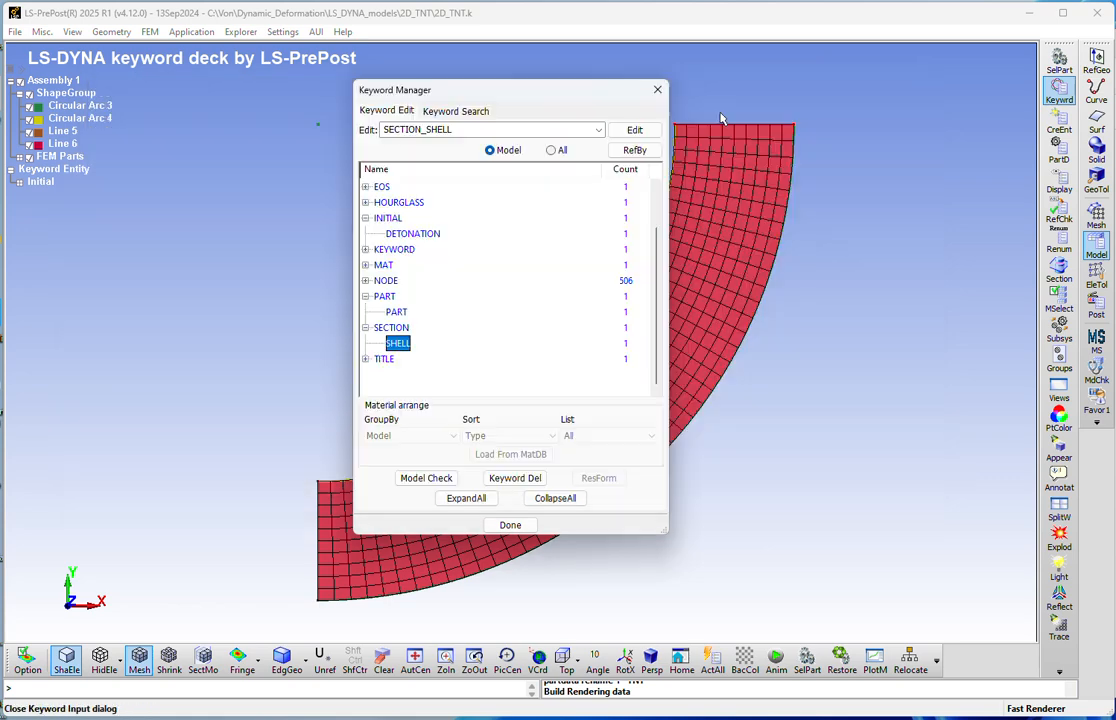
click(657, 90)
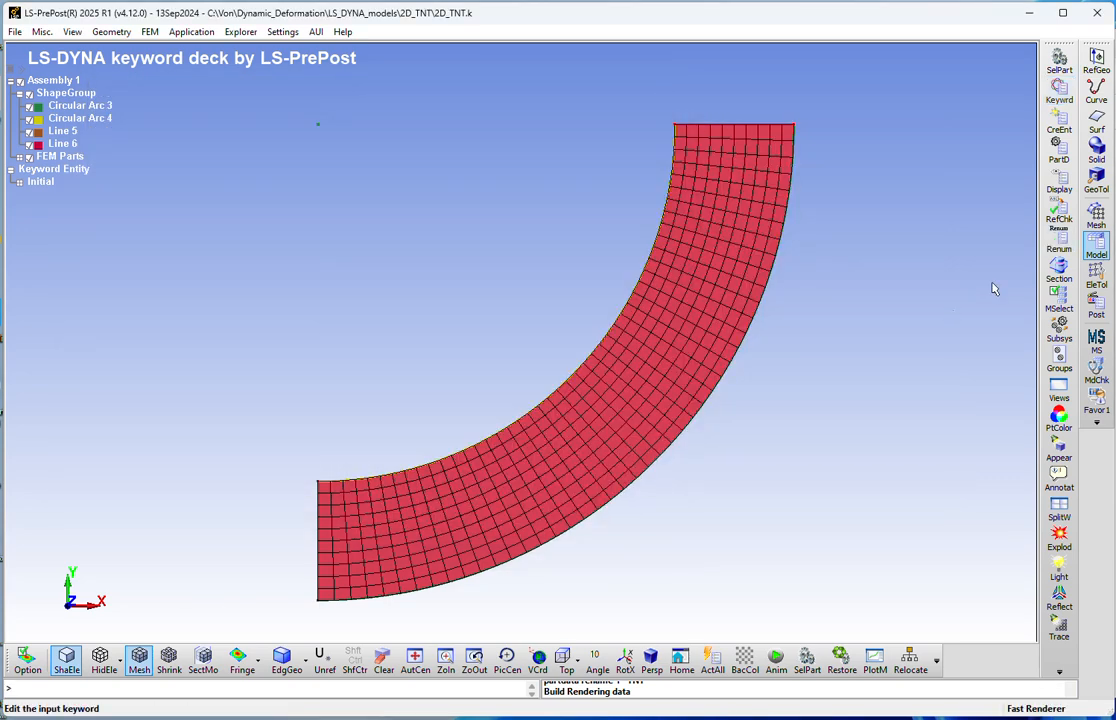
- Run LS-DYNA on the 2D_TNT.k deck, deleting the existing result files
click(1095, 243)
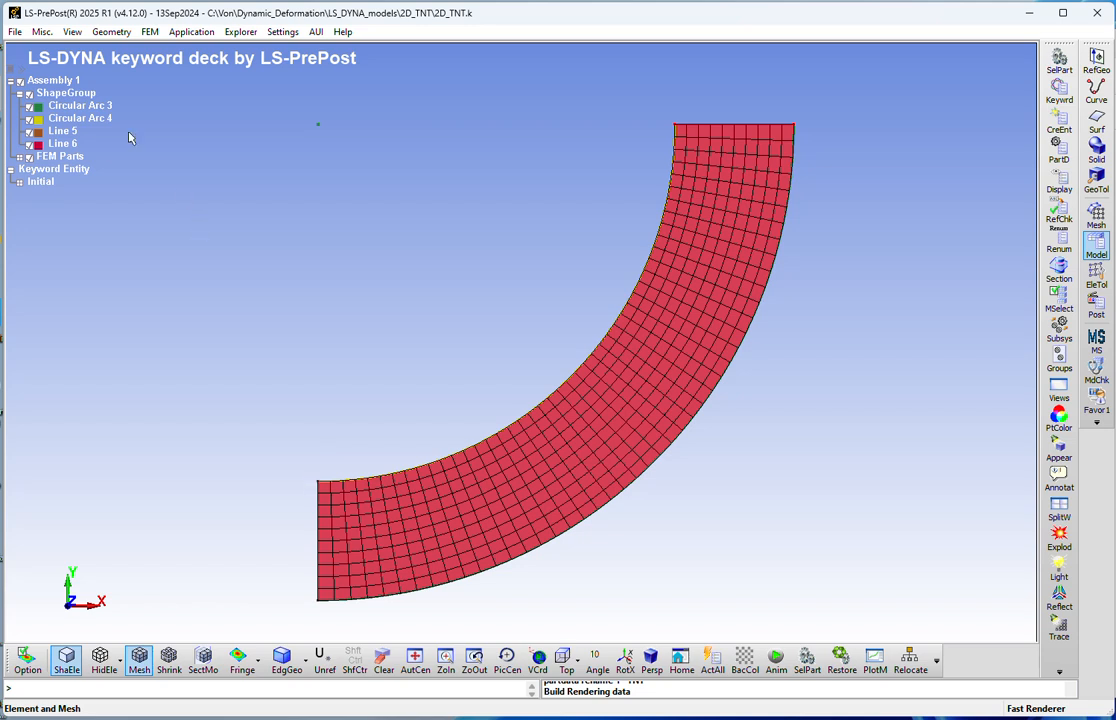
click(16, 32)
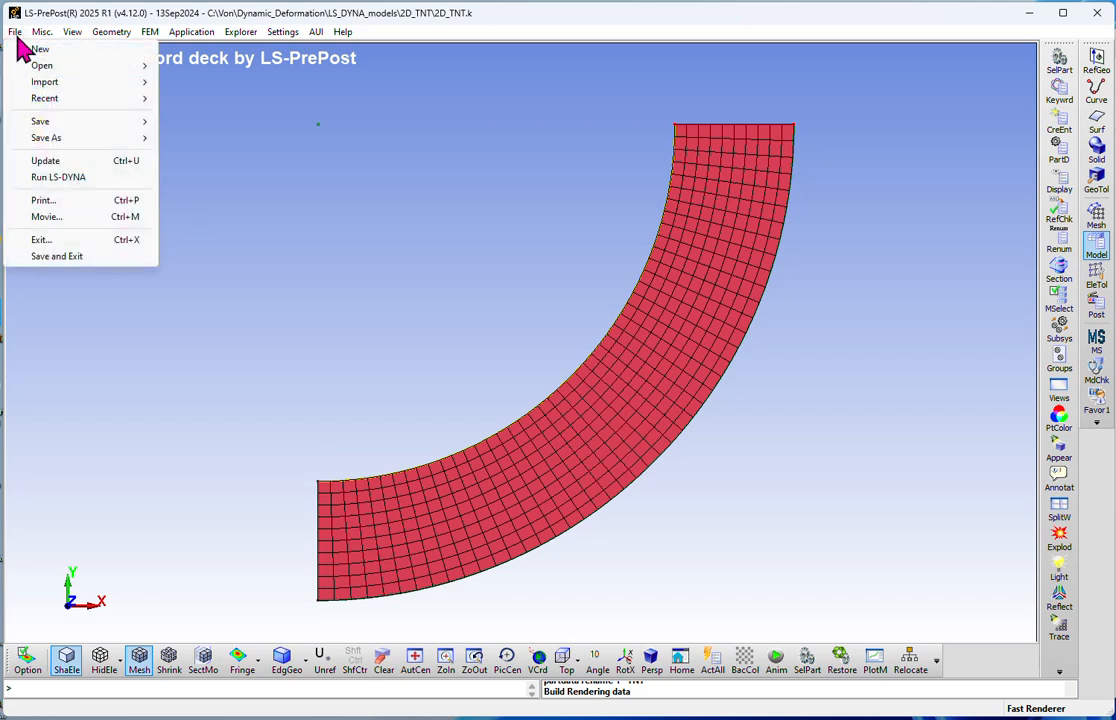
click(62, 179)
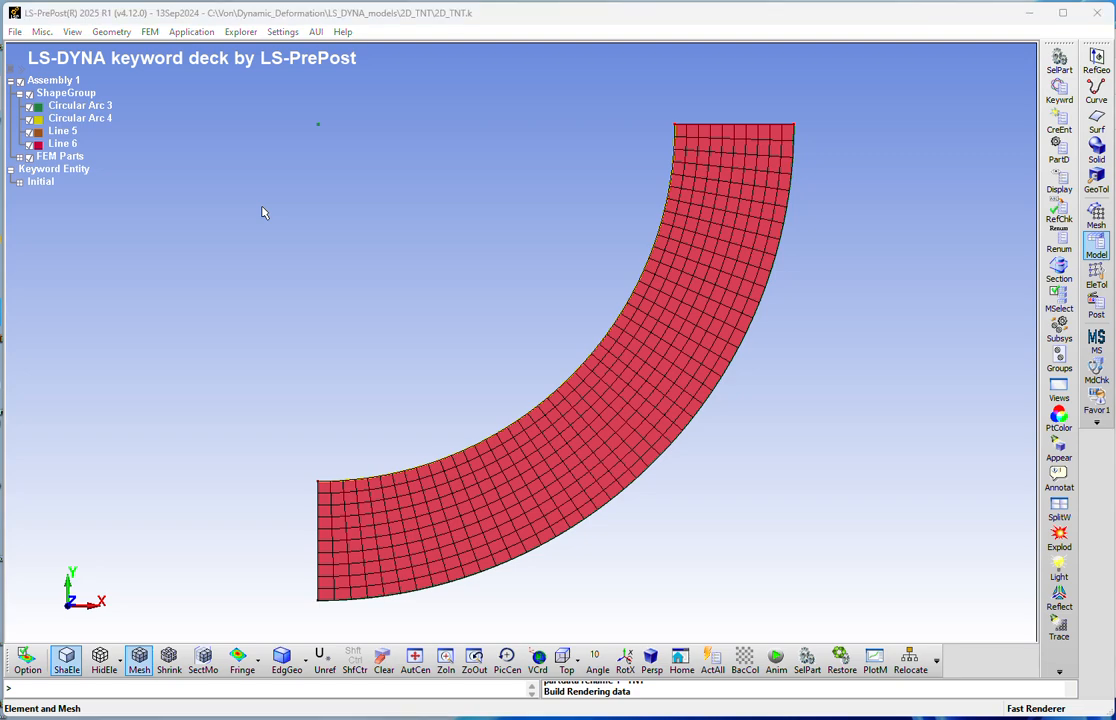
drag(1094, 115, 278, 142)
click(168, 307)
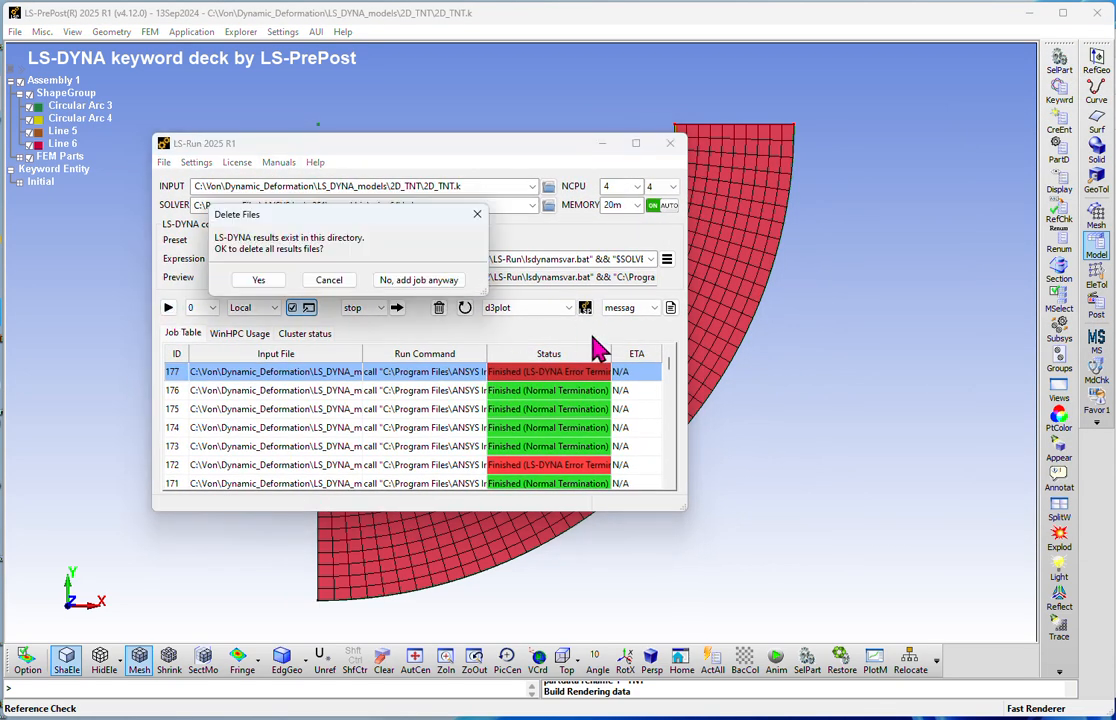
click(252, 279)
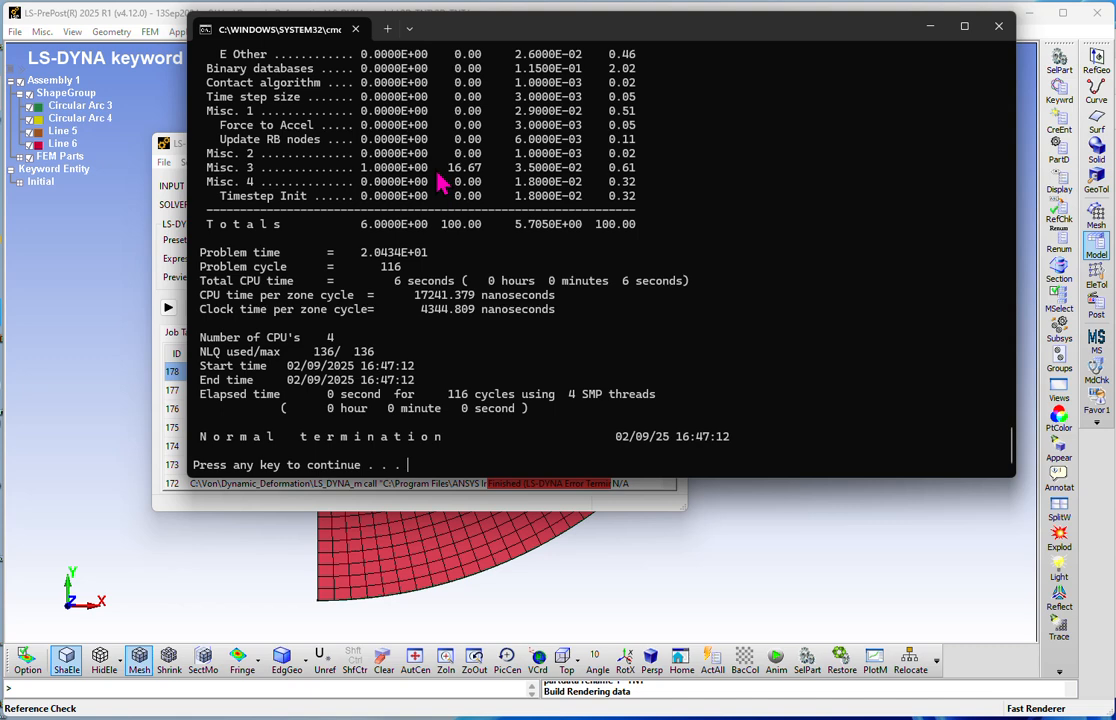
- Scroll through the LS-DYNA console output of the finished run and close the console
scroll(440, 180, up, 15)
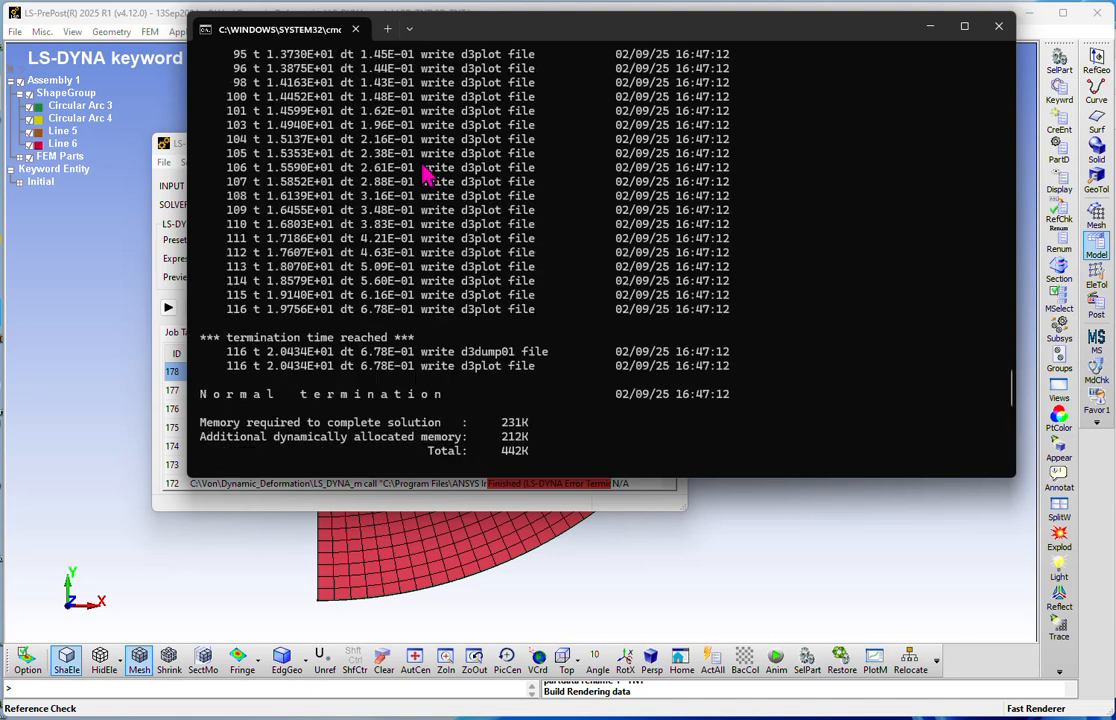
scroll(281, 237, down, 10)
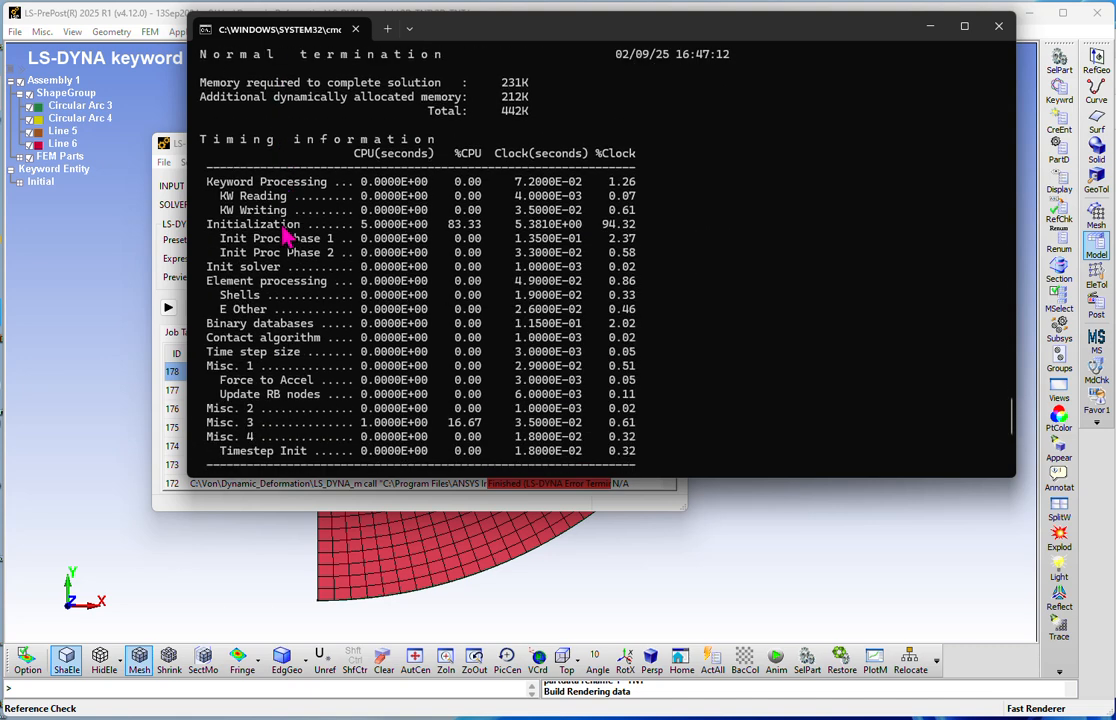
scroll(287, 231, down, 3)
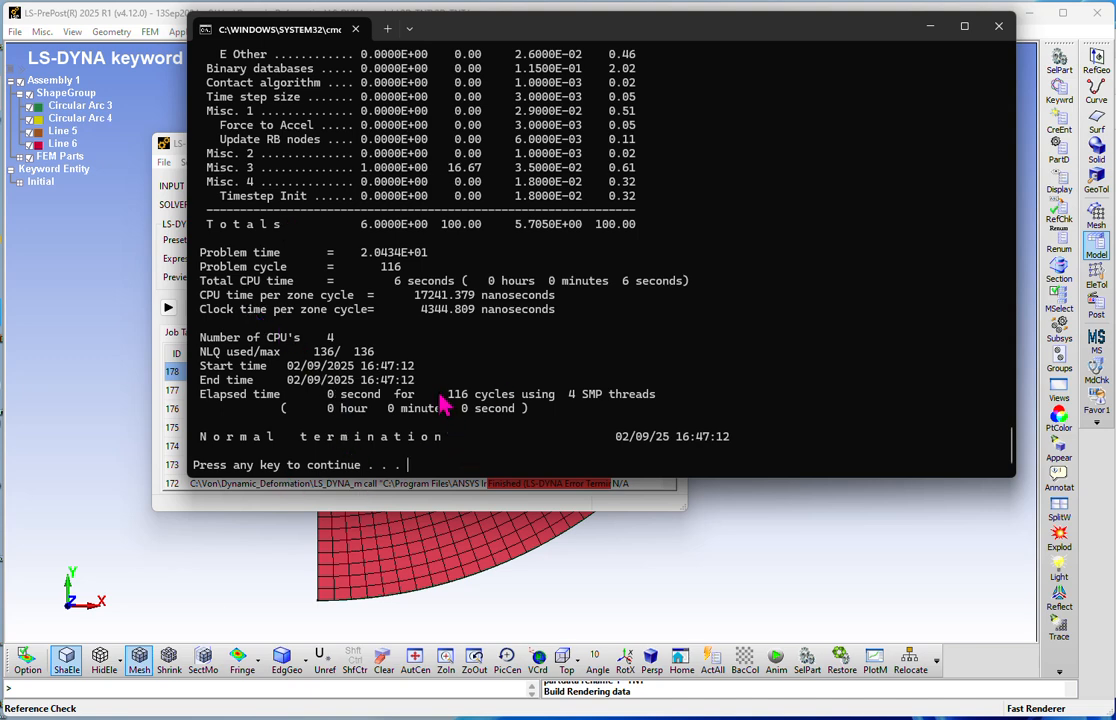
key(Return)
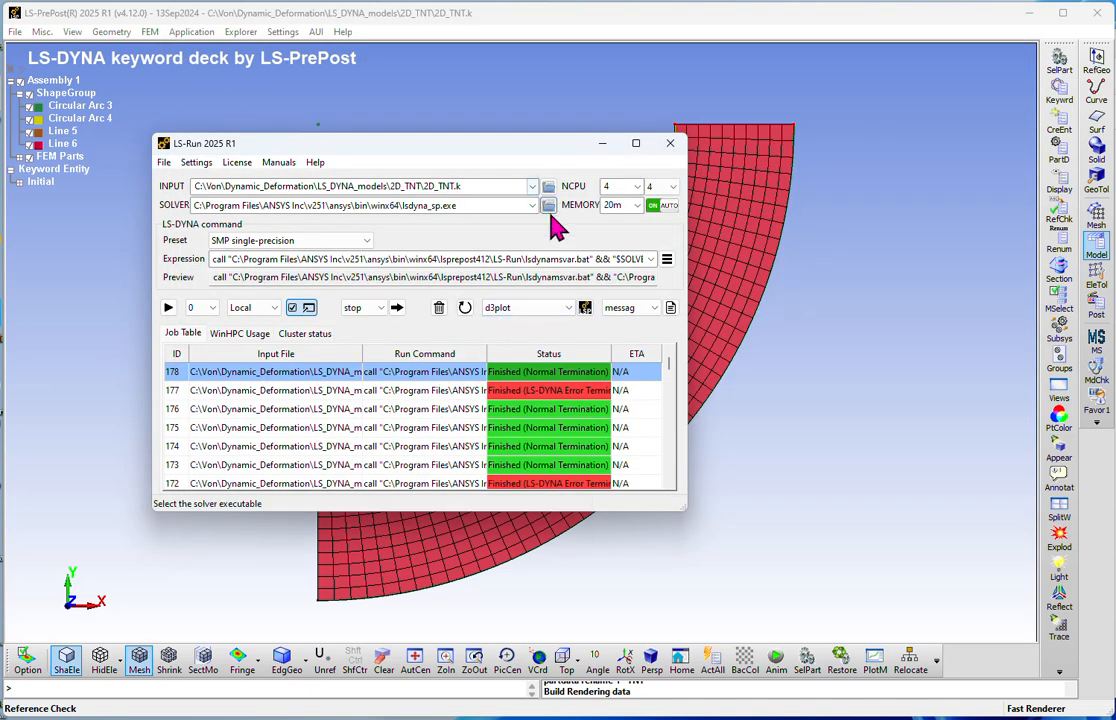
- Open the d3plot results in a separate viewer, then close that viewer and the LS-Run window
click(586, 308)
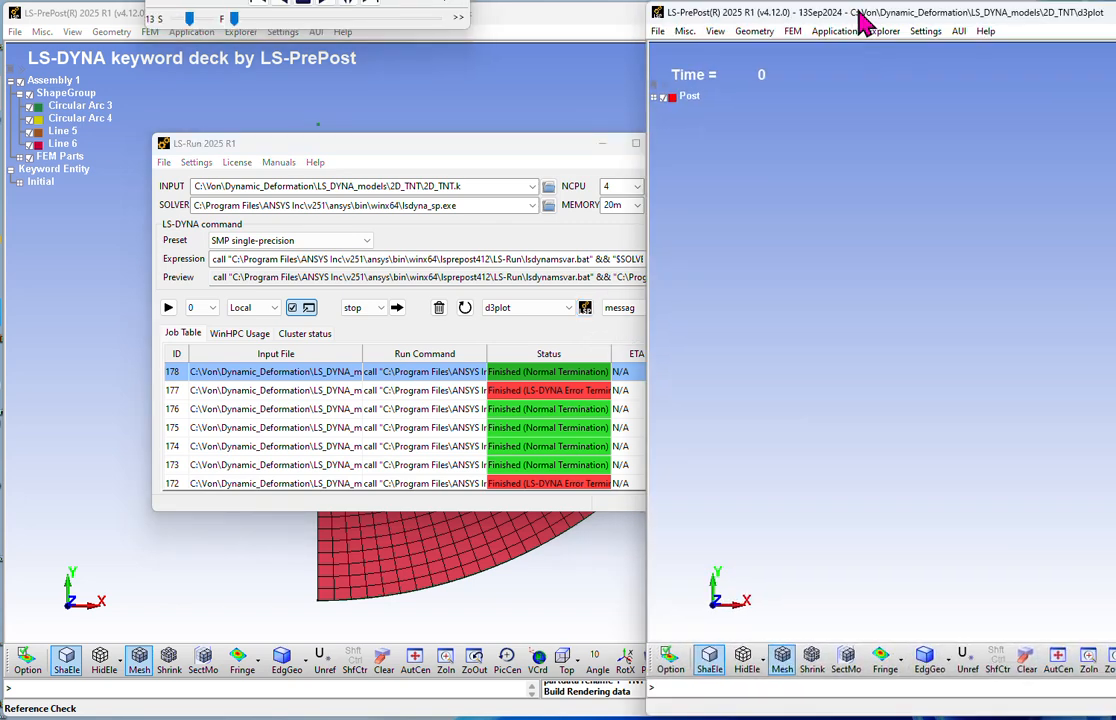
drag(855, 20, 224, 45)
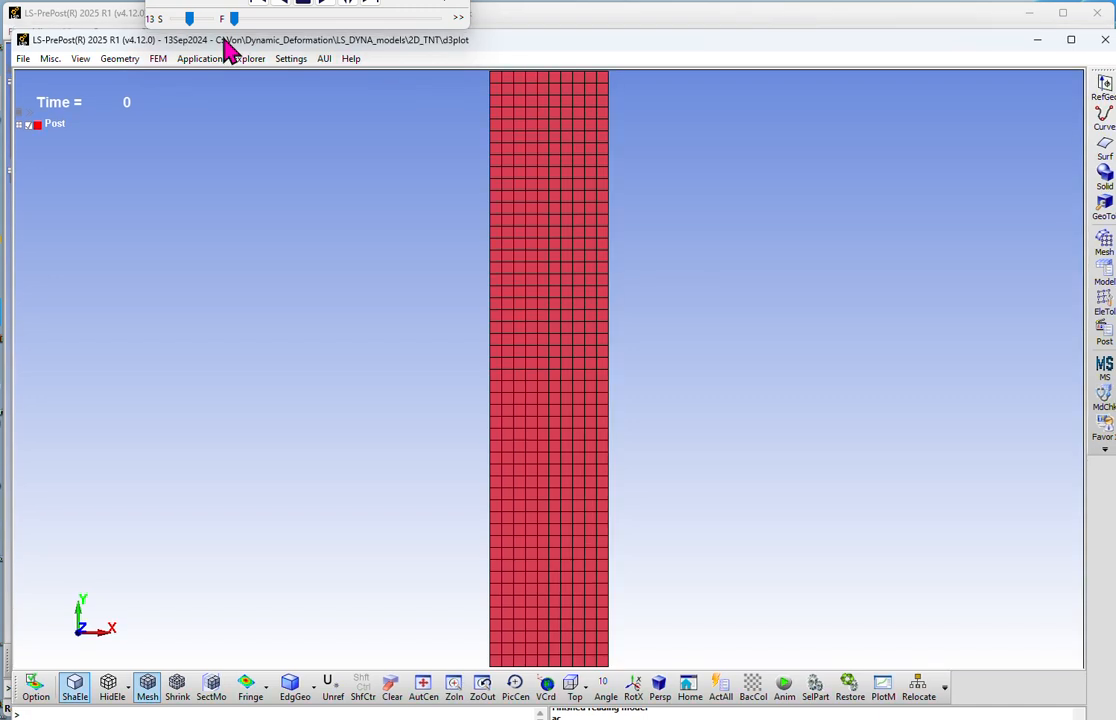
click(1106, 50)
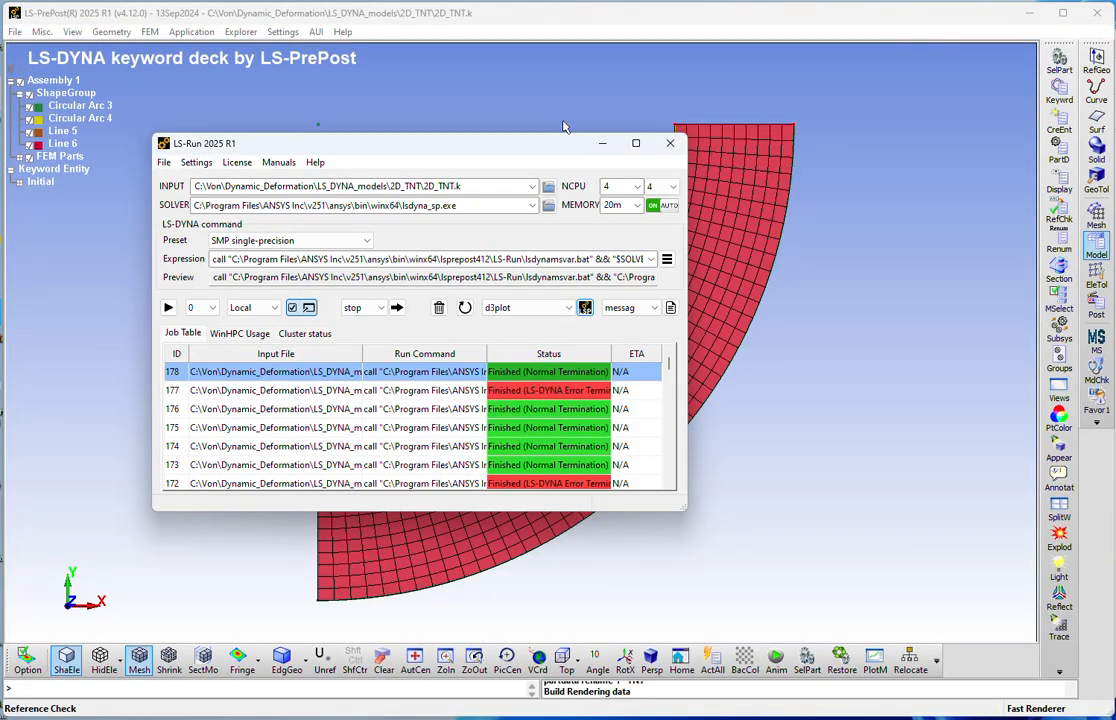
click(670, 145)
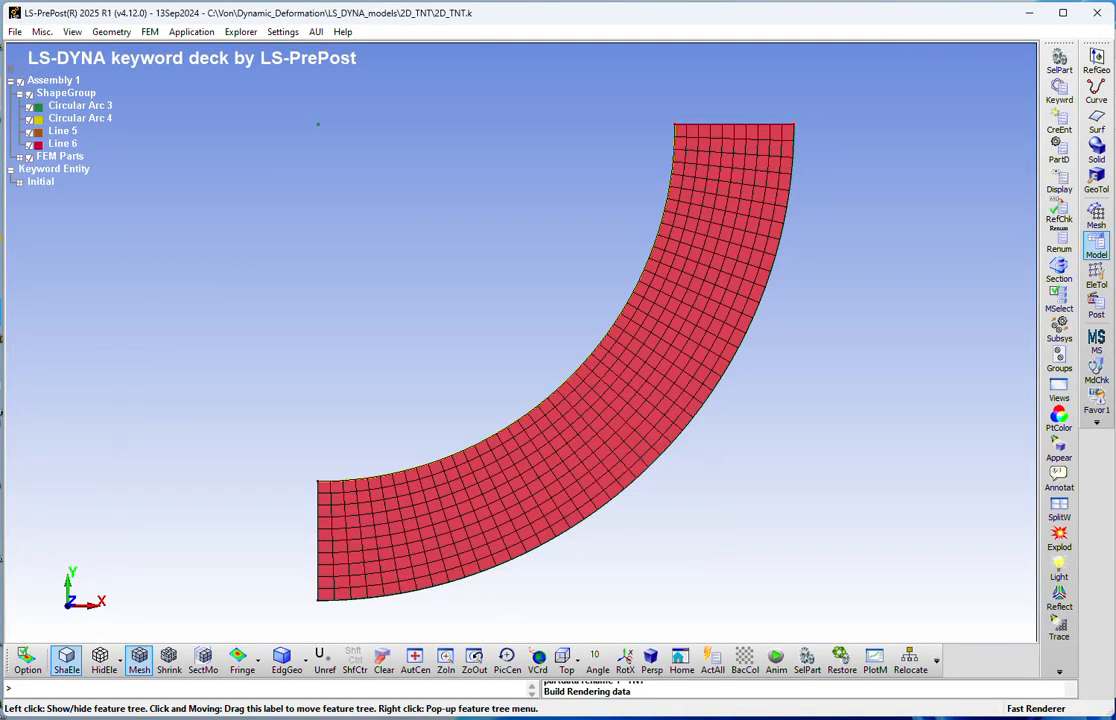
- Save the keyword deck under the new name 2D_TNT_Hemi.k
click(15, 31)
mouse_move(110, 138)
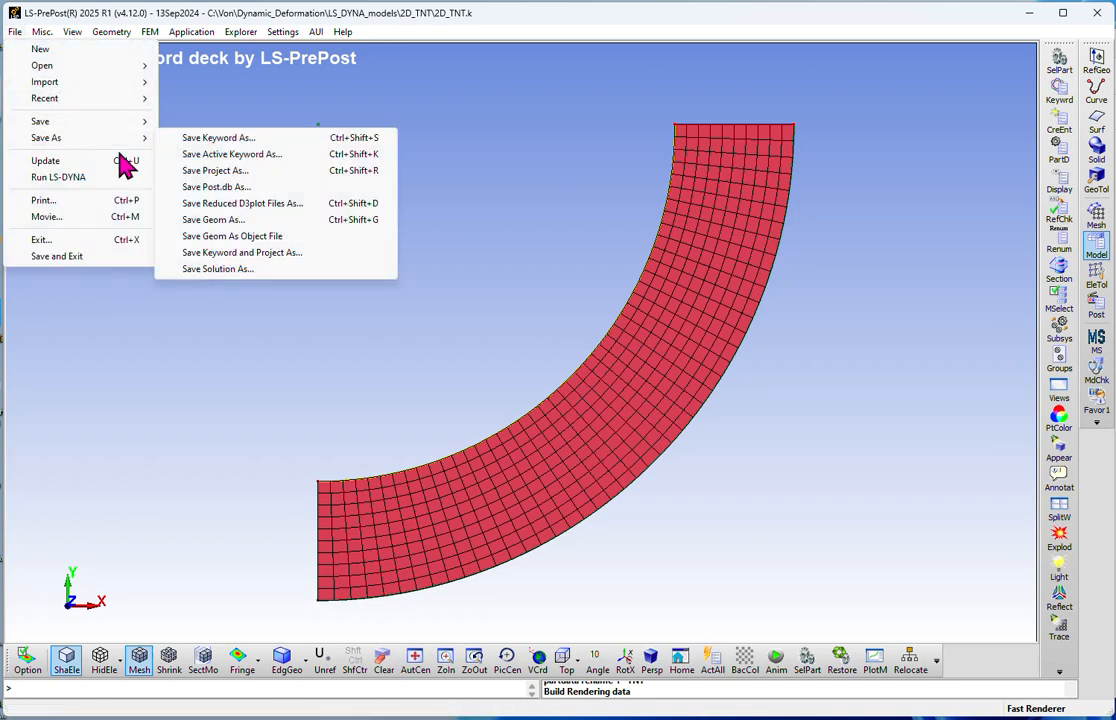
click(204, 140)
click(505, 55)
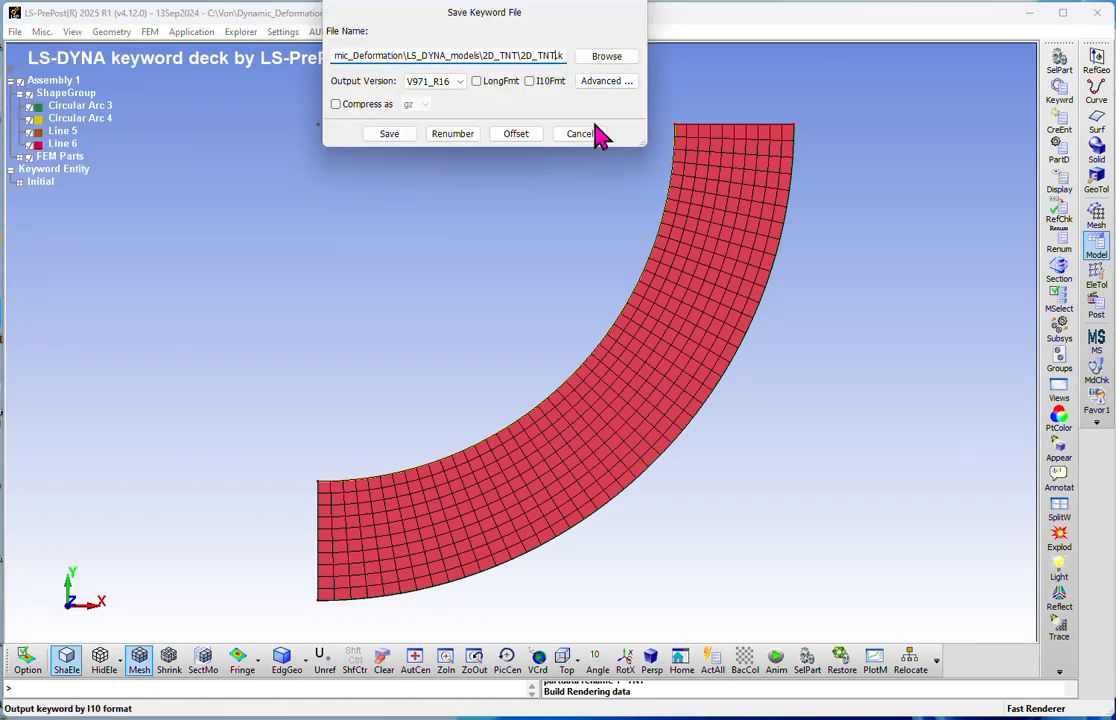
text(_Hemi)
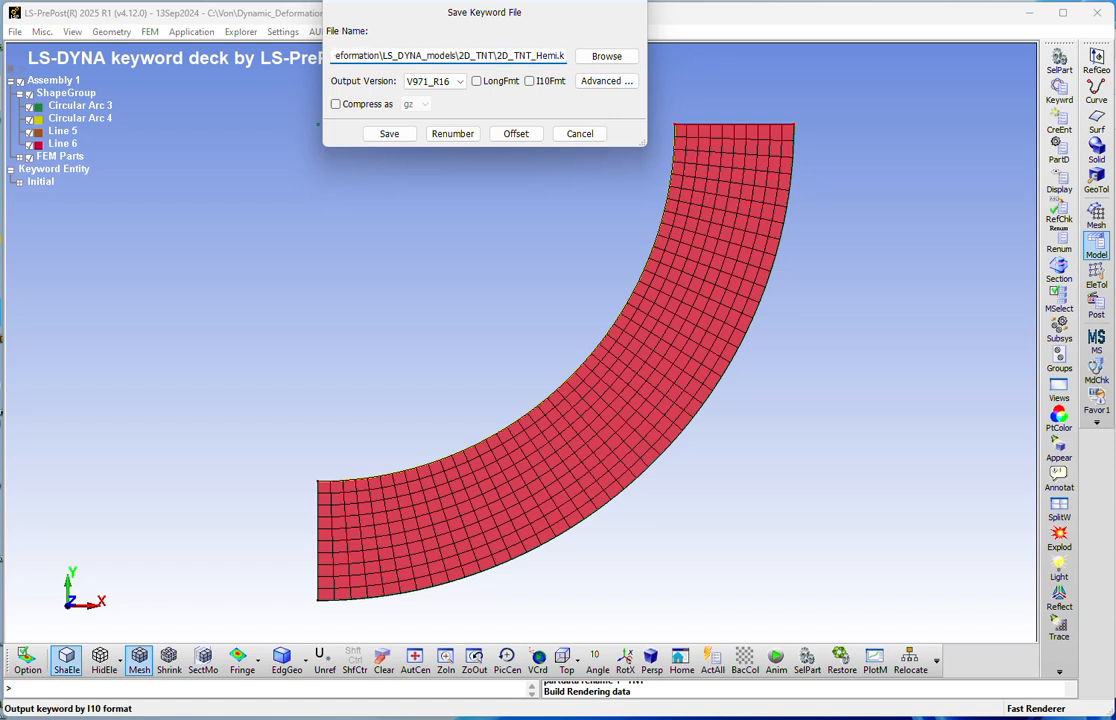
click(389, 134)
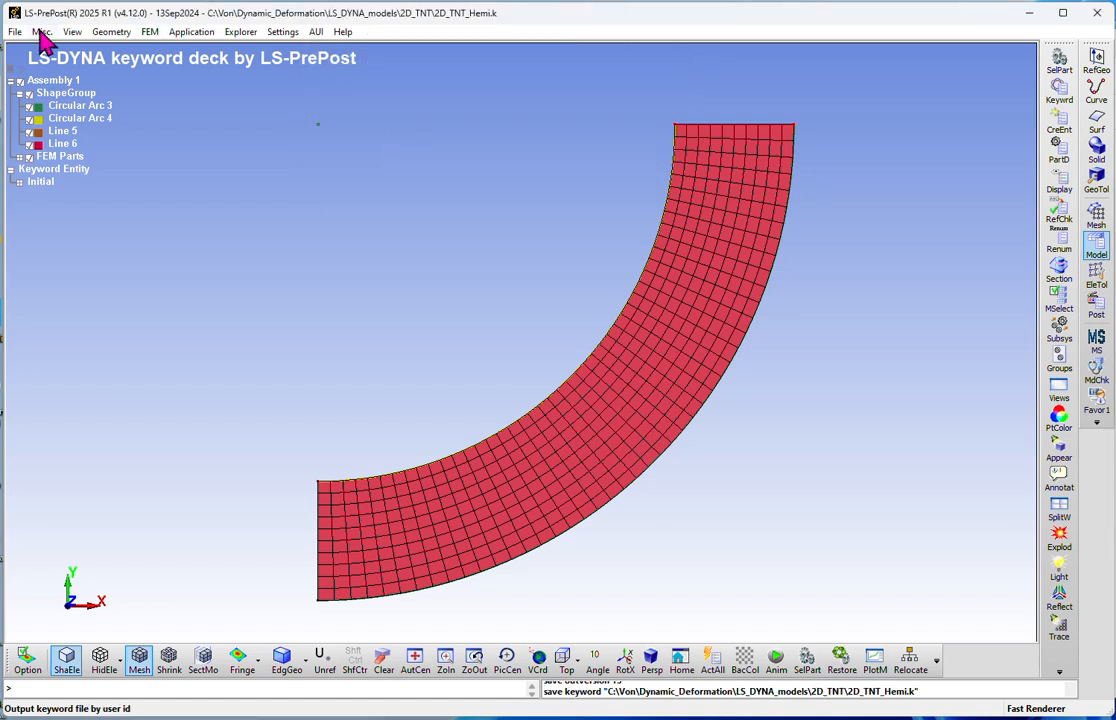
- Run LS-DYNA on the 2D_TNT_Hemi.k deck, agreeing to delete the existing result files
click(15, 31)
click(44, 177)
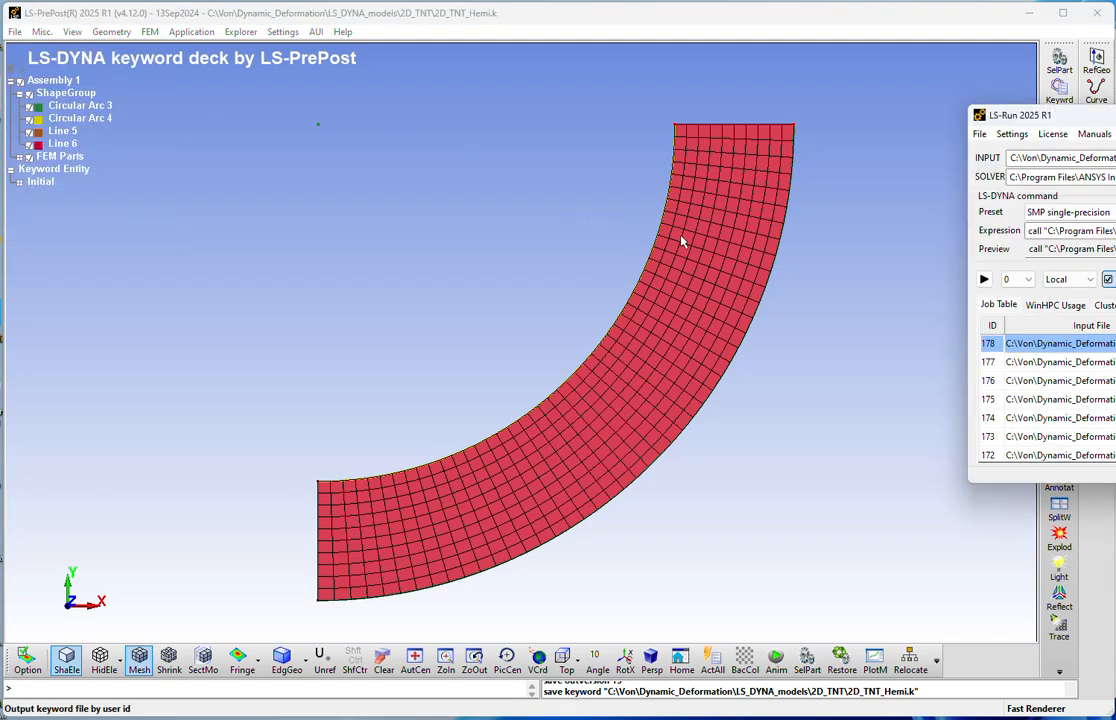
drag(1092, 117, 345, 120)
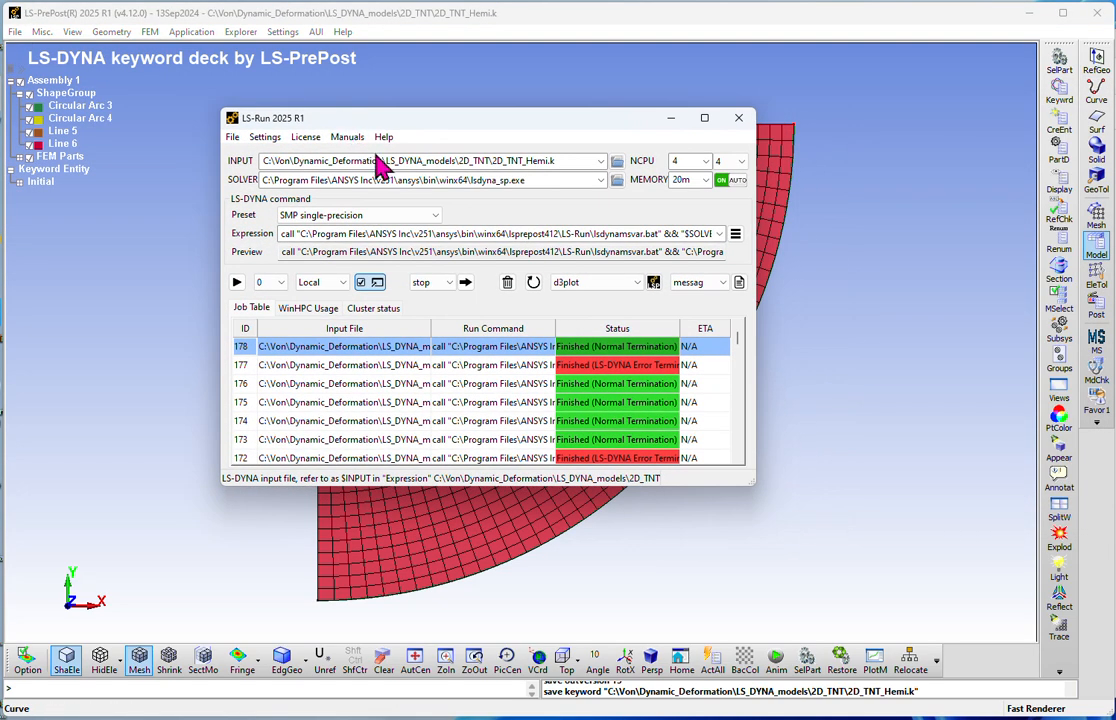
click(236, 283)
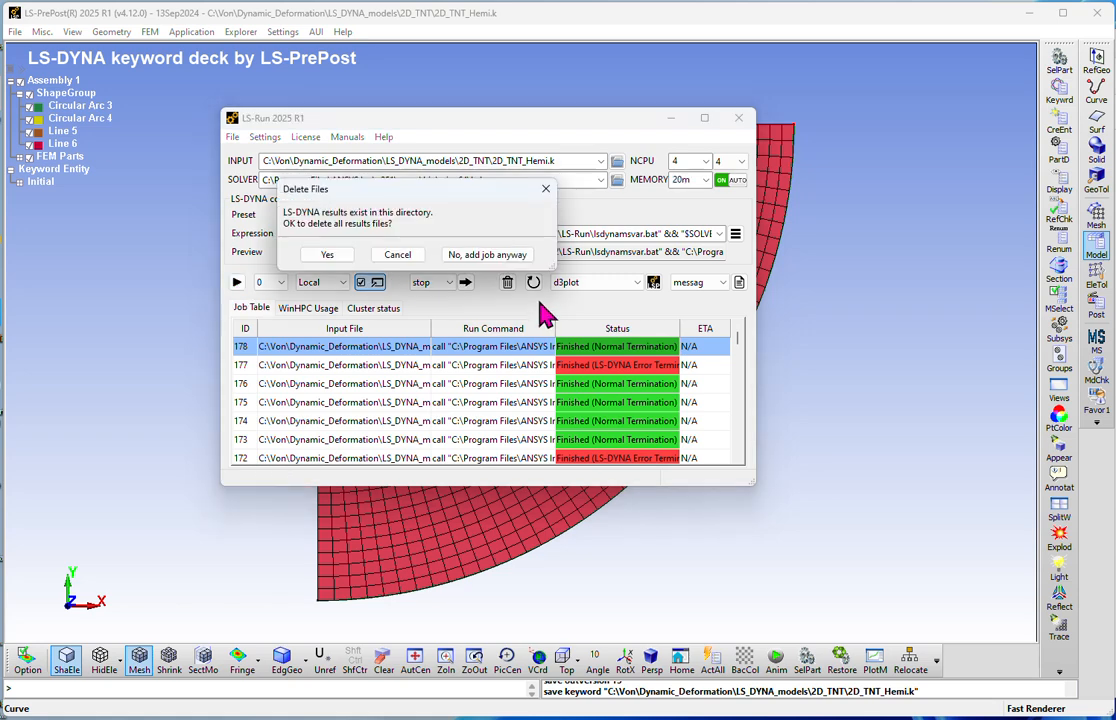
click(326, 254)
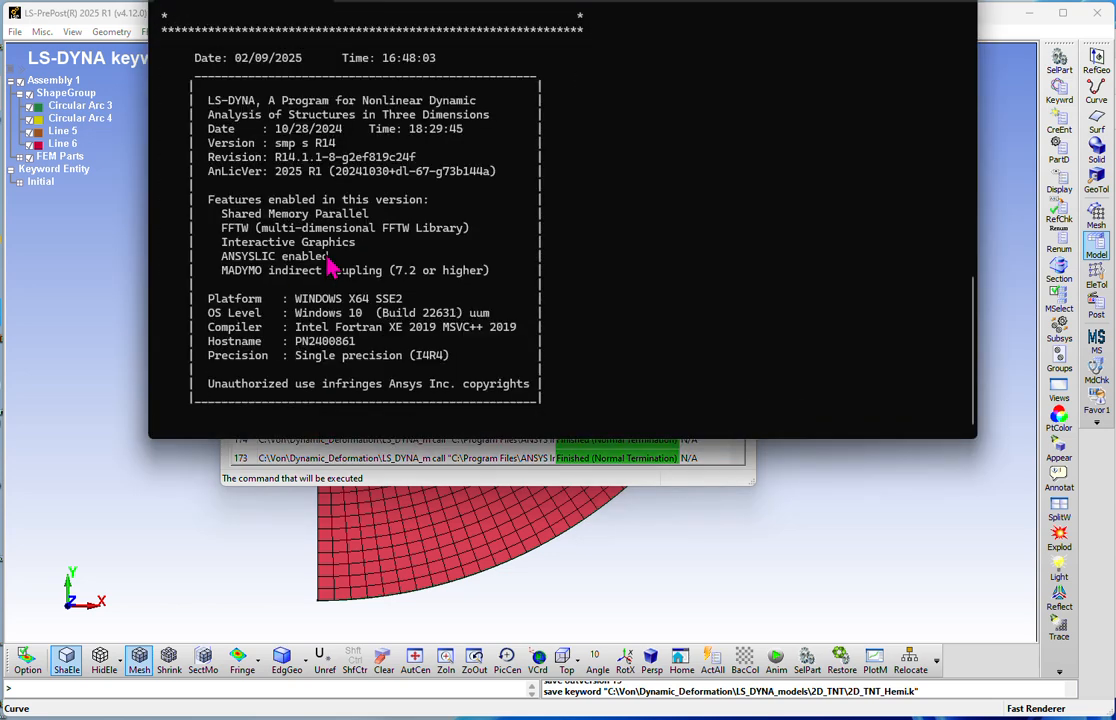
- Scroll through the console output of the new run to examine its termination messages, then close it
drag(420, 2, 410, 92)
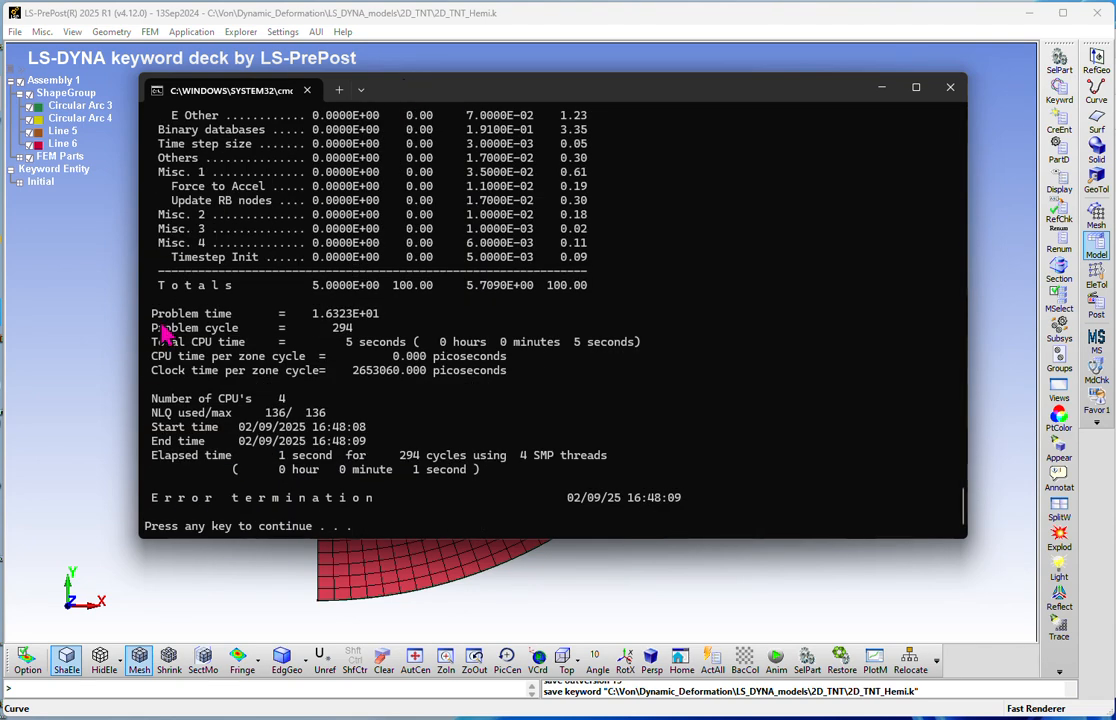
scroll(400, 355, up, 3)
scroll(400, 355, up, 12)
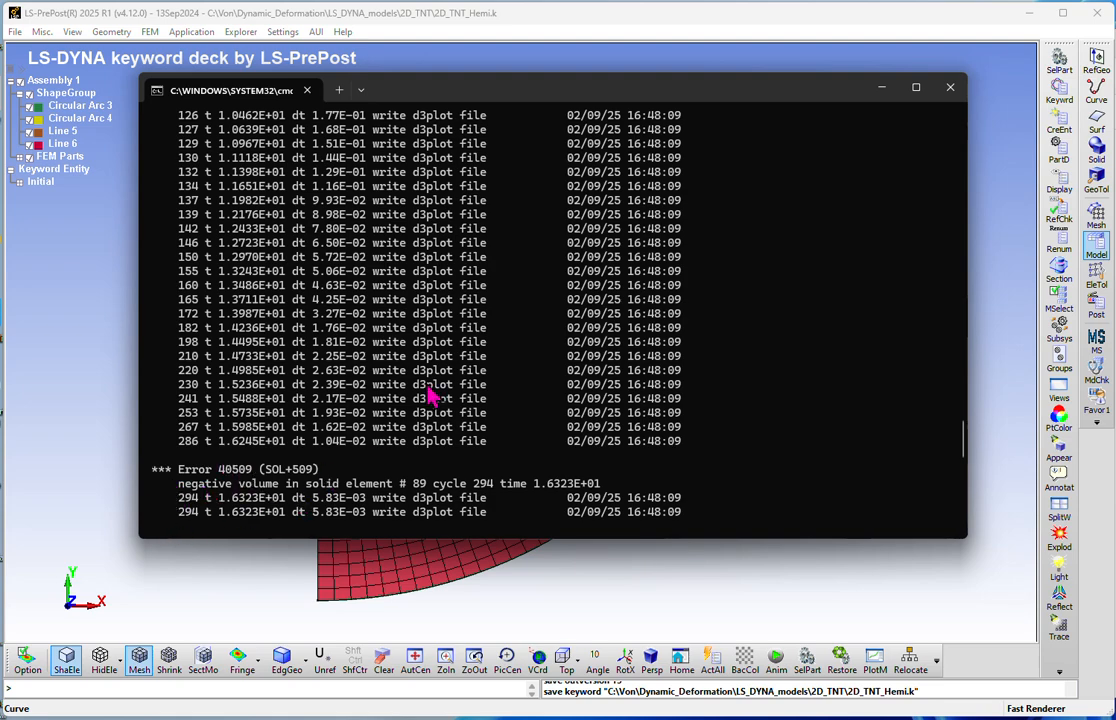
drag(717, 100, 810, 201)
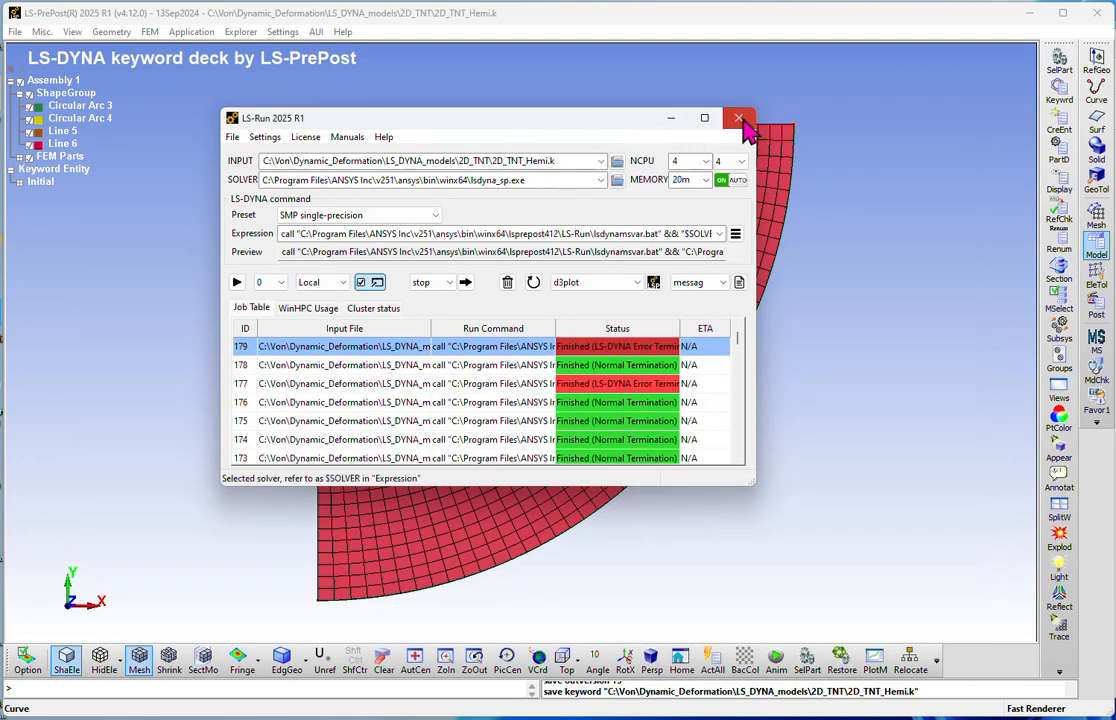
- Open the d3plot results of the new run in the post-processor
drag(550, 118, 805, 111)
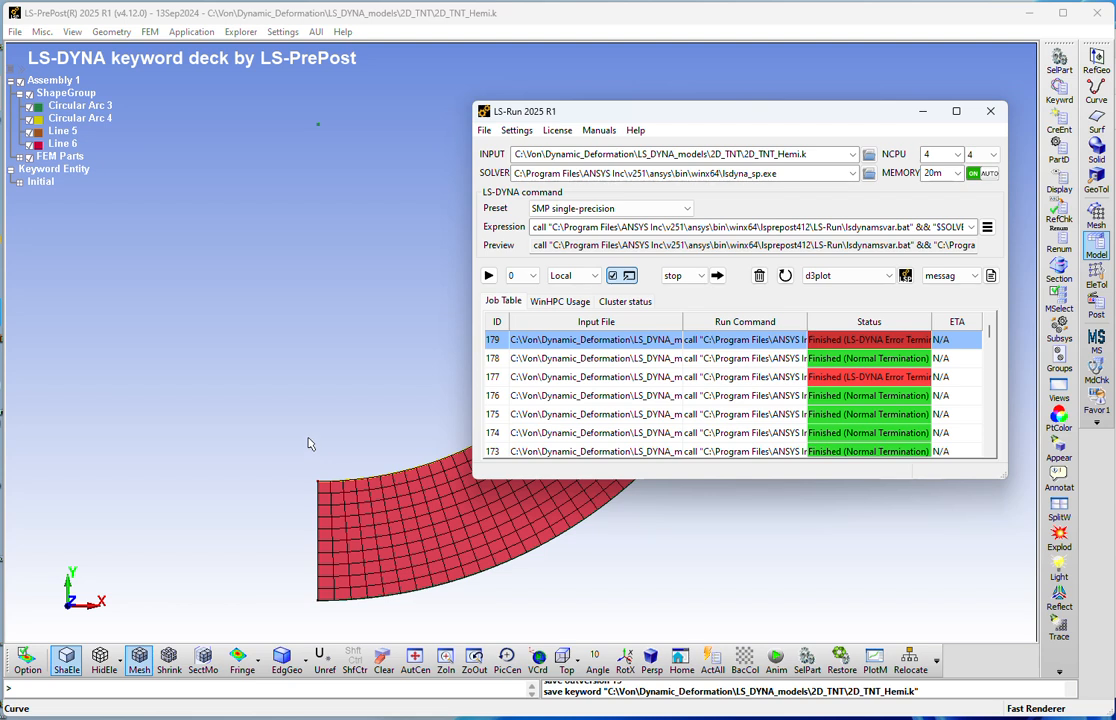
click(906, 275)
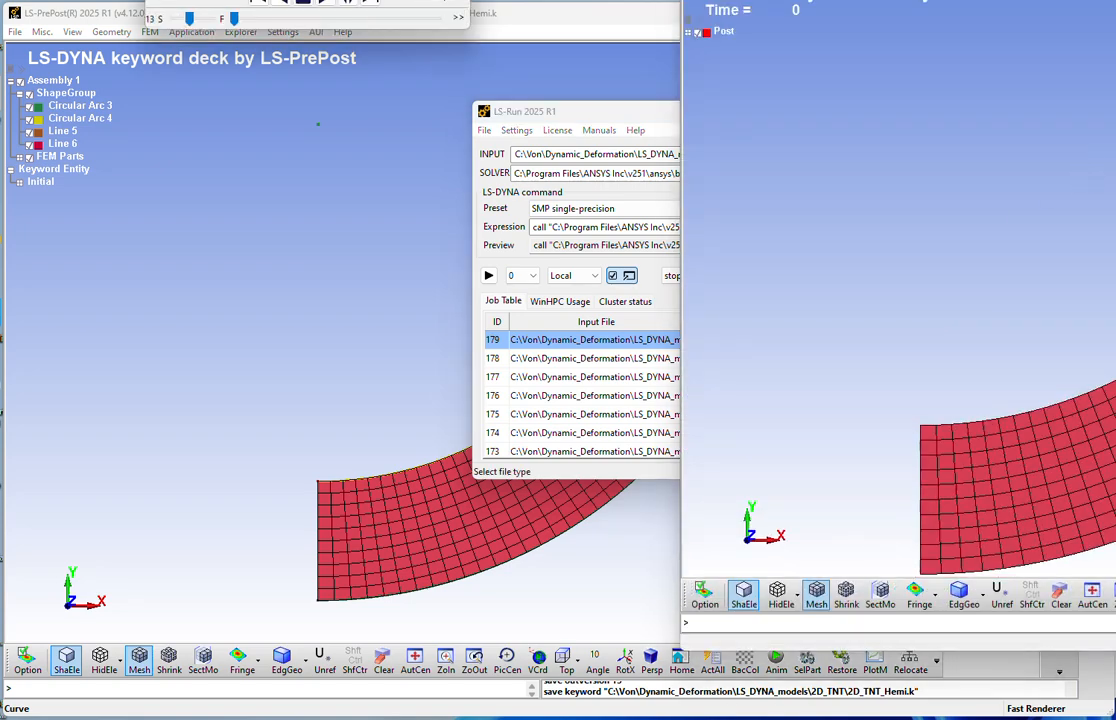
drag(1115, 0, 561, 12)
drag(353, 0, 385, 152)
drag(267, 234, 482, 241)
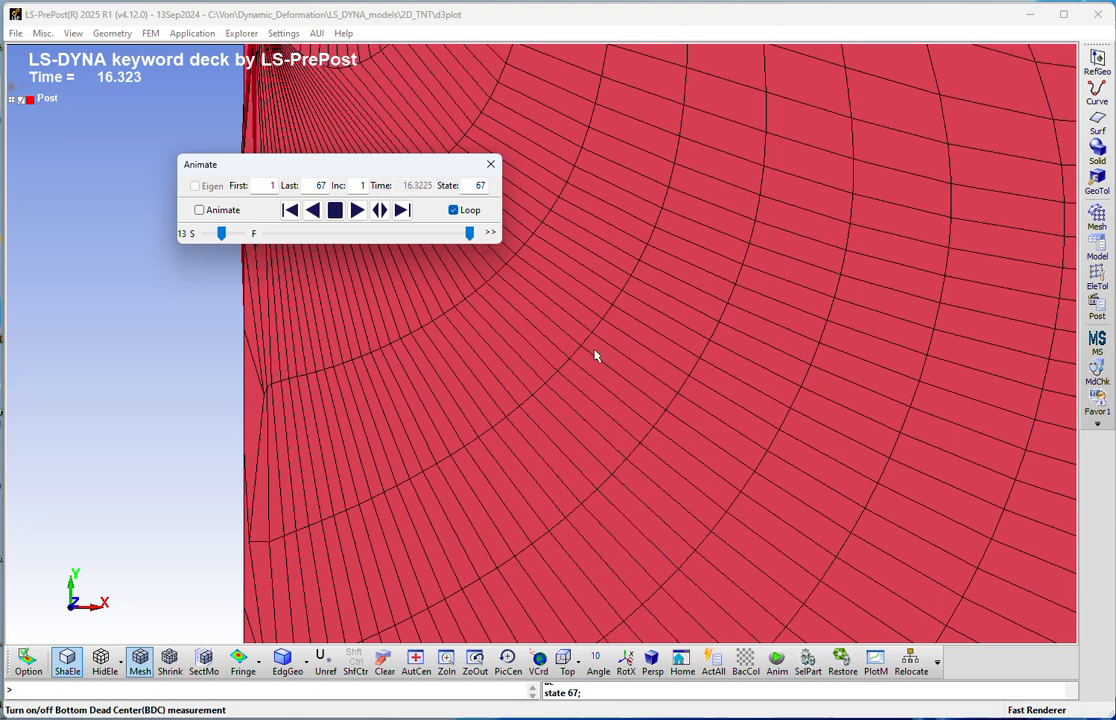
- Step backward and forward through the animation states to inspect the deformed mesh
scroll(580, 386, down, 2)
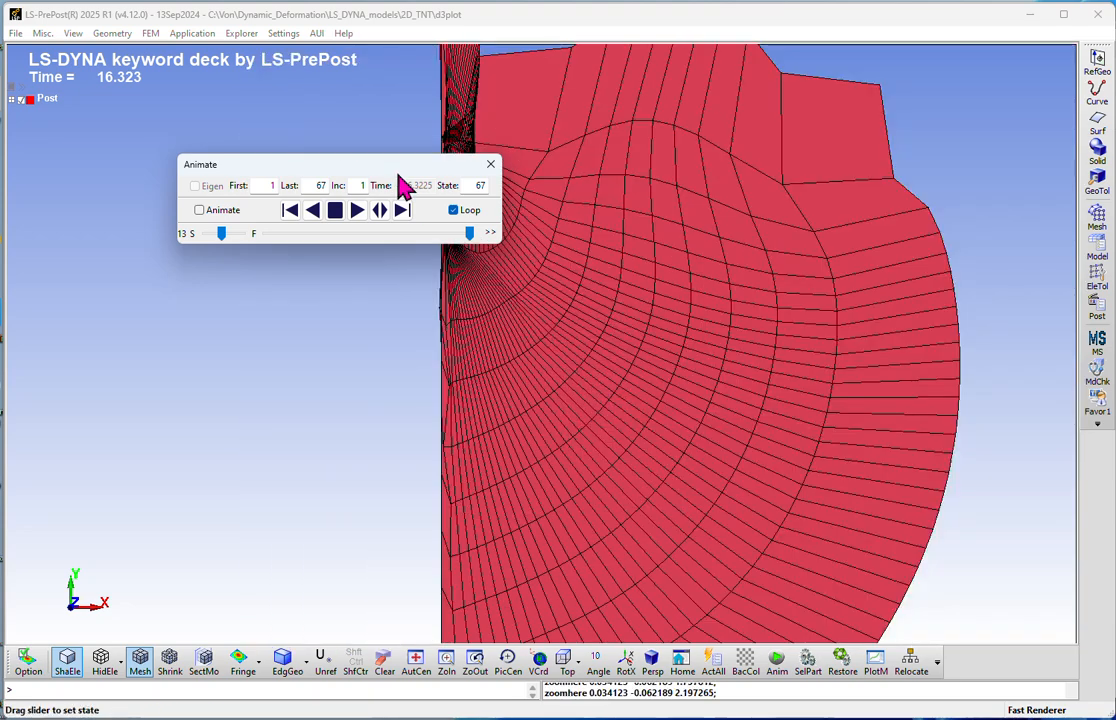
drag(393, 168, 330, 329)
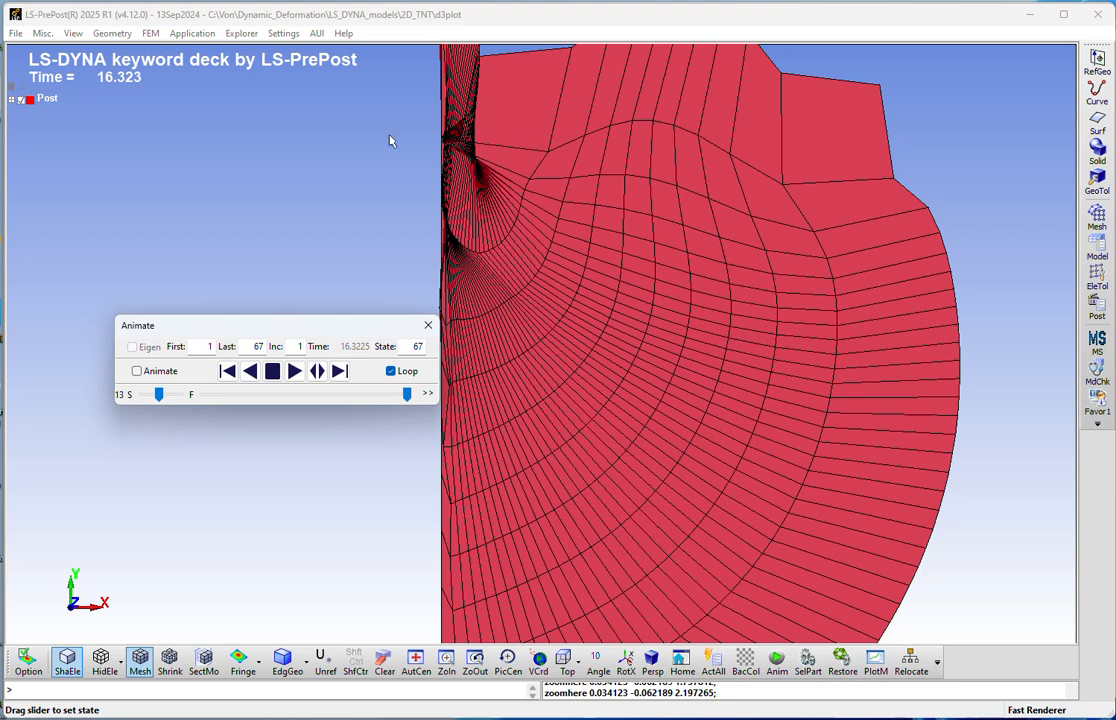
click(229, 371)
click(231, 373)
click(230, 372)
click(230, 372)
click(231, 373)
click(229, 371)
click(229, 371)
click(229, 371)
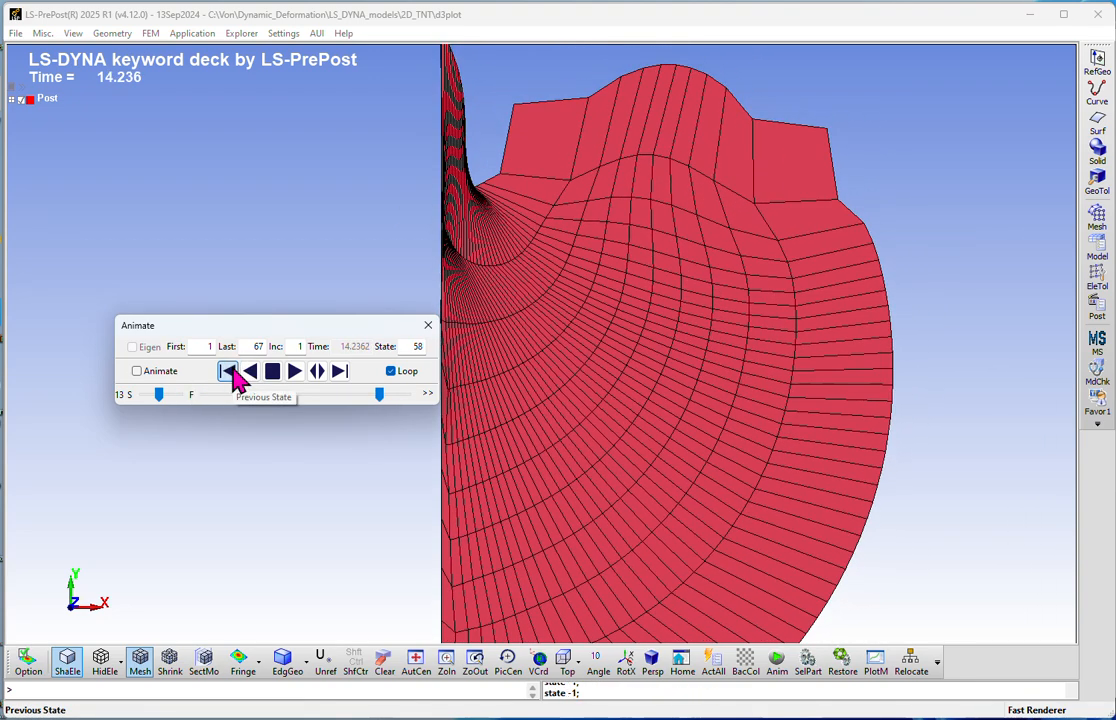
click(229, 371)
click(229, 371)
click(229, 371)
click(229, 371)
click(229, 371)
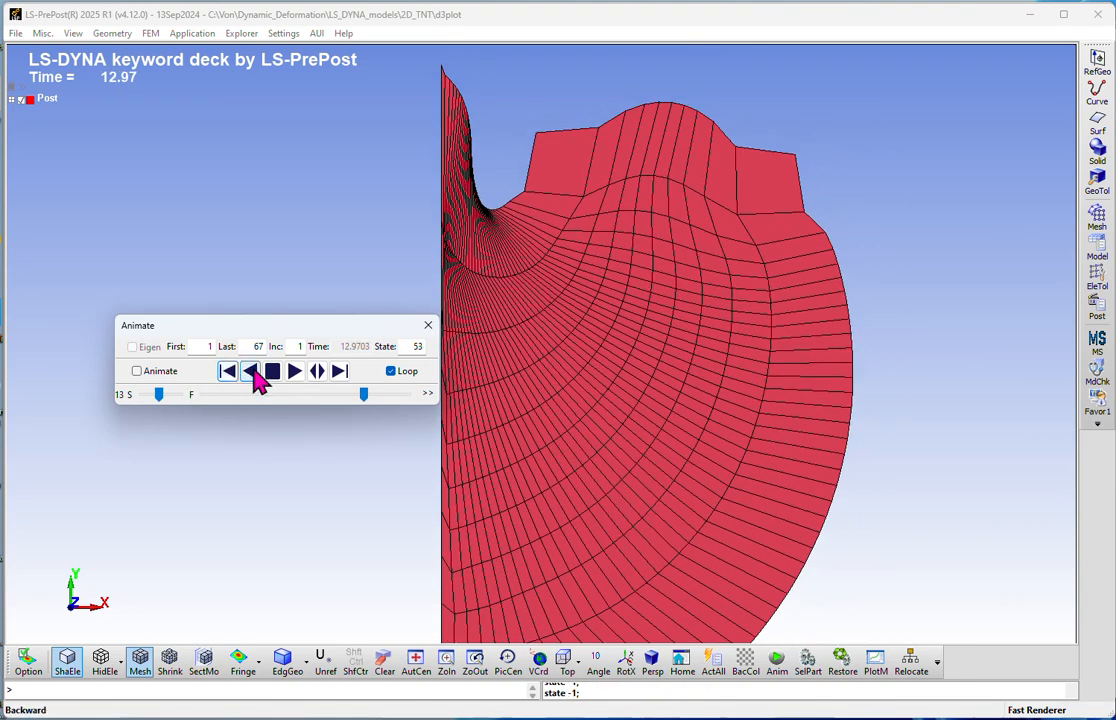
click(339, 372)
click(339, 372)
click(339, 372)
click(339, 372)
click(339, 372)
click(340, 372)
click(340, 372)
click(340, 372)
click(340, 372)
click(340, 372)
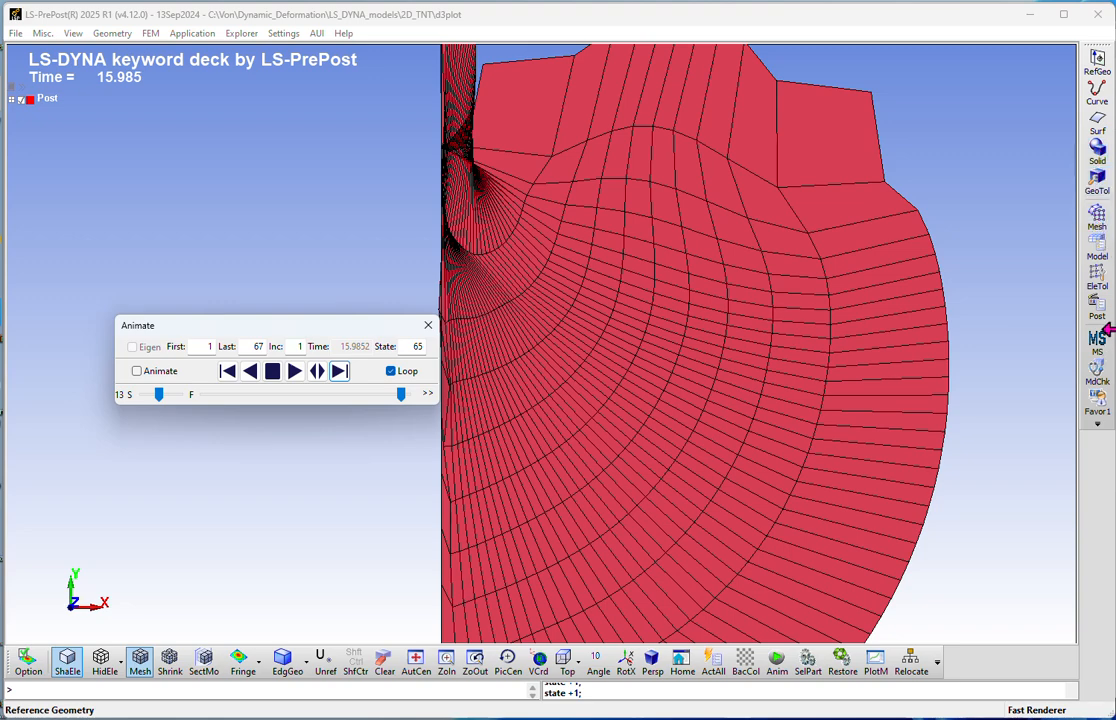
- Display pressure fringe contours on the results
click(1097, 306)
click(1064, 68)
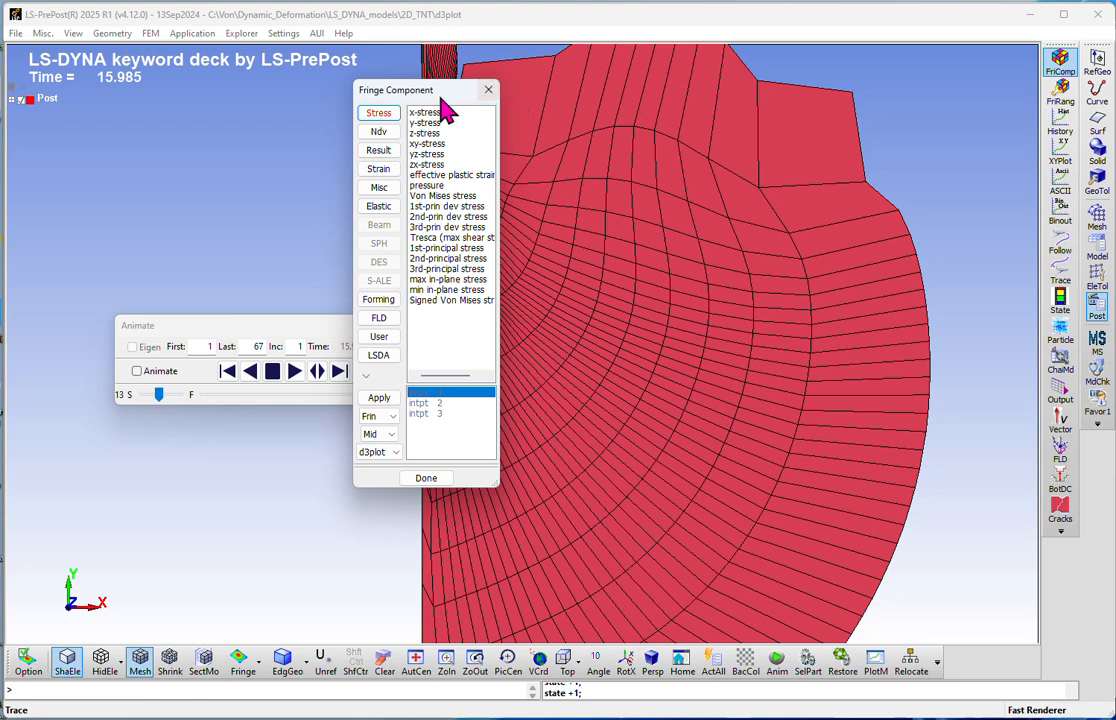
click(427, 185)
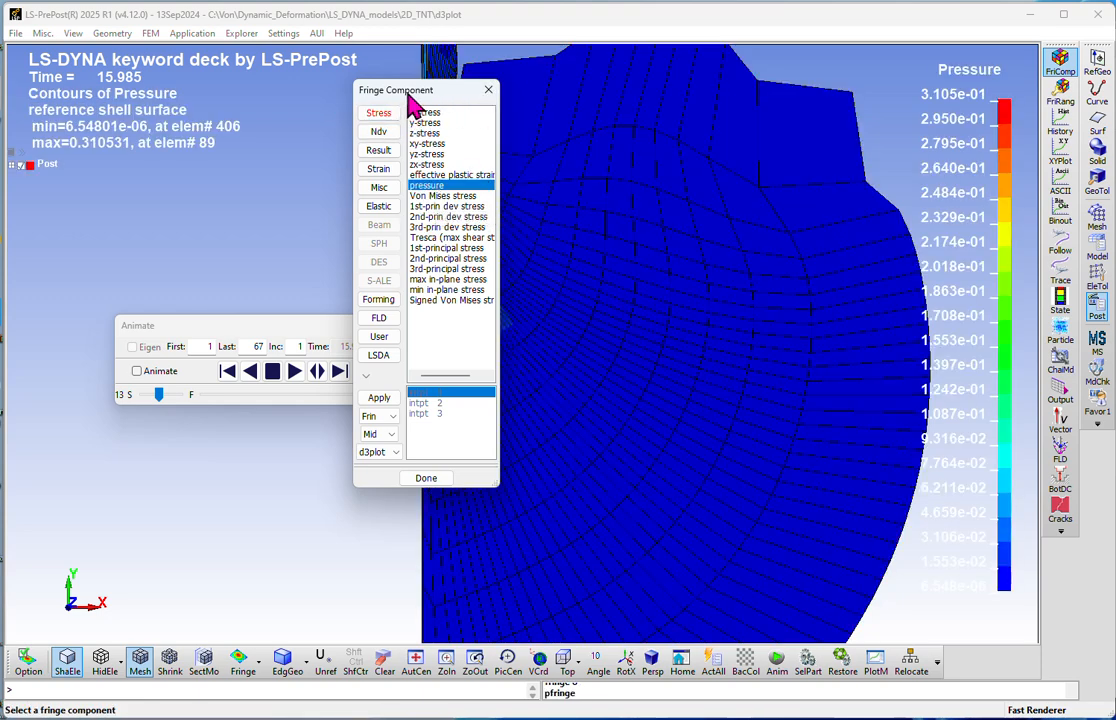
- Play the pressure animation from the start and stop it at an early state
drag(413, 103, 520, 89)
drag(405, 394, 185, 418)
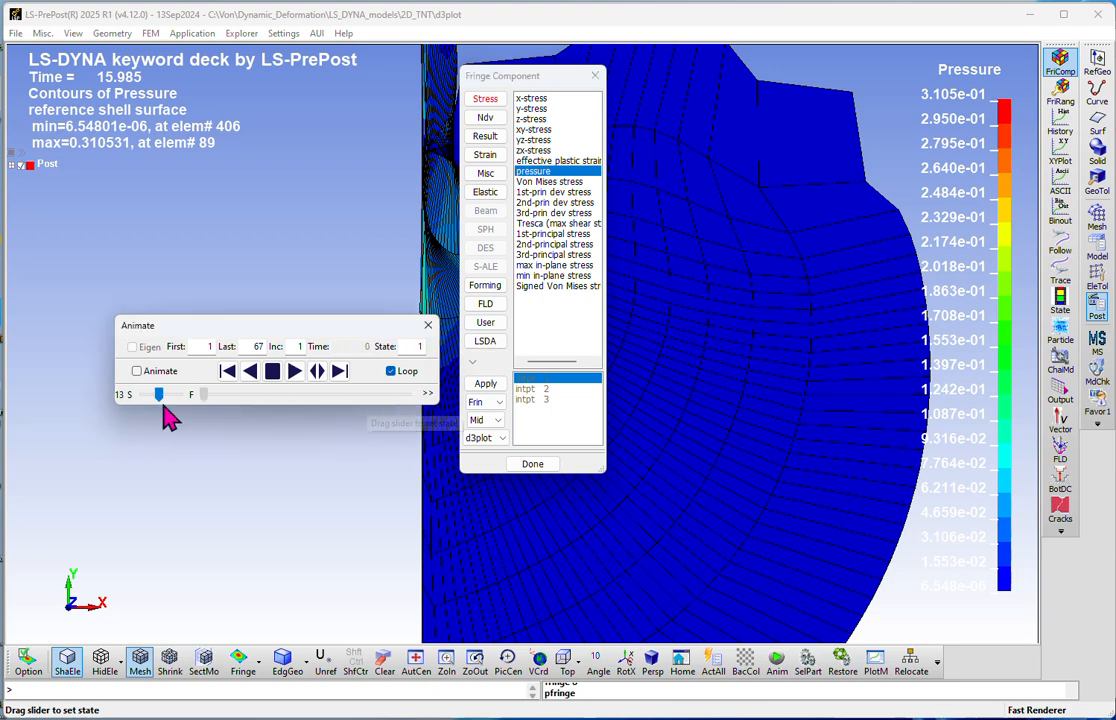
drag(538, 85, 966, 200)
click(294, 371)
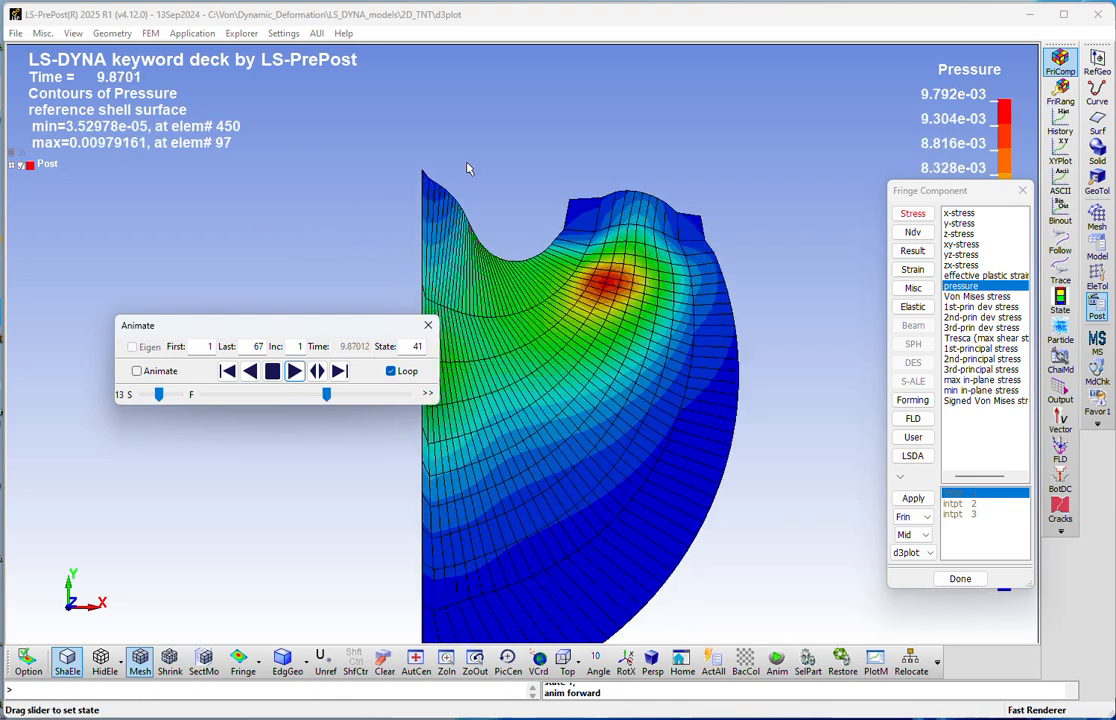
drag(957, 195, 841, 246)
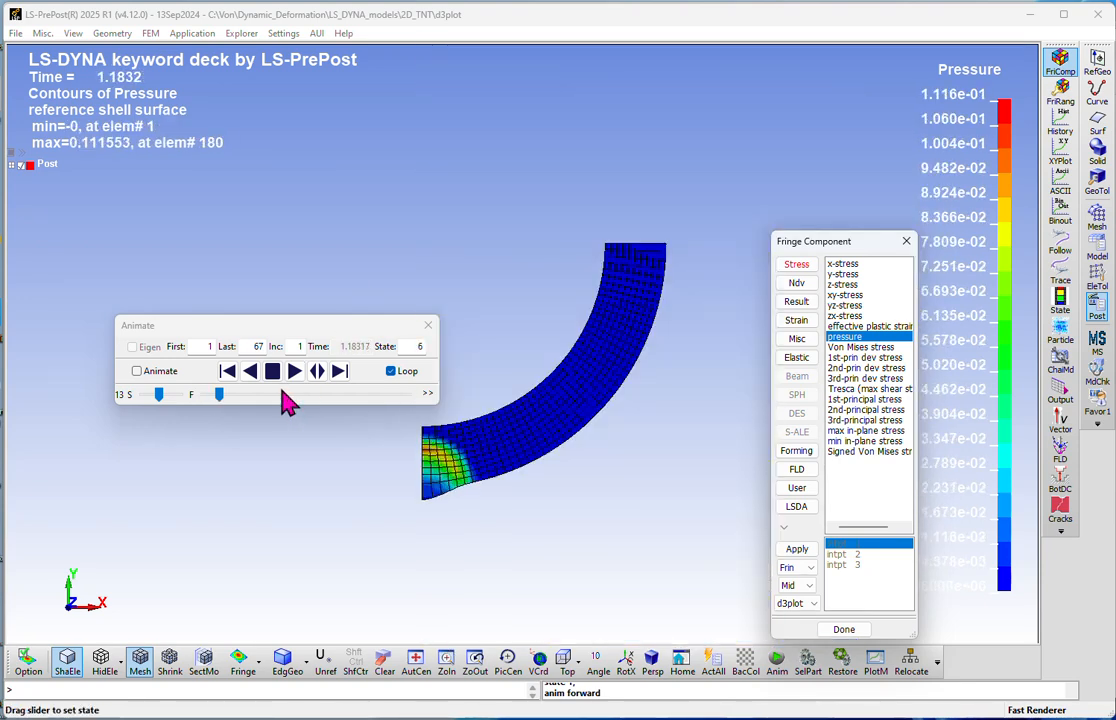
click(274, 372)
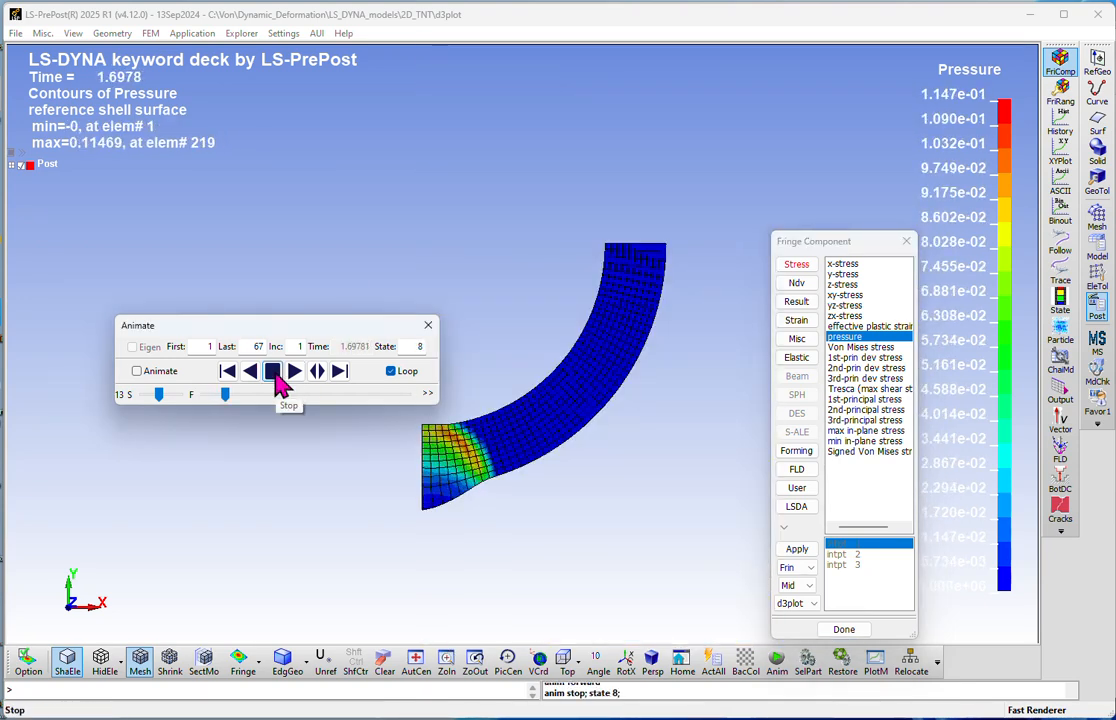